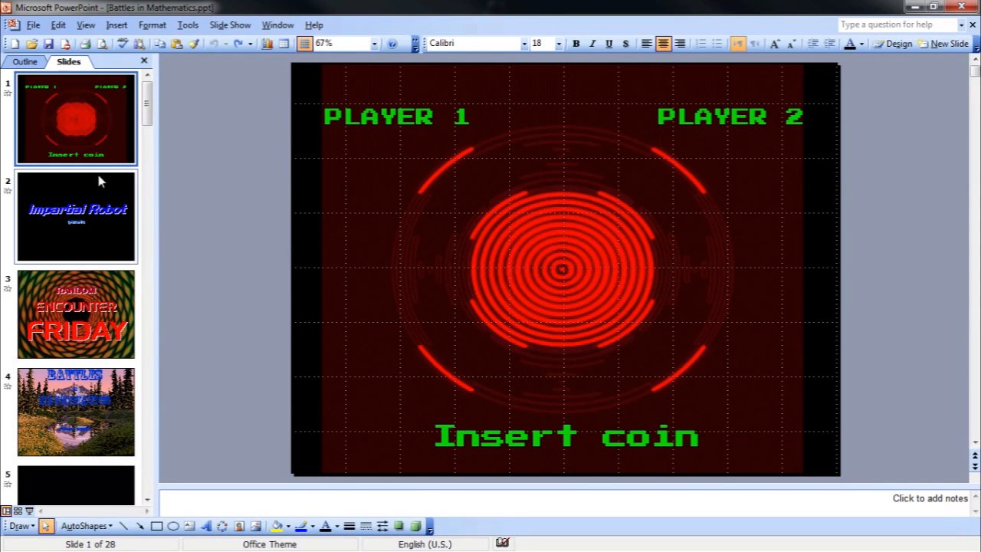
Browse the slide thumbnails through to the final GAME OVER slide, and return to slide 1.
drag(150, 114, 148, 383)
scroll(86, 330, down, 5)
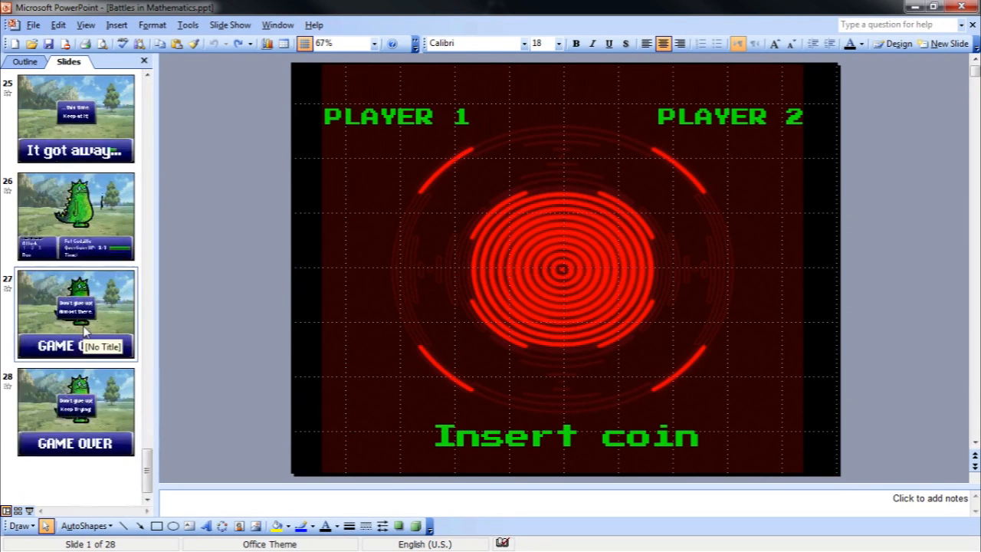
click(115, 392)
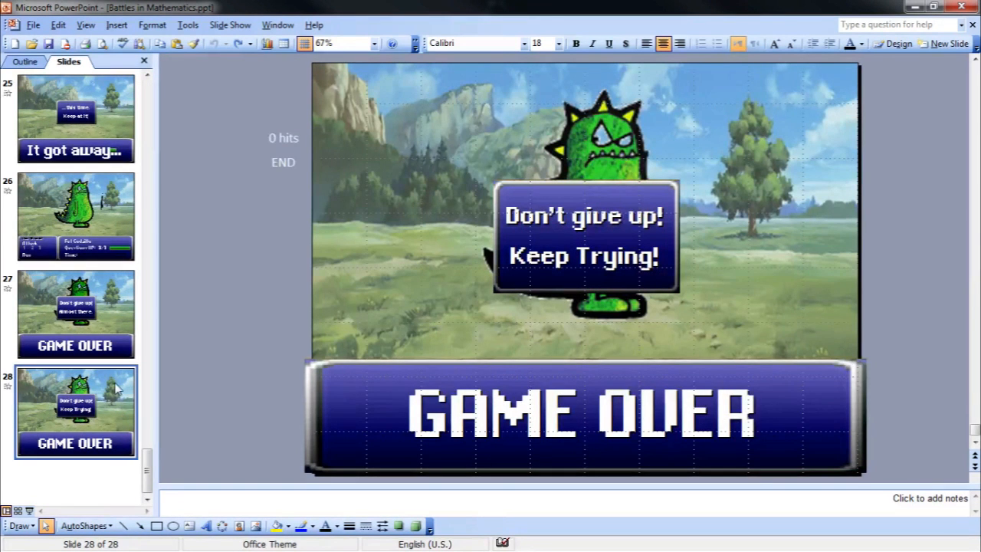
scroll(115, 393, up, 10)
scroll(115, 392, up, 3)
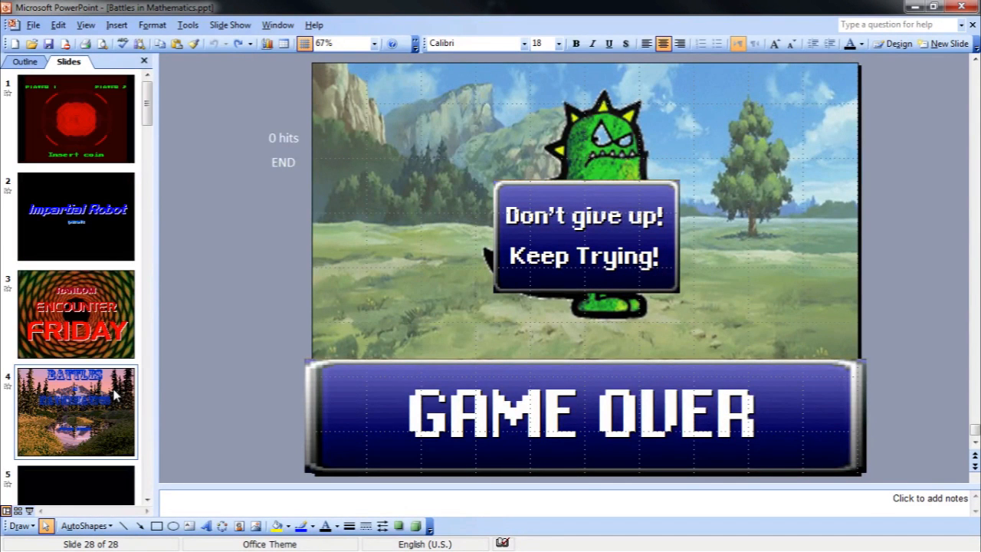
click(102, 102)
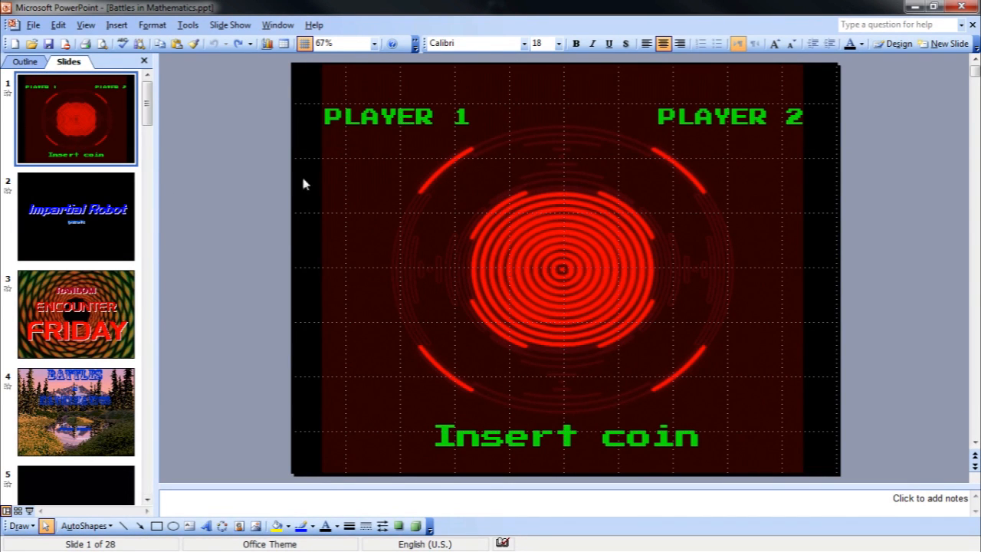
Inspect the background image and the "PLAYER 1", "PLAYER 2" and "Insert coin" text boxes on slide 1.
click(433, 272)
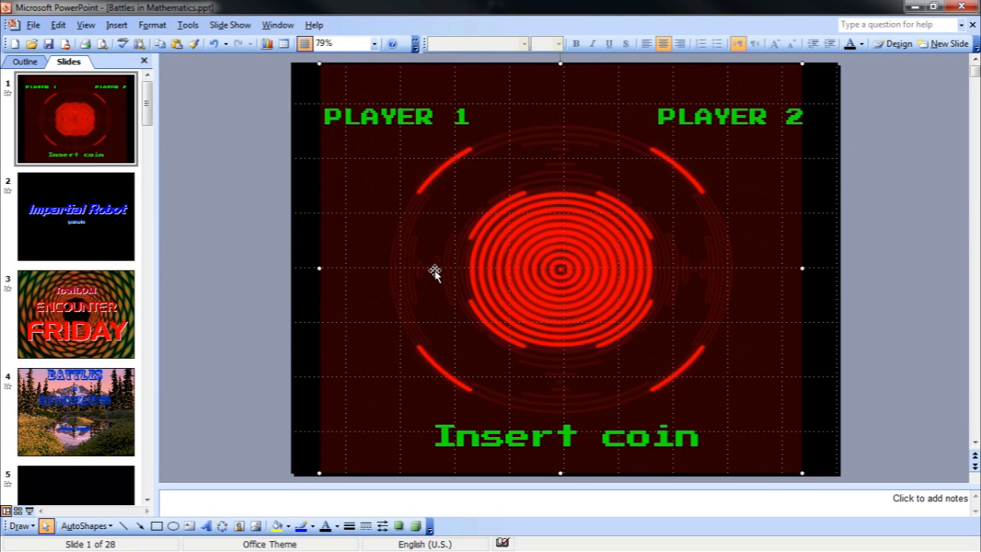
drag(323, 117, 561, 124)
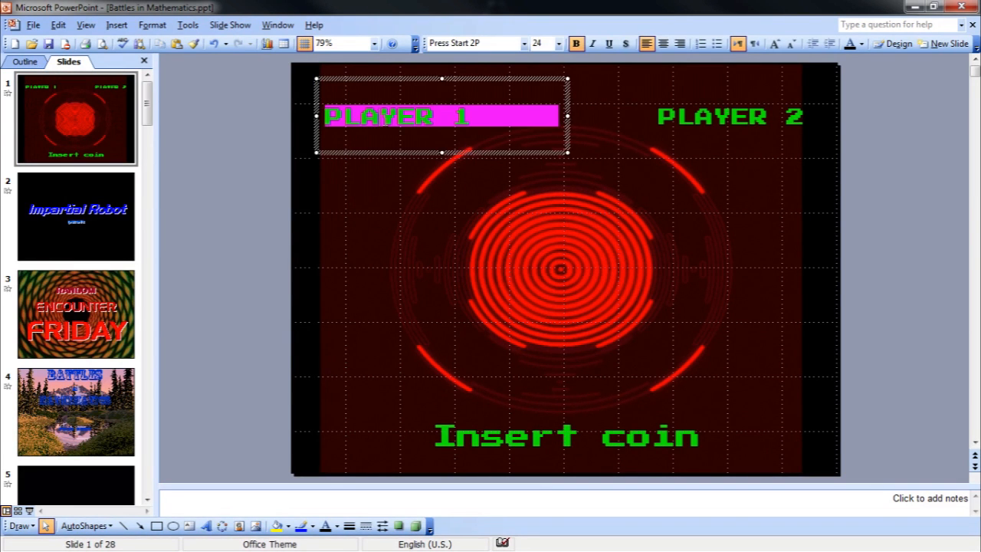
click(660, 116)
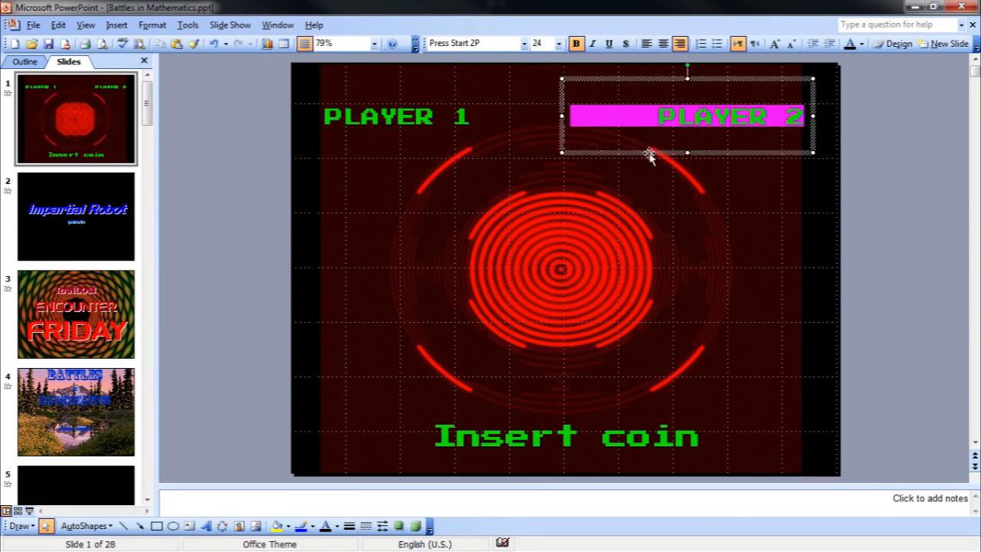
triple_click(628, 439)
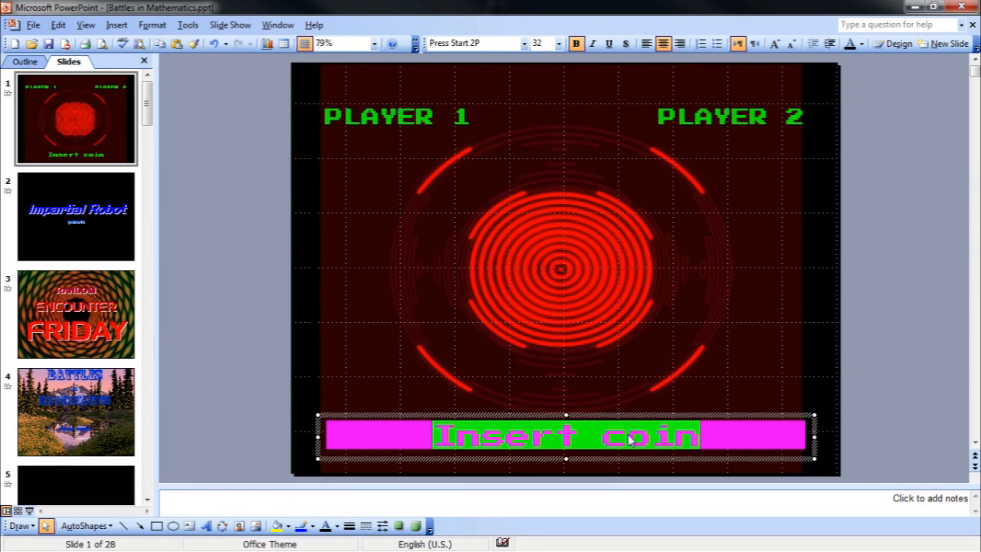
Show the custom animation settings of the "Insert coin" text and the loading image, and preview slide 1 as a slide show.
right_click(534, 420)
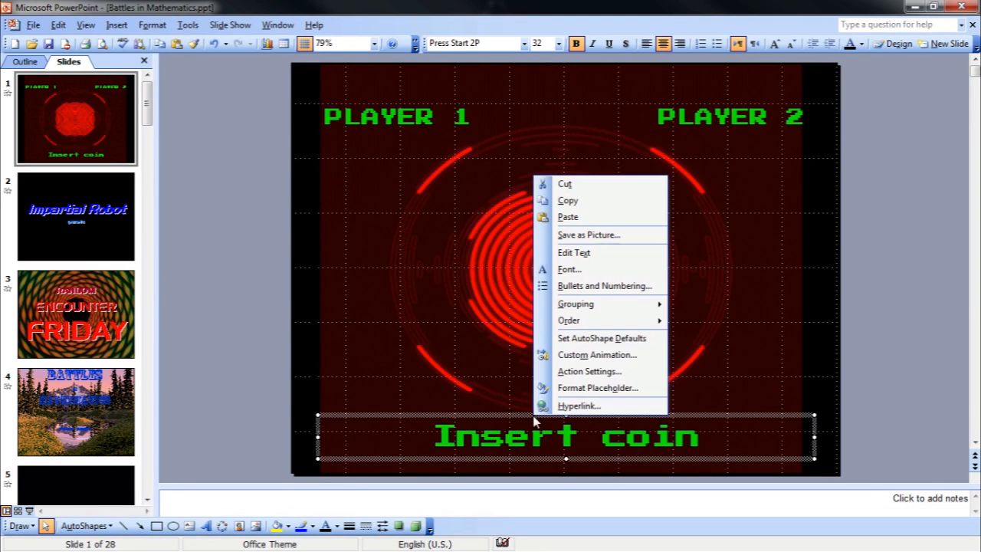
click(576, 355)
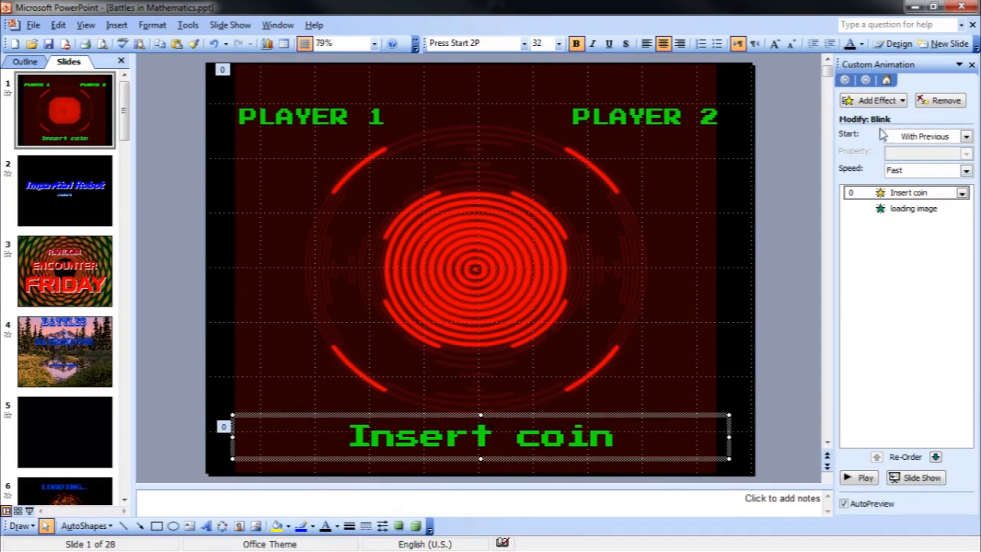
click(916, 209)
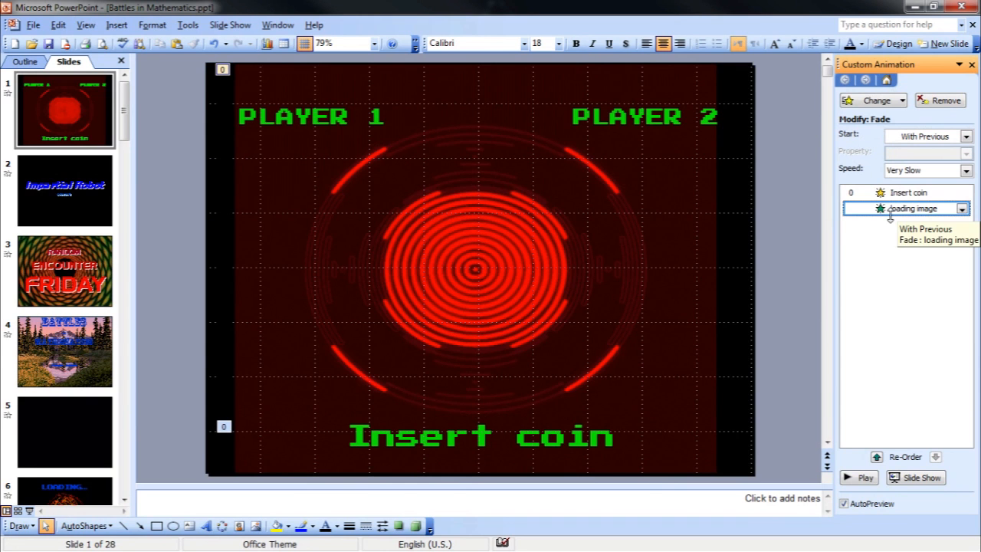
click(29, 511)
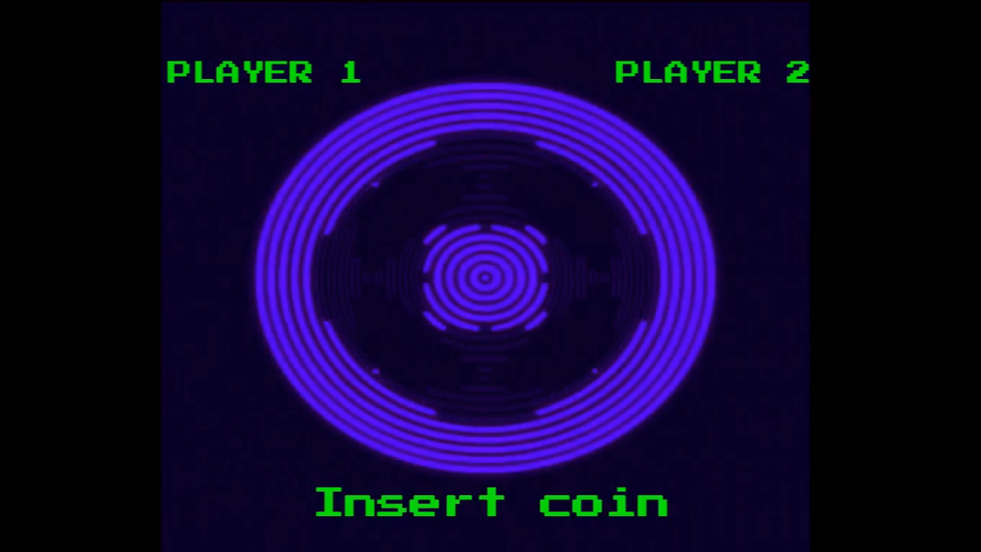
key(Escape)
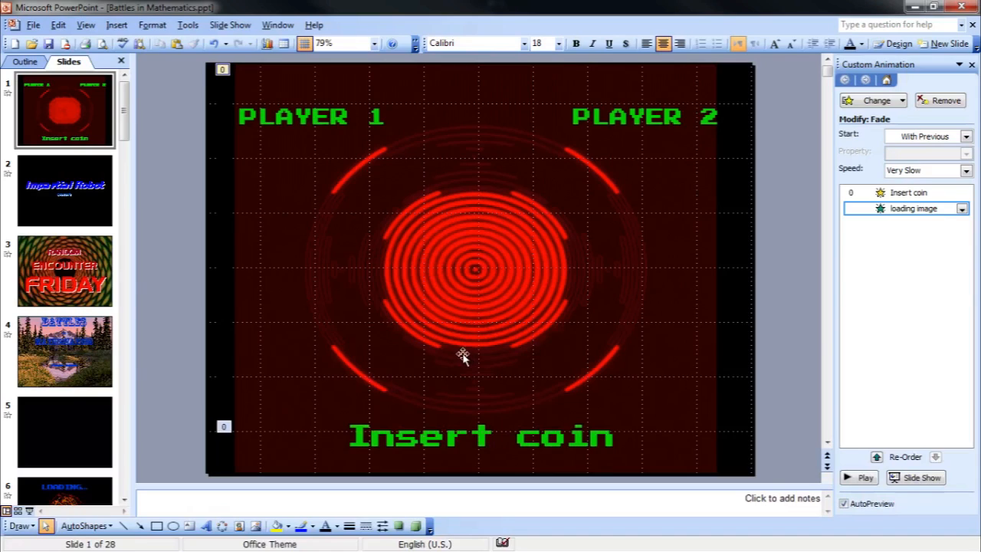
Replace the "PLAYER 1" text with "Students" and the "PLAYER 2" text with "Teacher" on slide 1.
triple_click(306, 101)
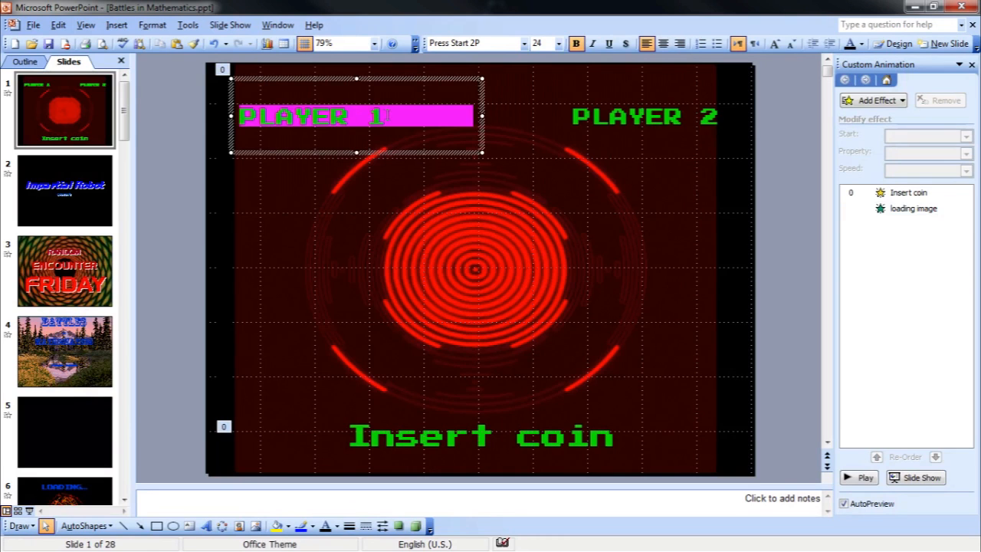
drag(388, 115, 291, 114)
text(Students)
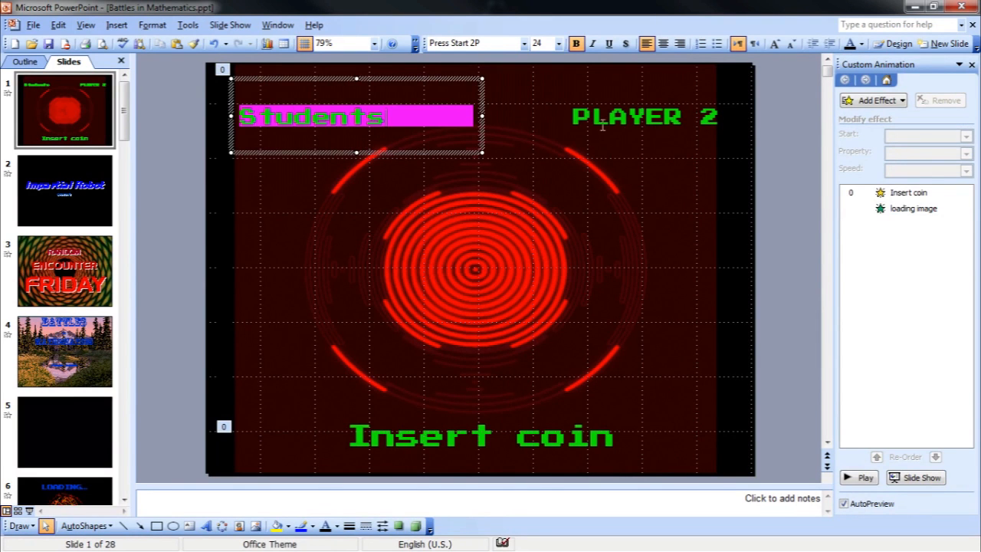
drag(632, 122, 723, 116)
click(582, 120)
text(Teacher)
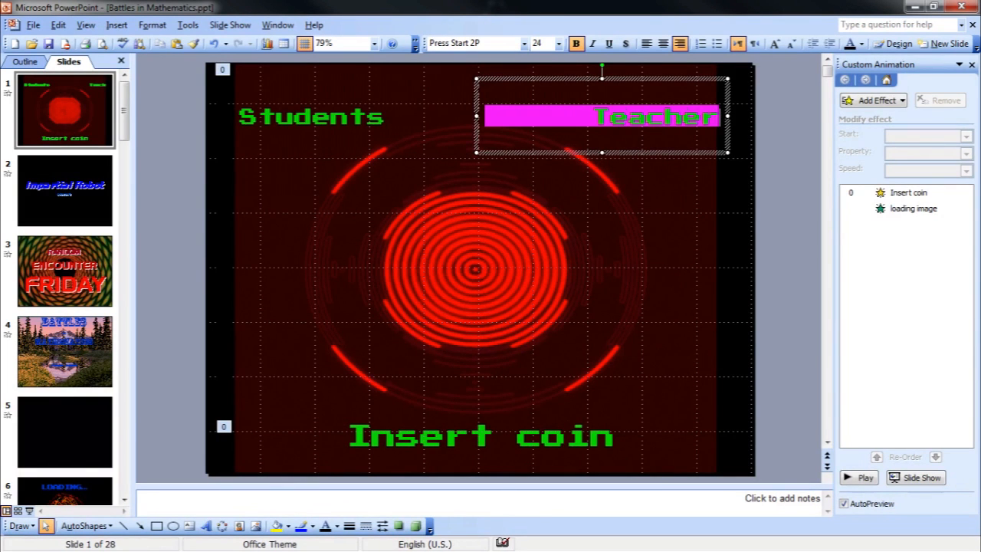
Change the "Insert coin" text on slide 1 to "Free Play".
triple_click(480, 423)
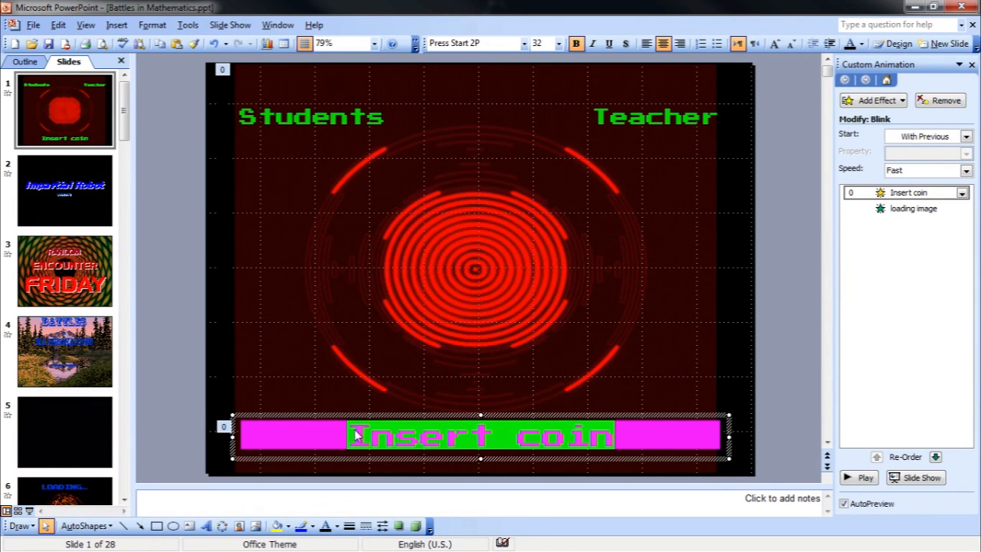
text(Free Play)
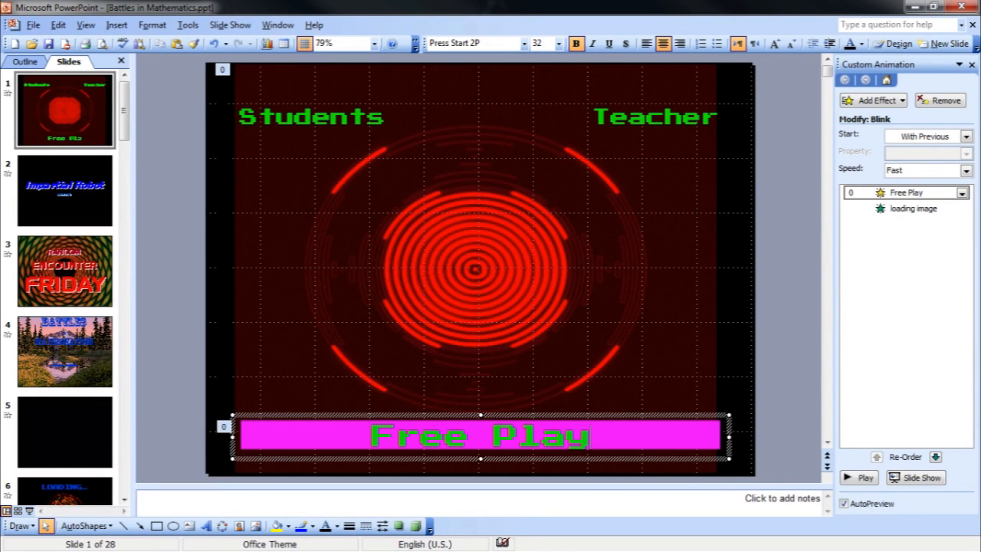
click(188, 369)
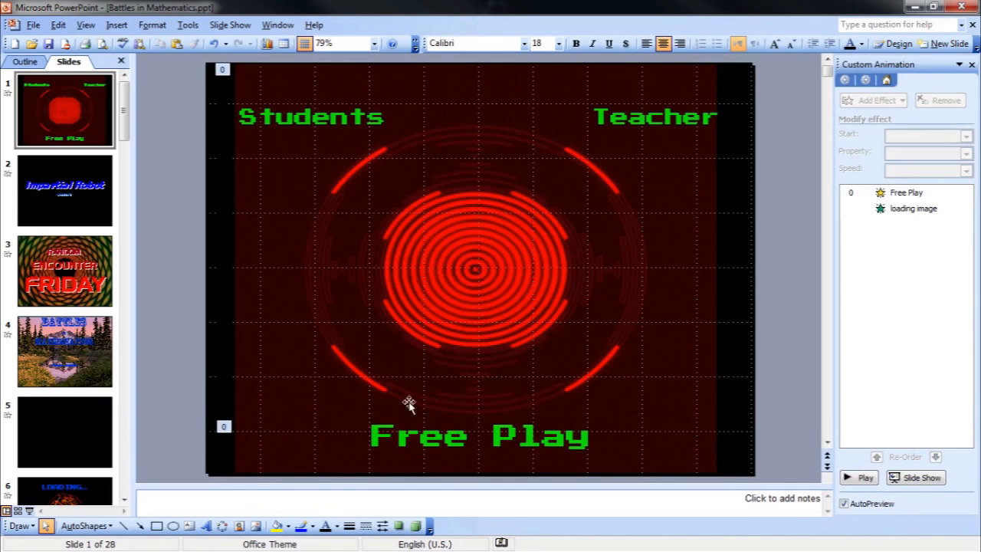
Delete the "Free Play" text box from slide 1 and undo the deletion.
click(458, 430)
click(429, 416)
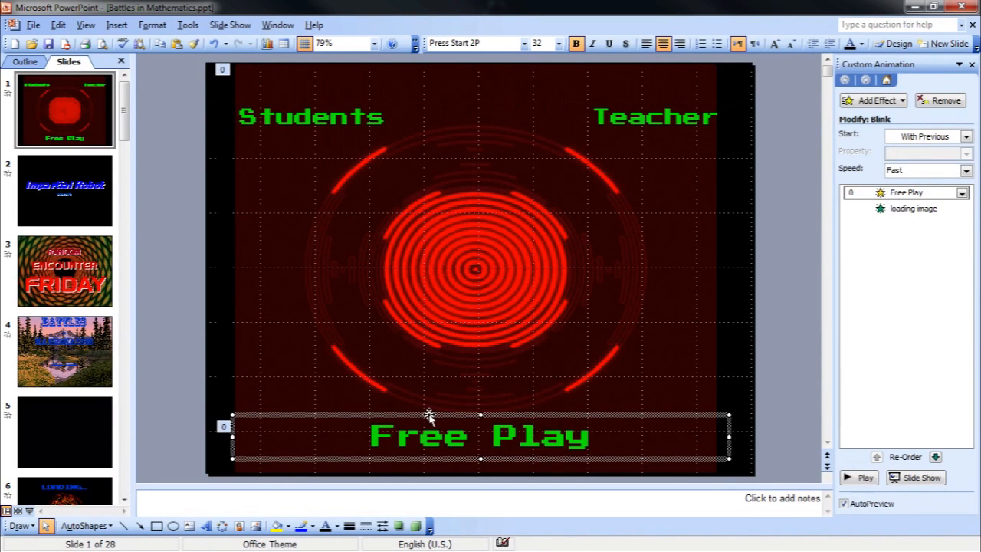
key(Delete)
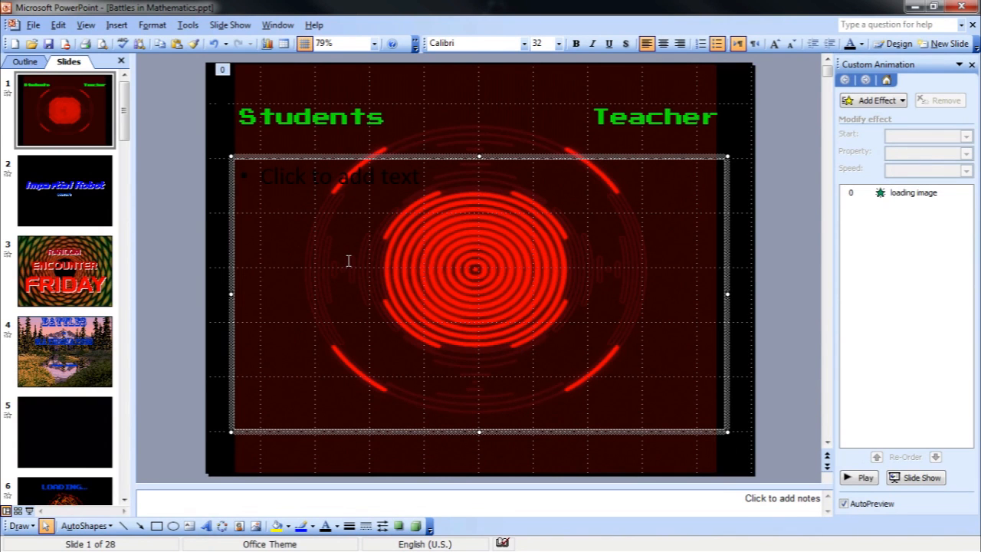
click(154, 228)
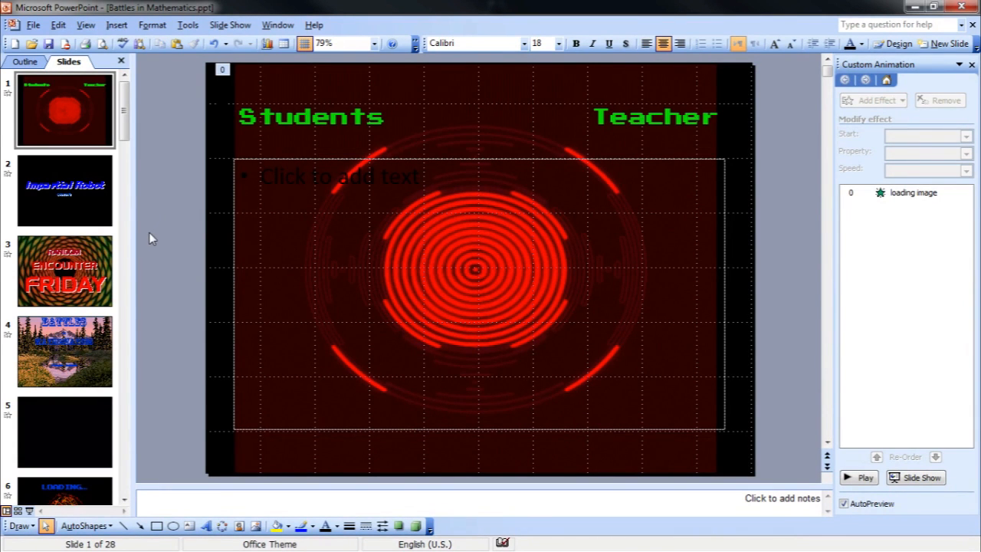
key(ctrl+z)
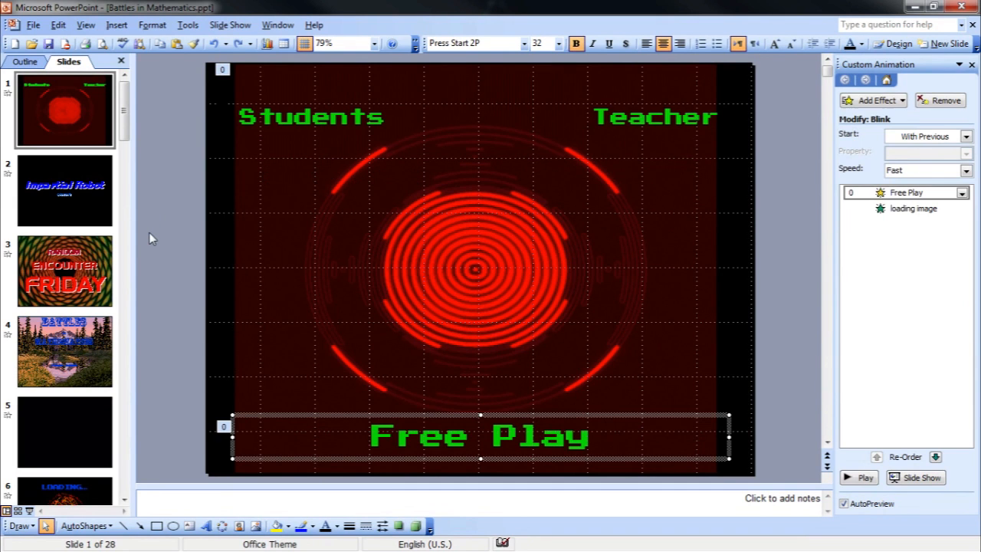
click(151, 241)
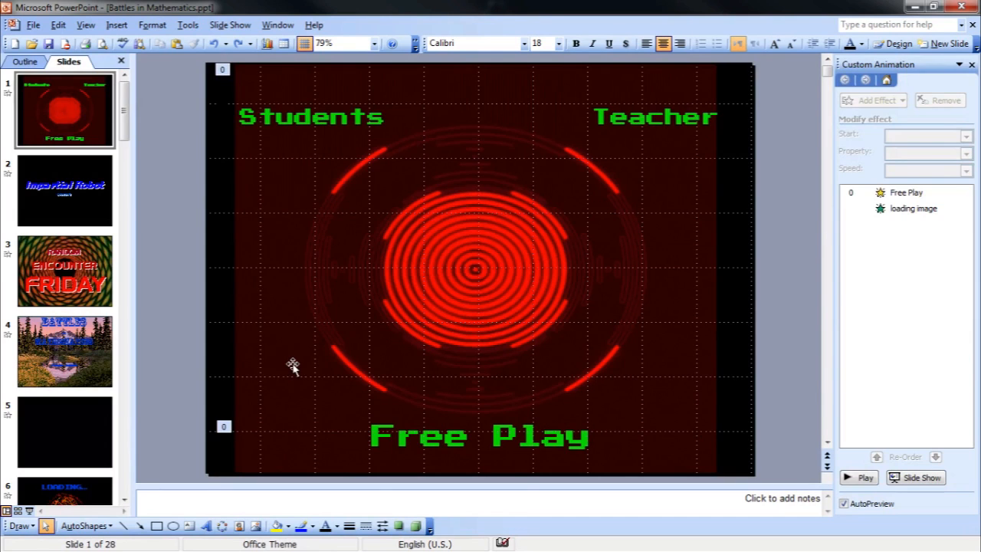
Undo the "Free Play", "Teacher" and "Students" text replacements on slide 1.
key(ctrl+z)
key(ctrl+z)
key(ctrl+z)
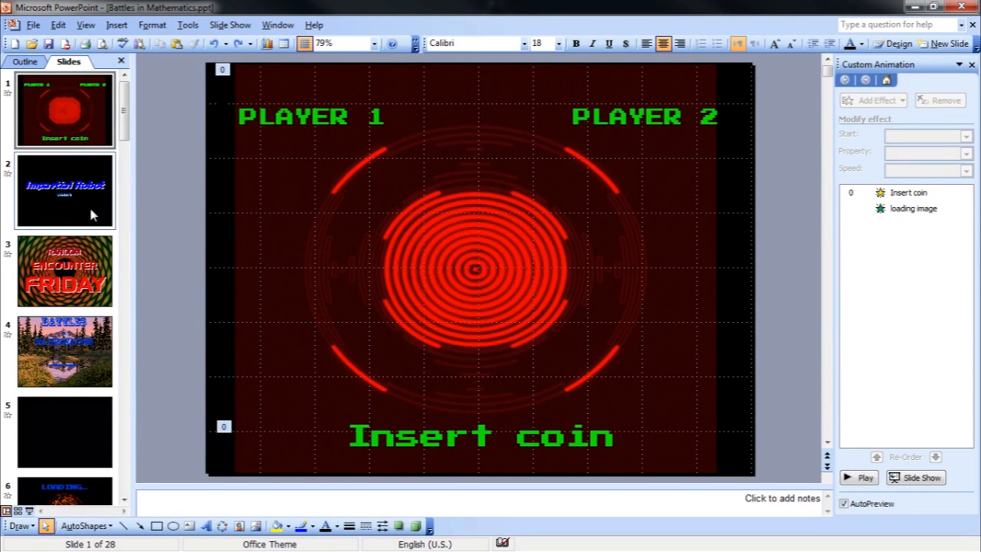
Examine slide 2's animation entries for the coin sound, the title, the "presents" text and Title Screen.mp3.
click(92, 216)
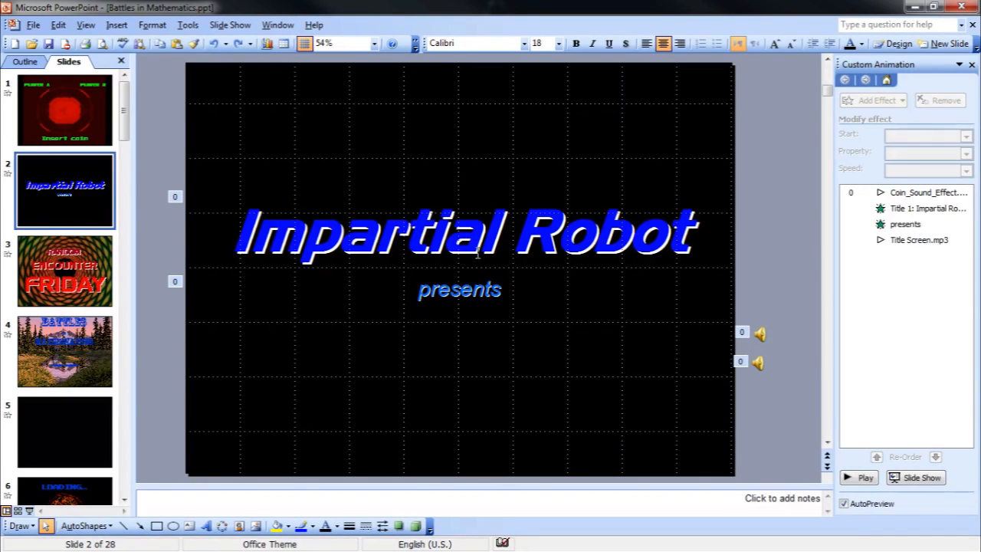
click(889, 193)
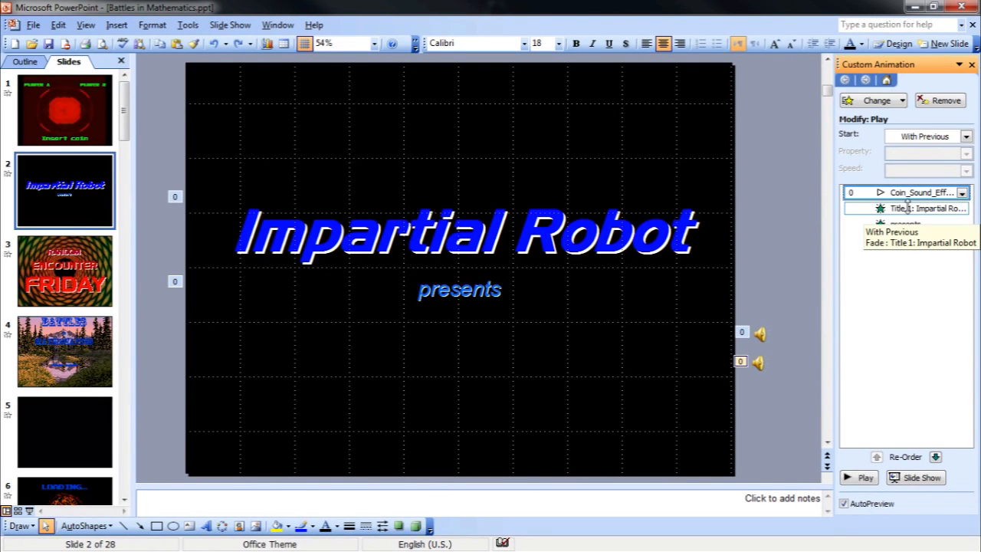
click(907, 208)
click(904, 224)
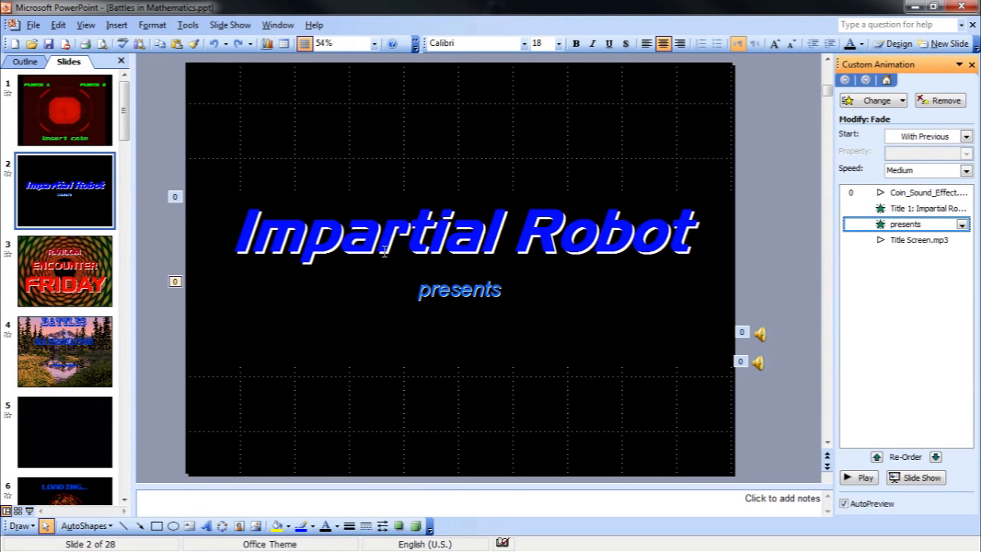
click(890, 239)
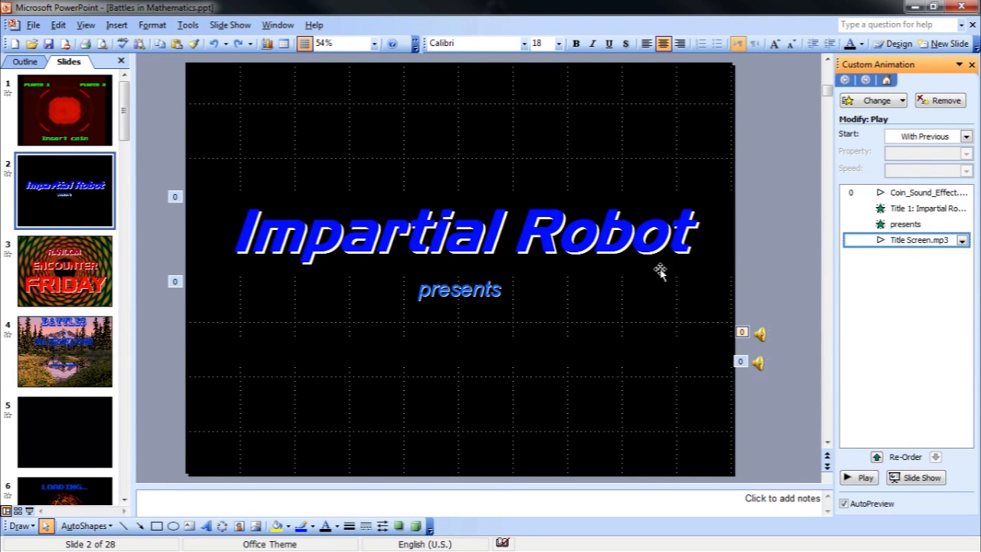
Examine slide 3's animation entries for the Vortex image and the RANDOM, ENCOUNTER and FRIDAY texts.
click(89, 267)
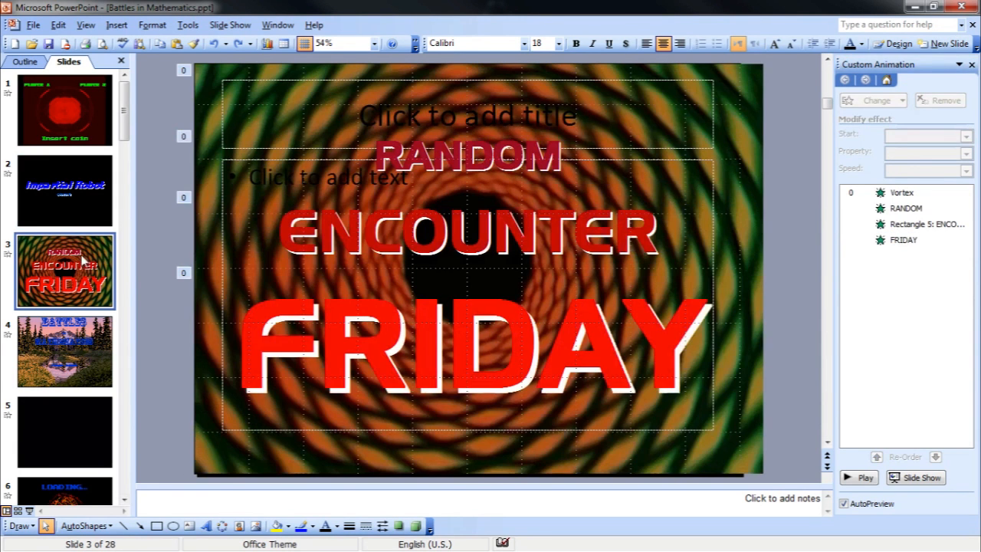
click(901, 192)
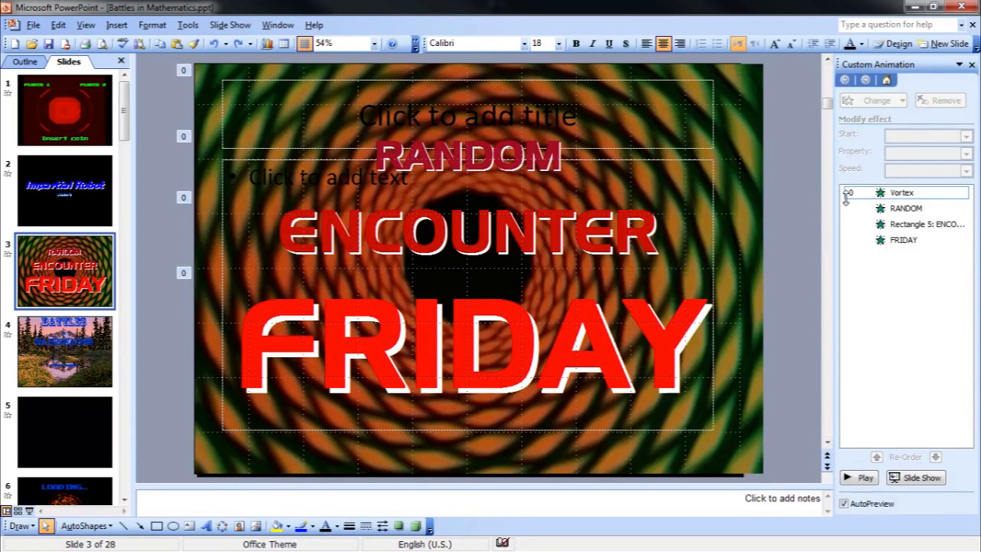
click(761, 201)
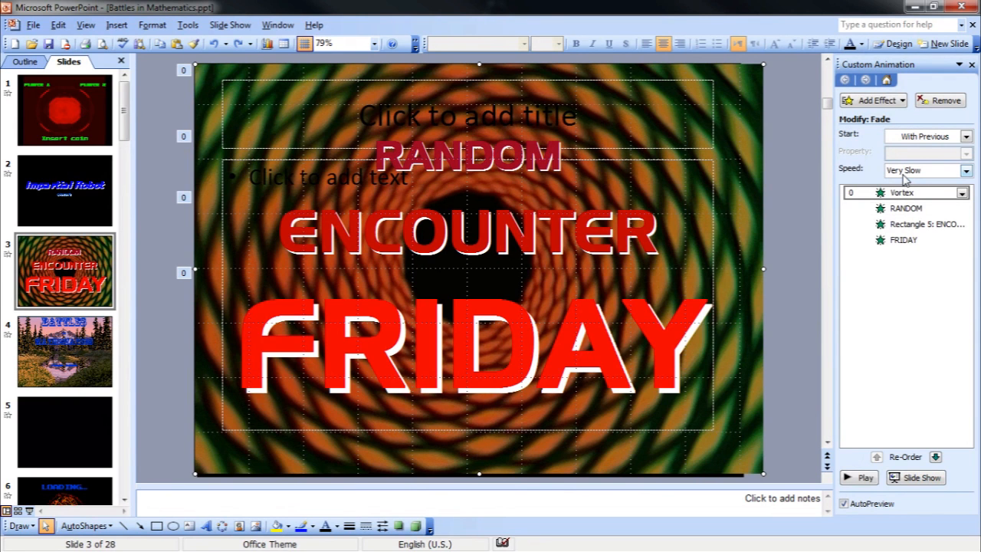
click(900, 207)
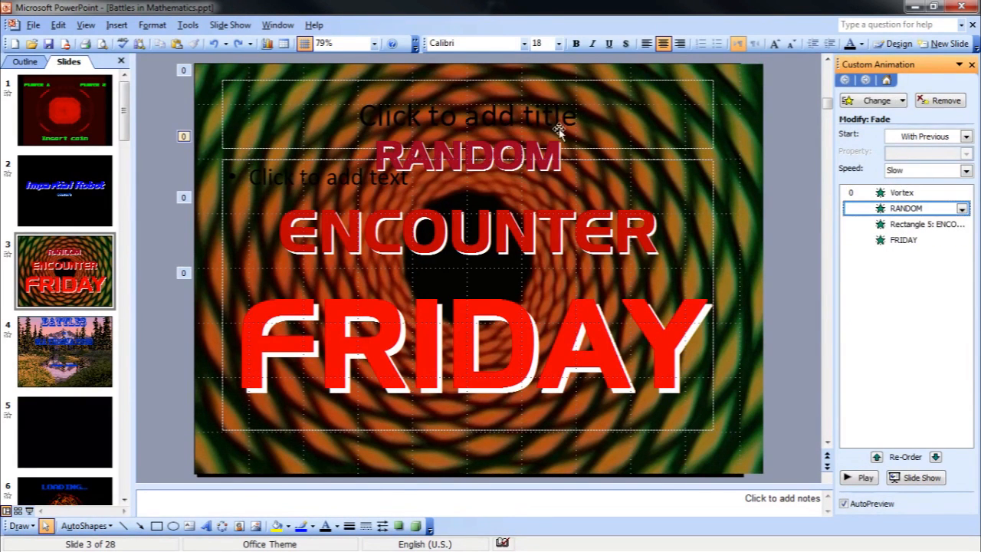
click(874, 224)
click(903, 240)
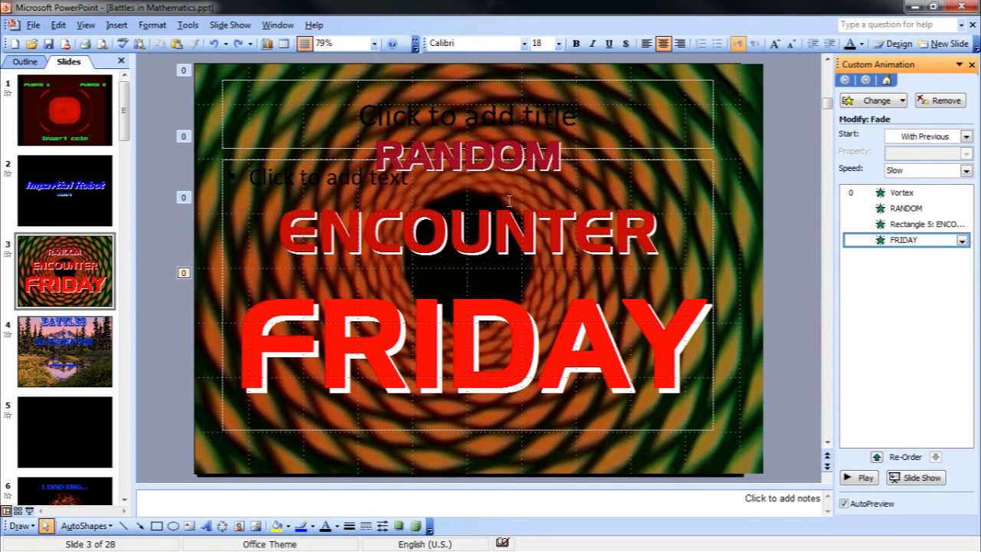
Examine the timing, sound and effect settings of Title Screen.mp3 on slide 2, and look through the slides its playback spans.
click(112, 223)
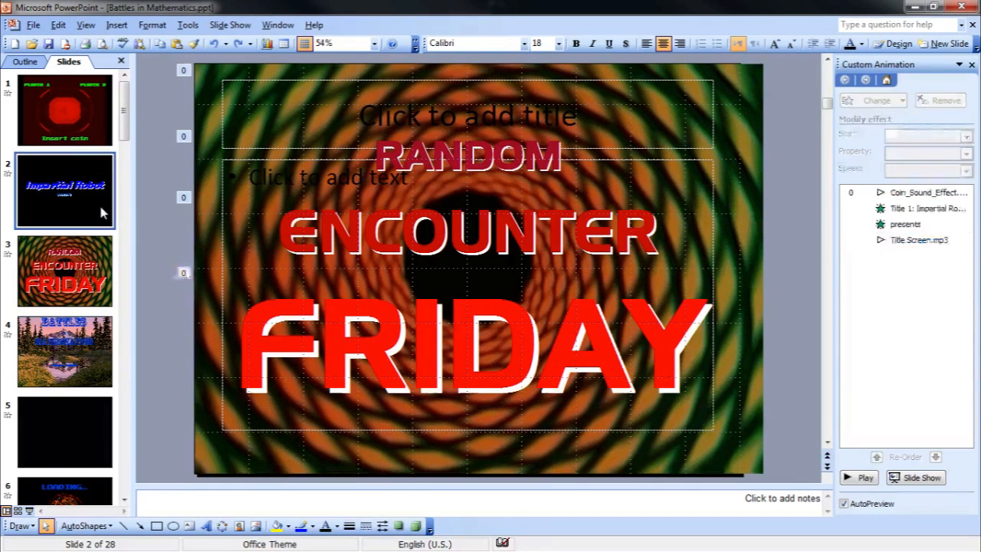
click(919, 240)
click(961, 239)
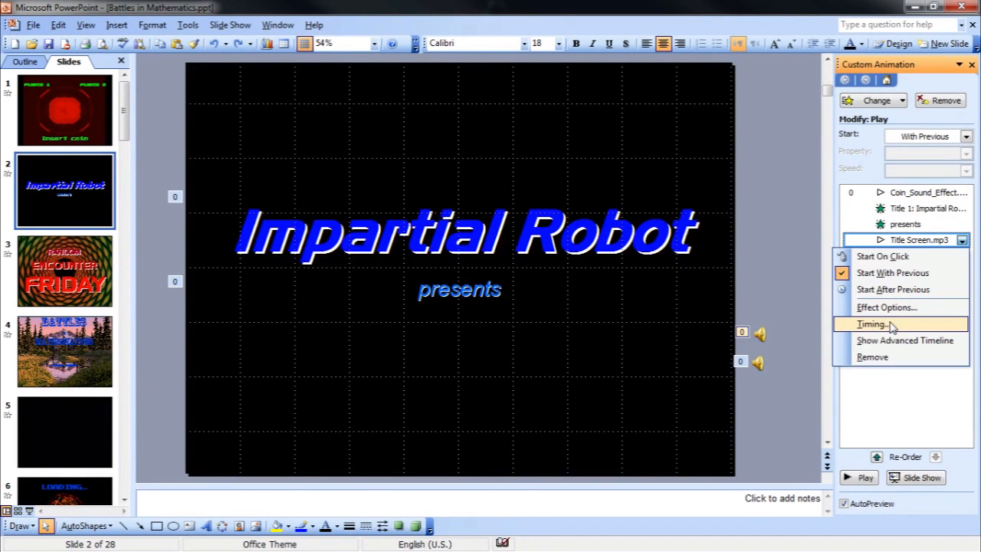
click(891, 325)
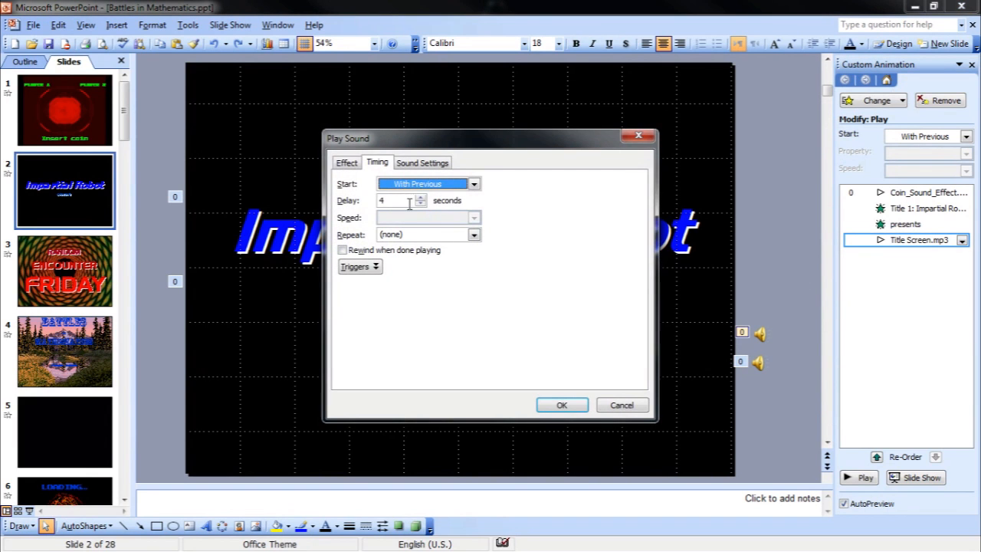
click(412, 163)
click(349, 164)
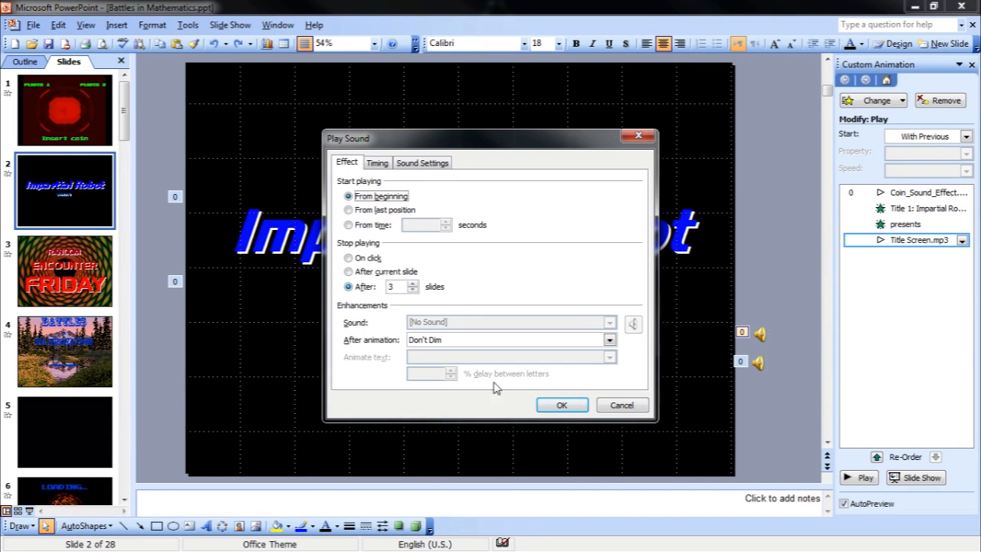
click(642, 407)
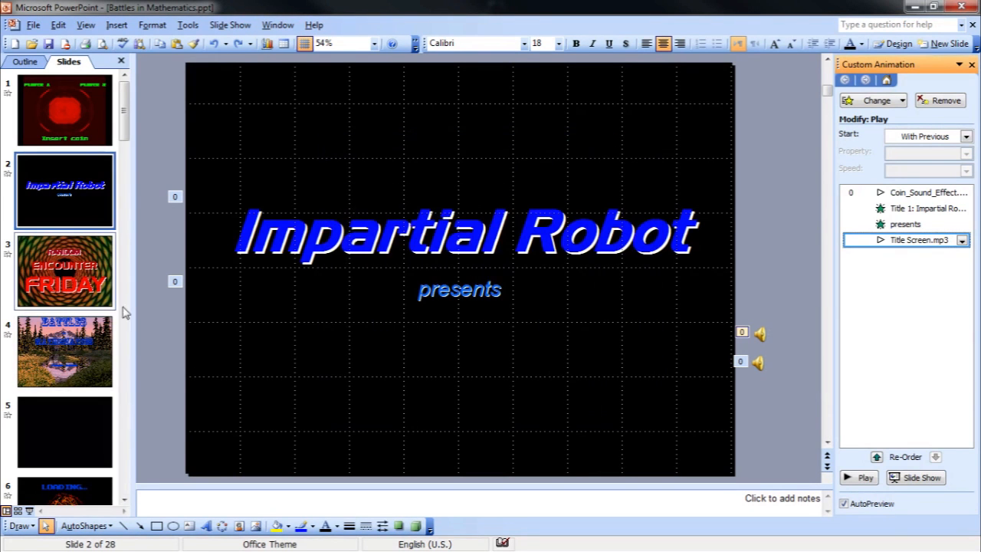
click(84, 283)
click(55, 223)
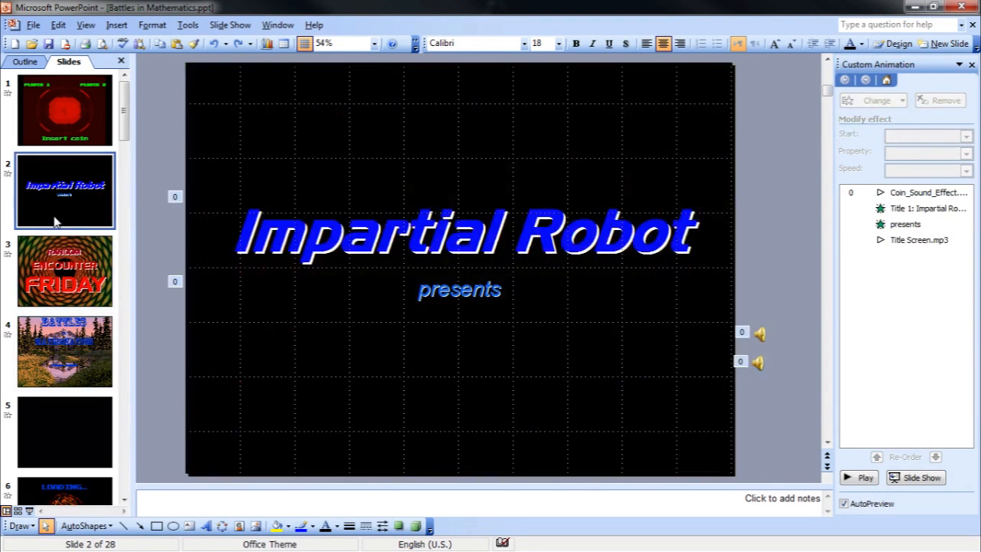
click(76, 299)
Replace the word "Battles" in slide 4's title with "Champions".
click(76, 347)
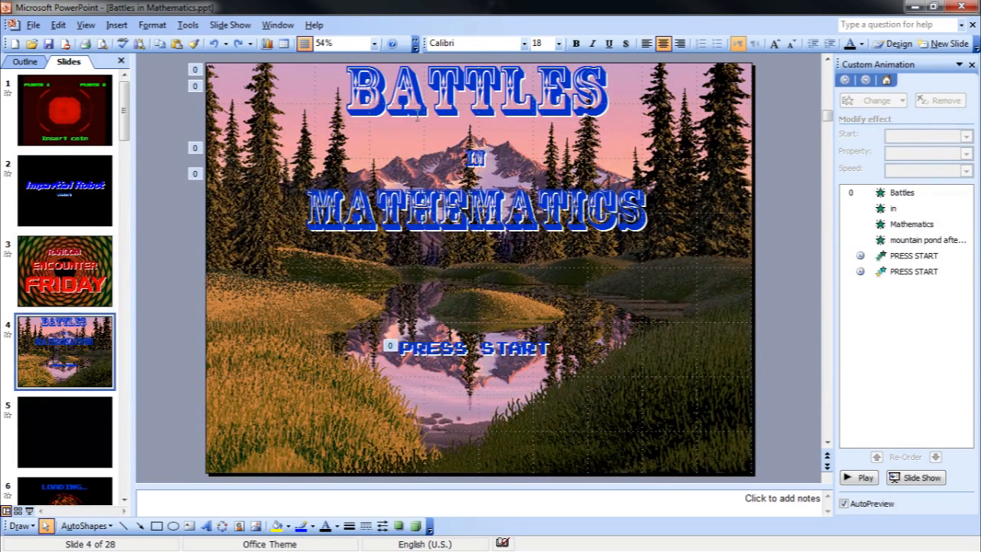
drag(346, 98, 424, 108)
click(381, 101)
drag(360, 90, 730, 245)
drag(608, 101, 345, 98)
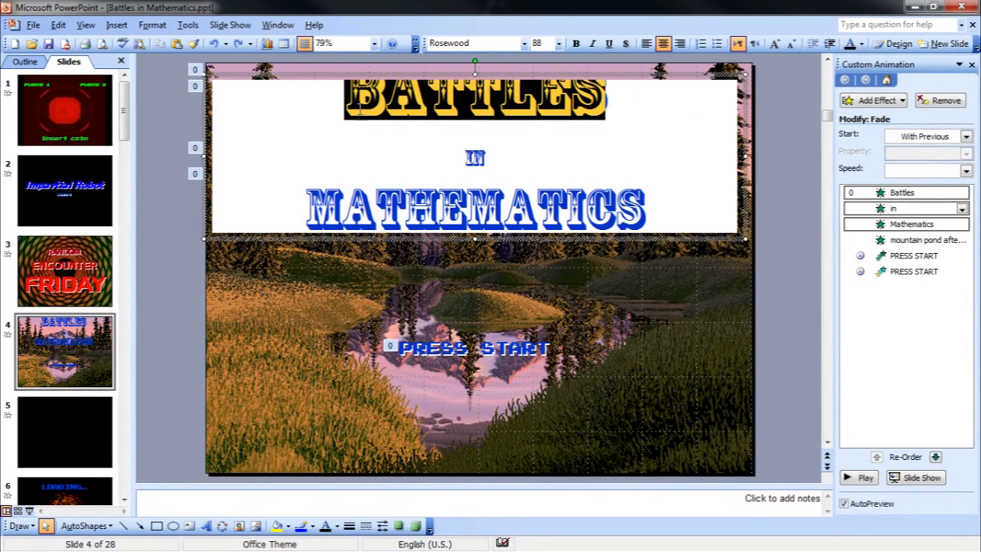
text(CHAMPIONS)
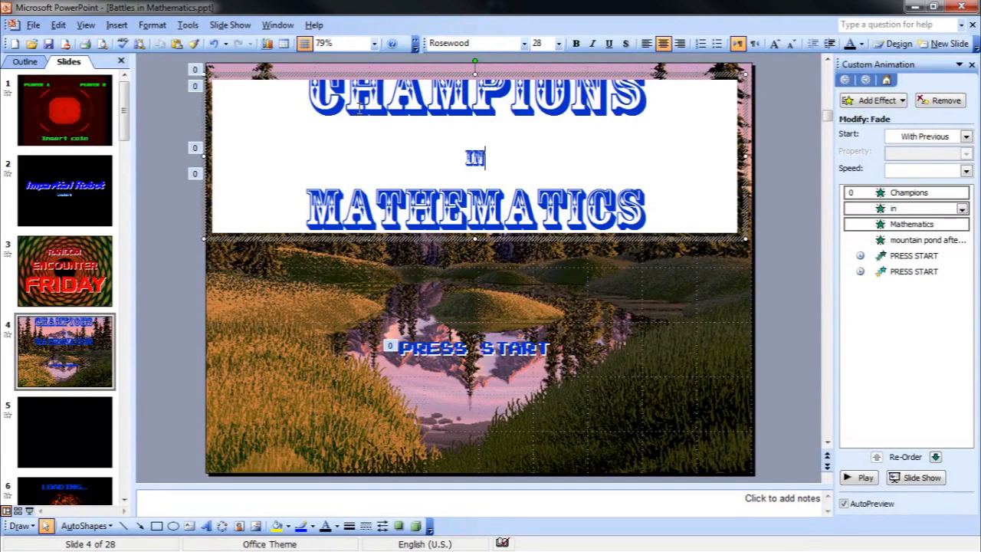
Replace the word "in" in slide 4's title with "of".
key(BackSpace)
key(BackSpace)
text(of)
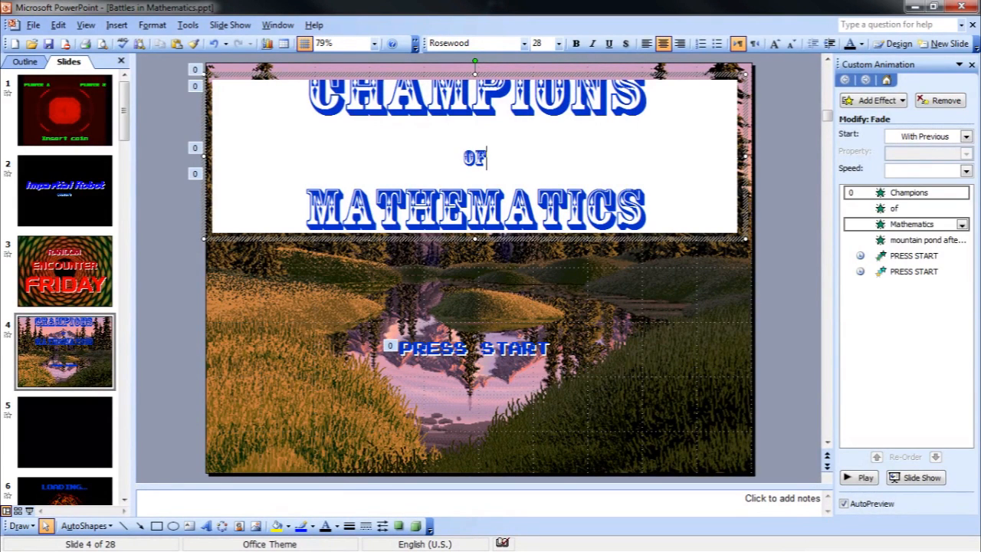
Change "Mathematics" in slide 4's title to "MathLand" and leave the text box.
key(Left)
key(Left)
key(Left)
key(Right)
key(Delete)
key(Delete)
key(Delete)
key(Delete)
key(Delete)
key(Delete)
key(Delete)
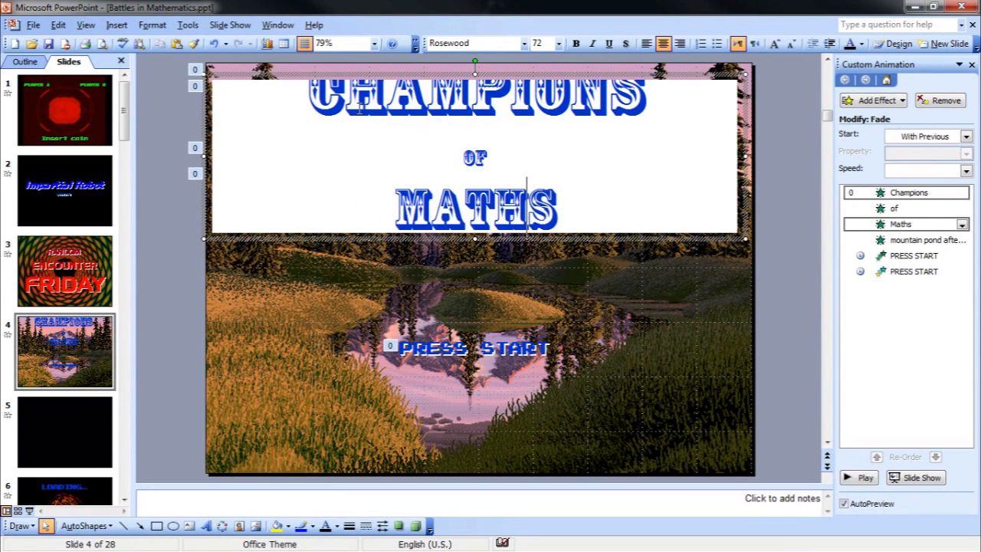
text(Land)
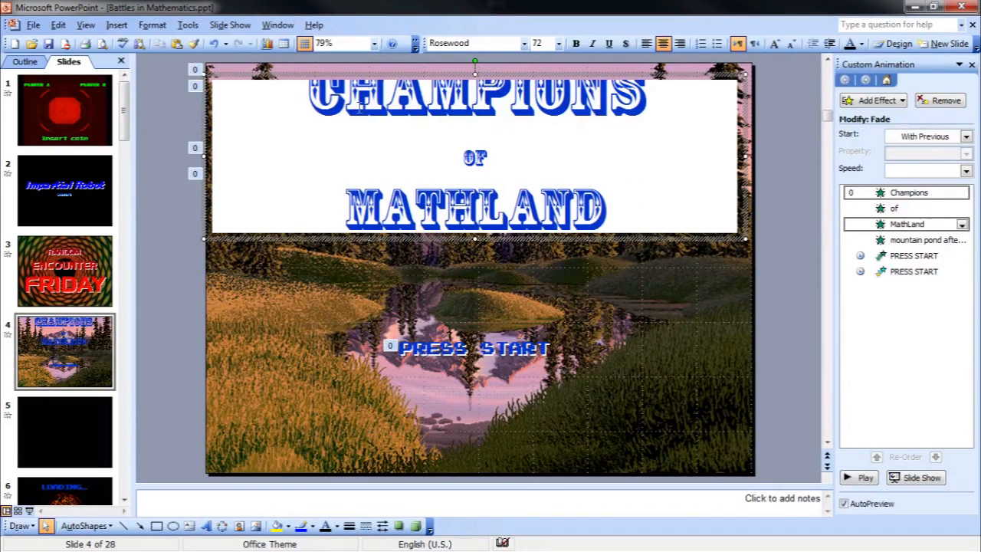
click(164, 243)
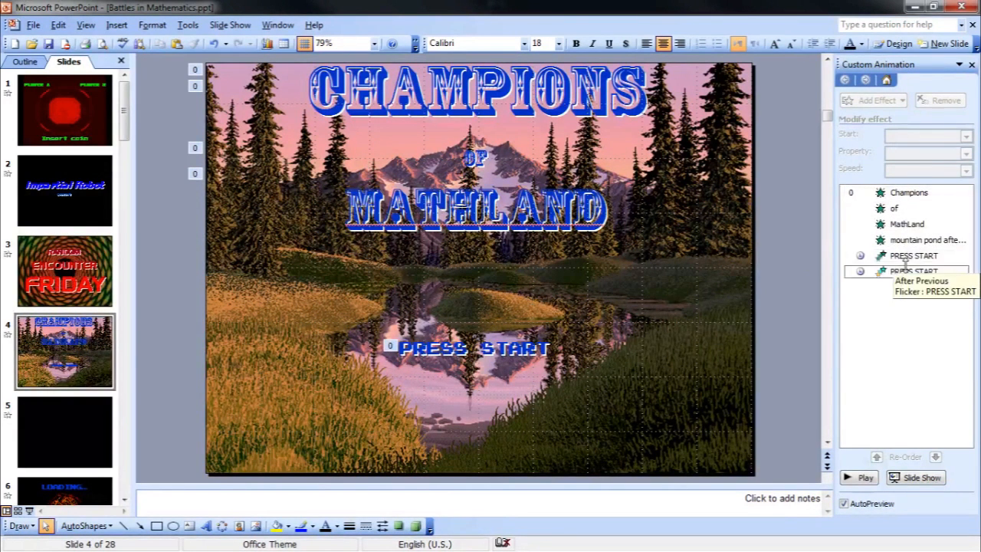
Examine the two animation effects and the mouse-click action settings of slide 4's PRESS START text.
click(909, 256)
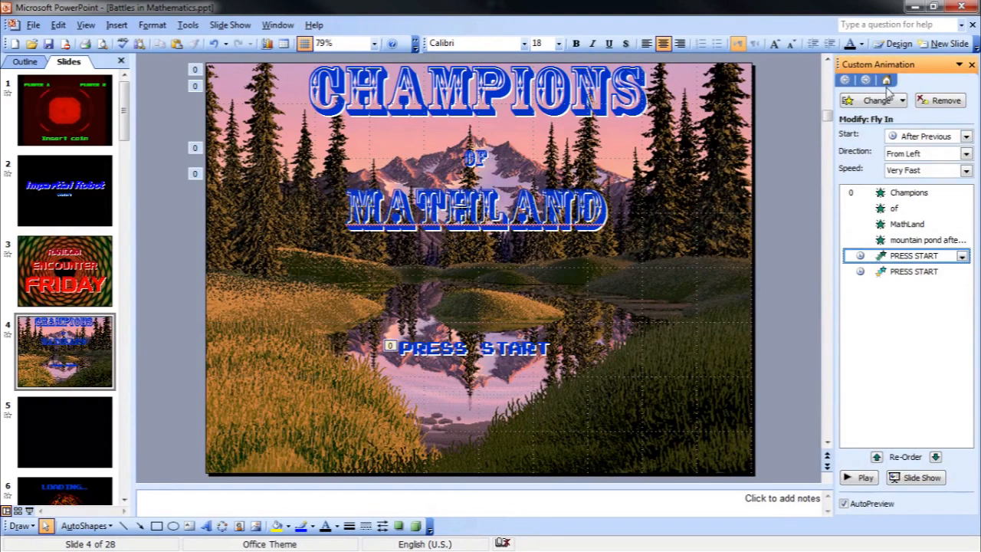
click(913, 271)
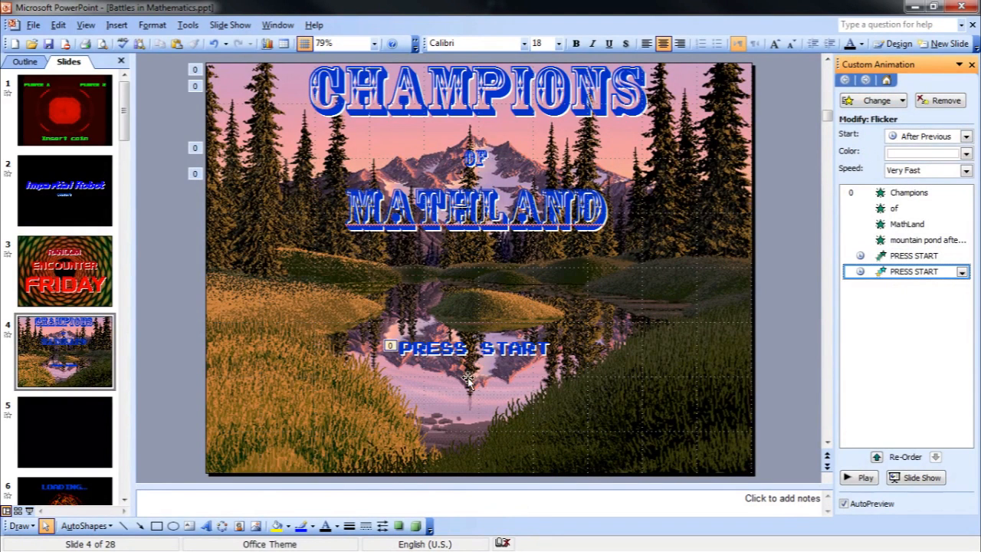
click(492, 351)
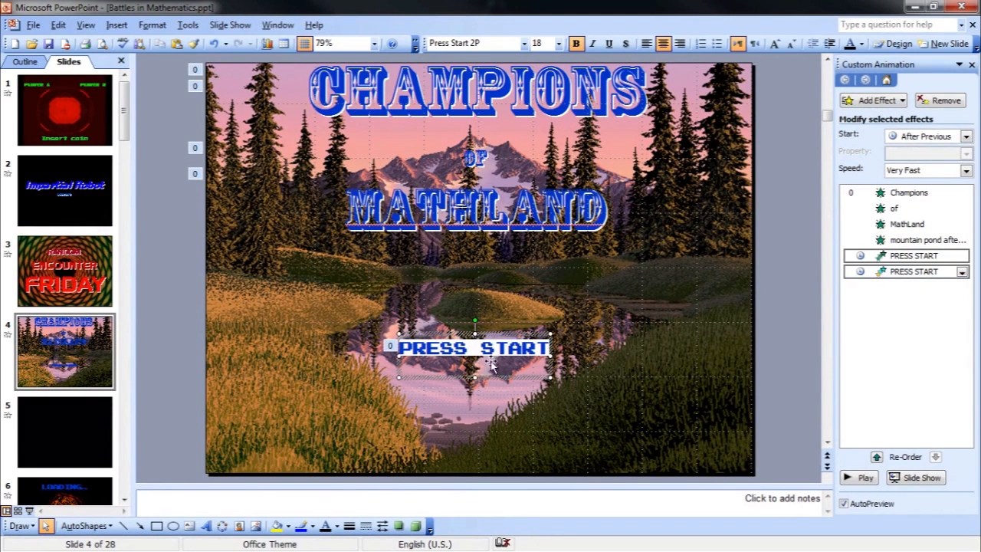
right_click(494, 381)
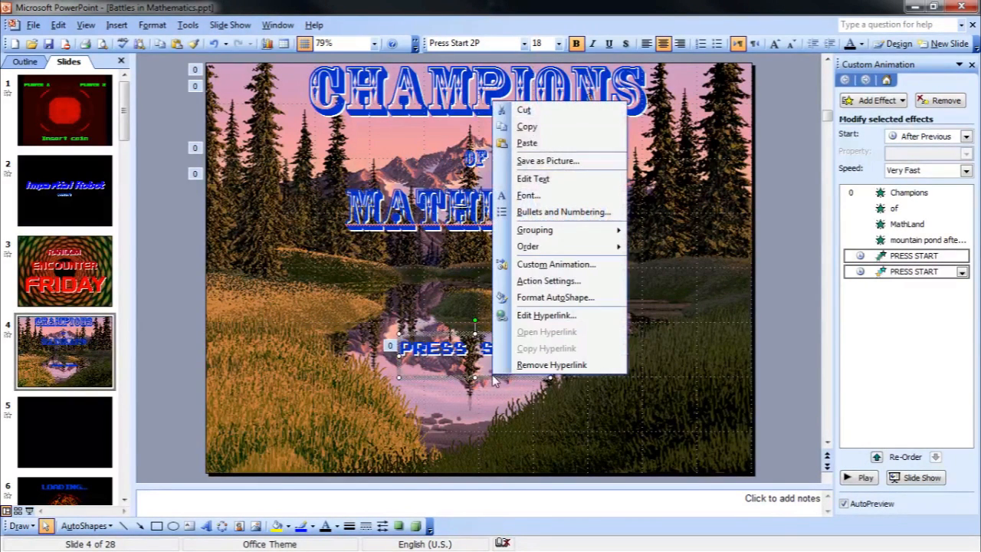
click(548, 281)
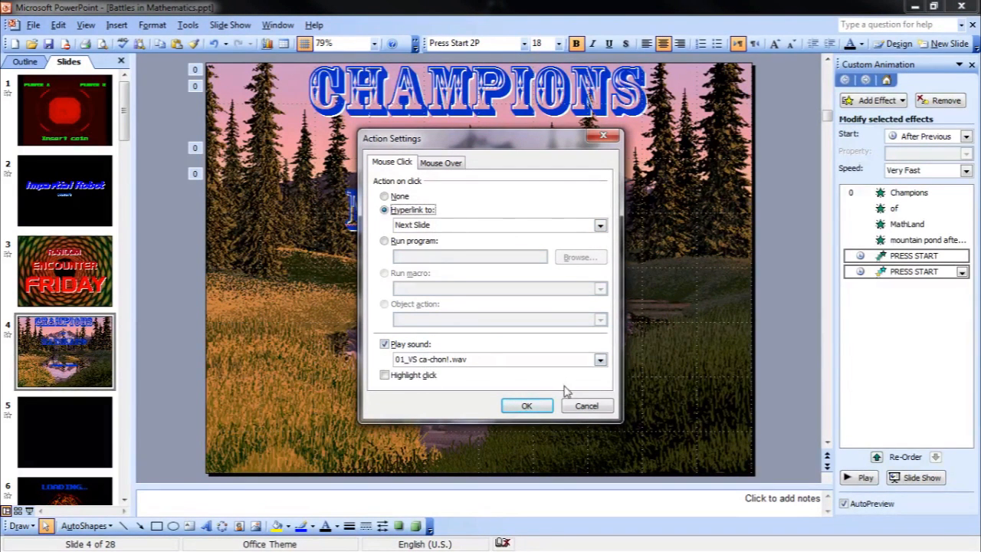
click(576, 406)
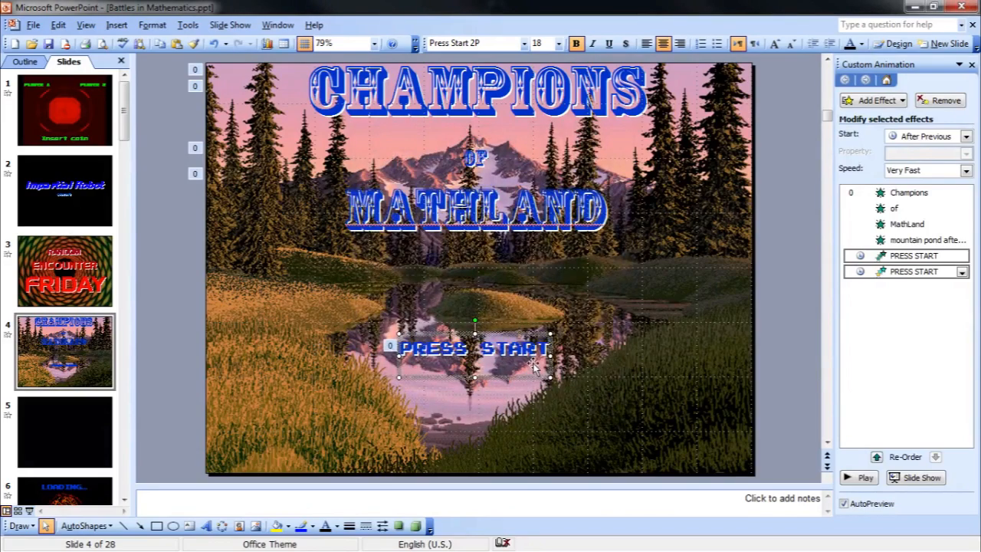
Run the slide show from slide 4, activate PRESS START, and exit the show at the LOADING slide.
click(30, 511)
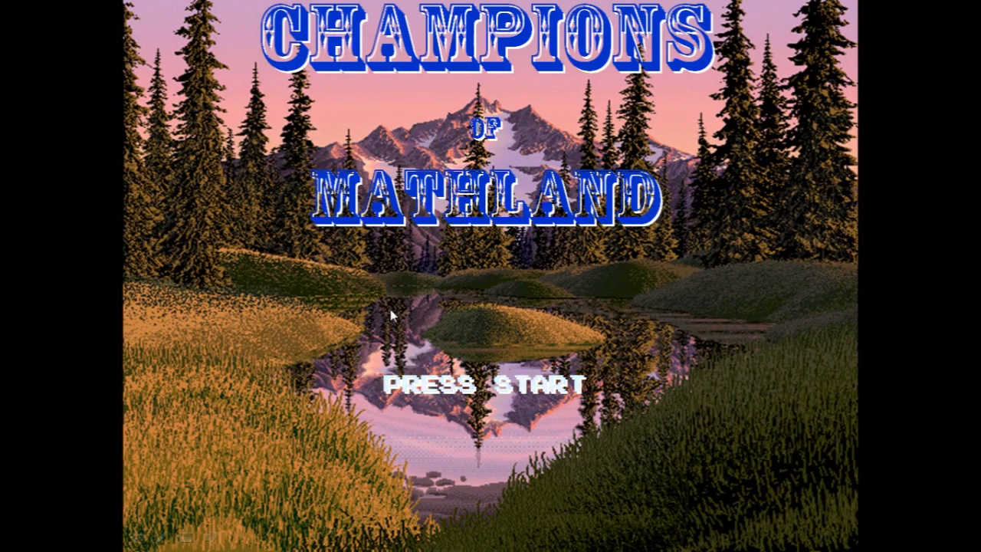
click(448, 385)
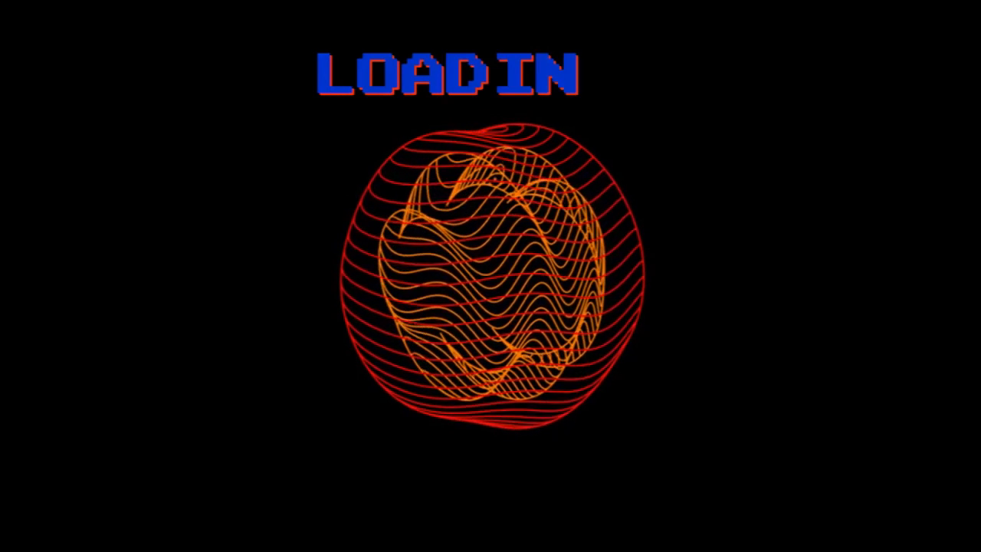
key(Escape)
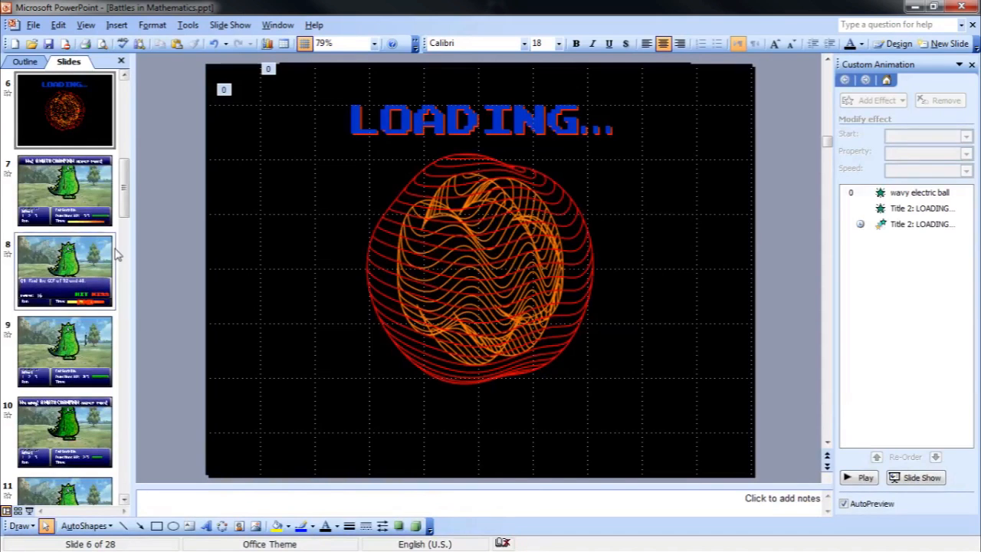
Examine slide 5's animation entries for Get ready for.mp3 and Get ready for.wmv.
scroll(122, 78, up, 3)
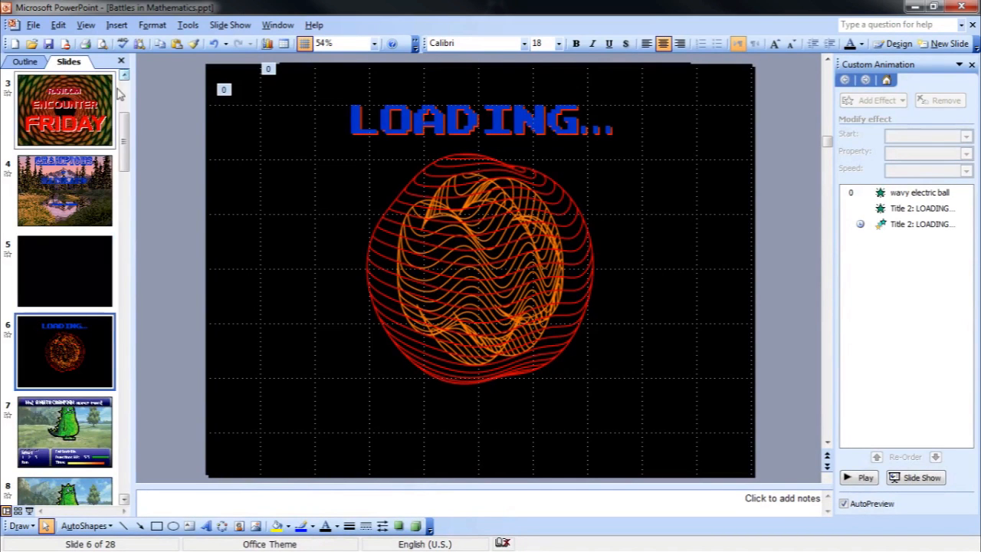
click(54, 272)
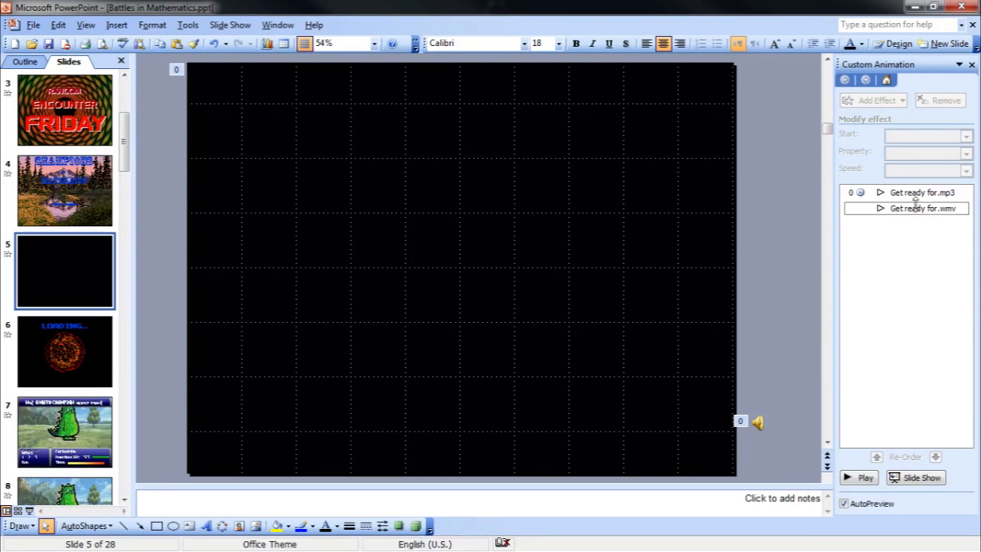
click(893, 192)
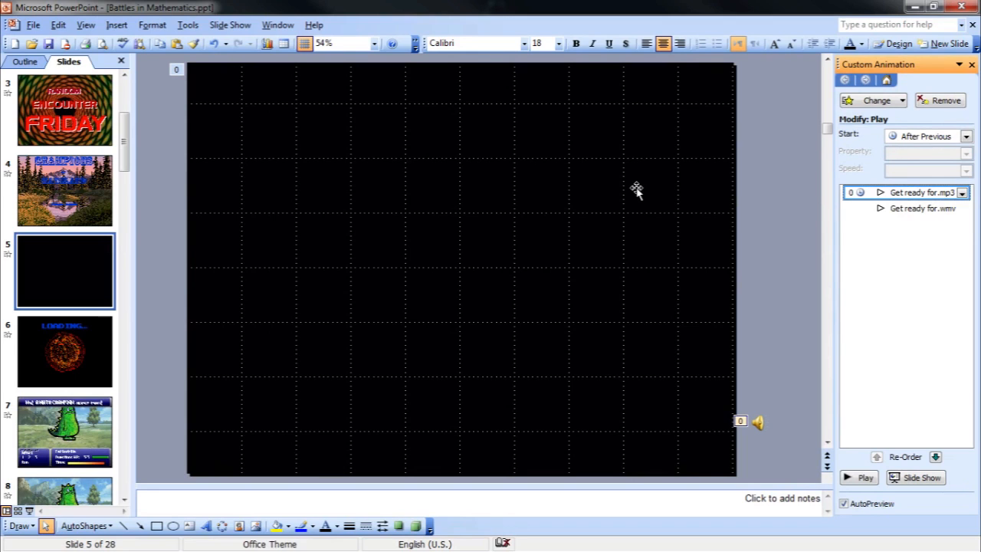
click(897, 209)
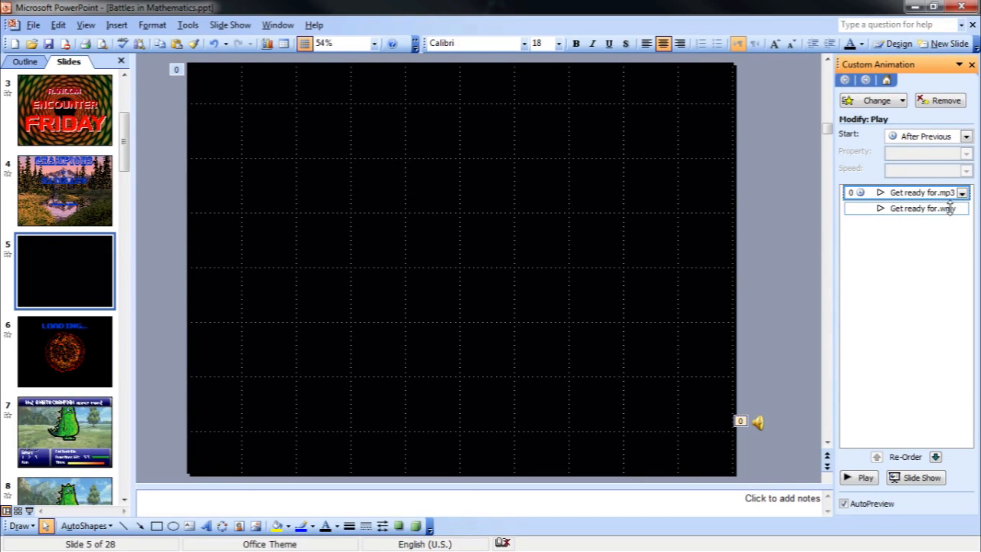
Move the black video object on slide 5 slightly and undo the move.
click(514, 216)
drag(460, 222, 480, 252)
key(ctrl+z)
Bring the wavy electric ball picture on slide 6 forward in the stacking order, over the LOADING... title.
click(80, 379)
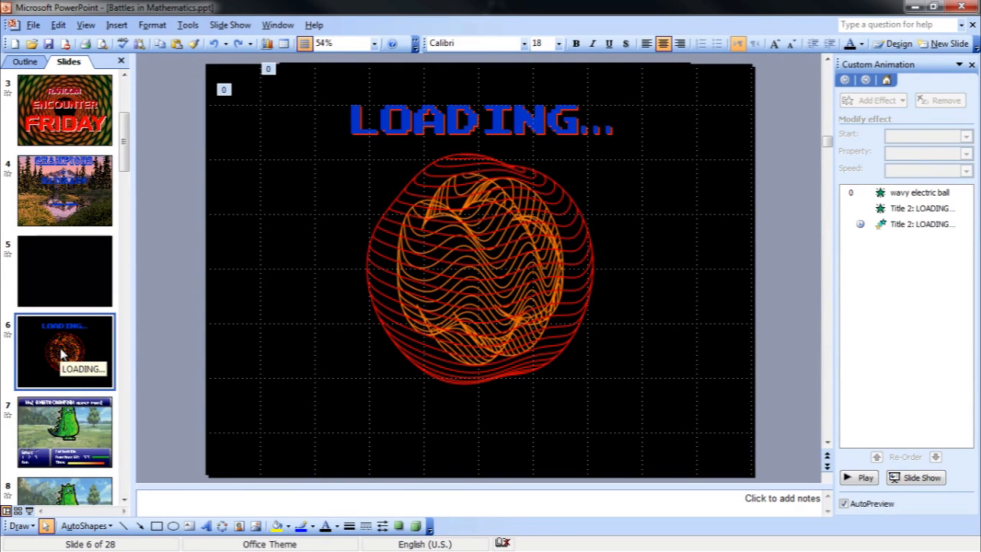
click(473, 301)
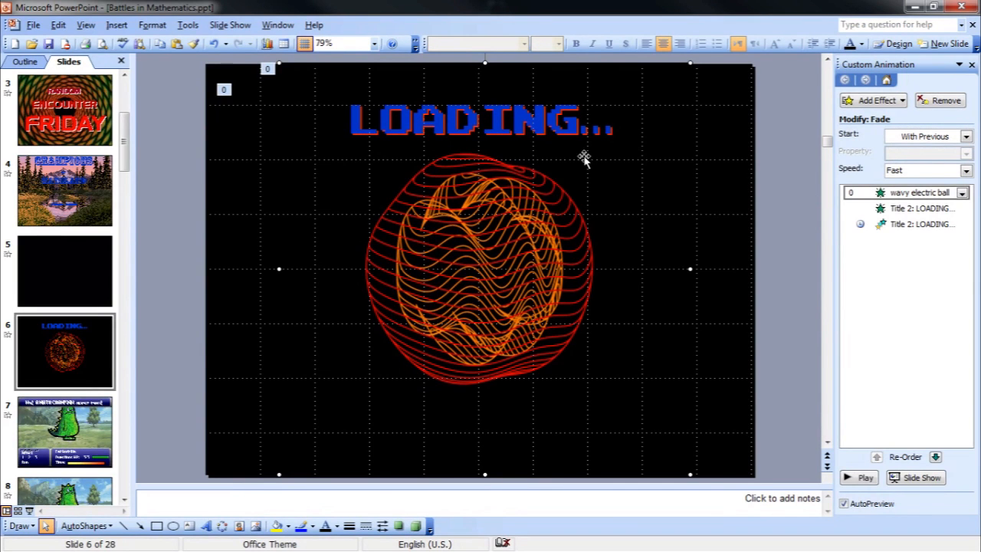
right_click(480, 256)
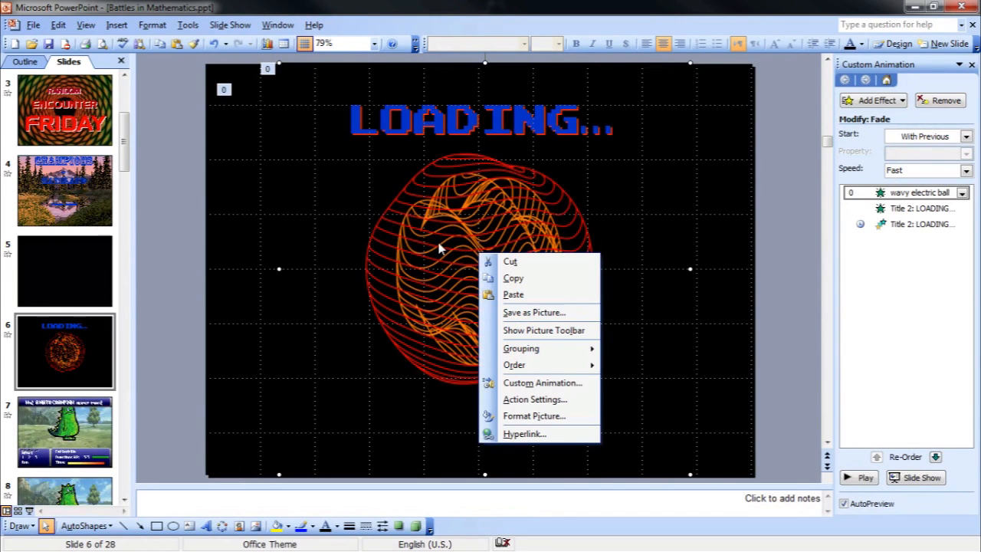
click(439, 243)
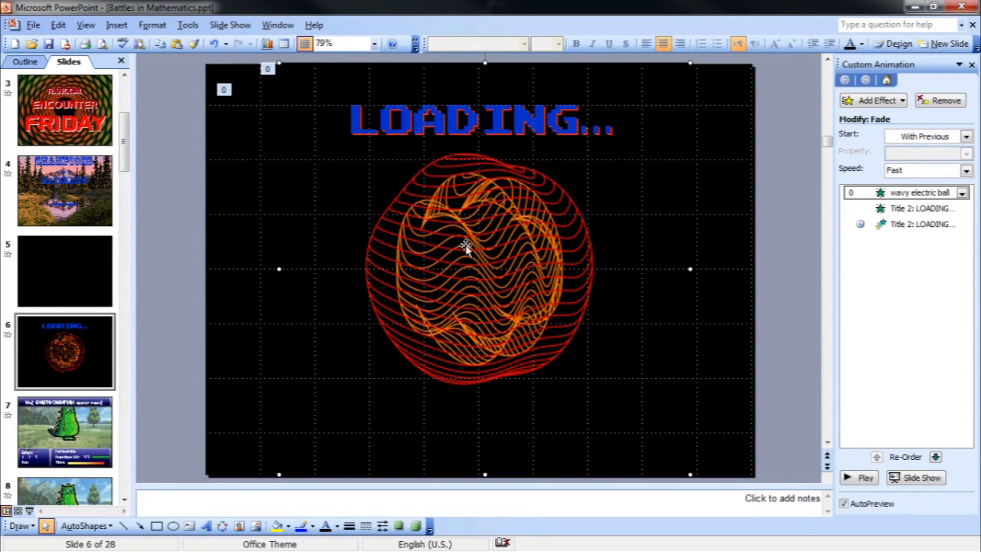
right_click(466, 247)
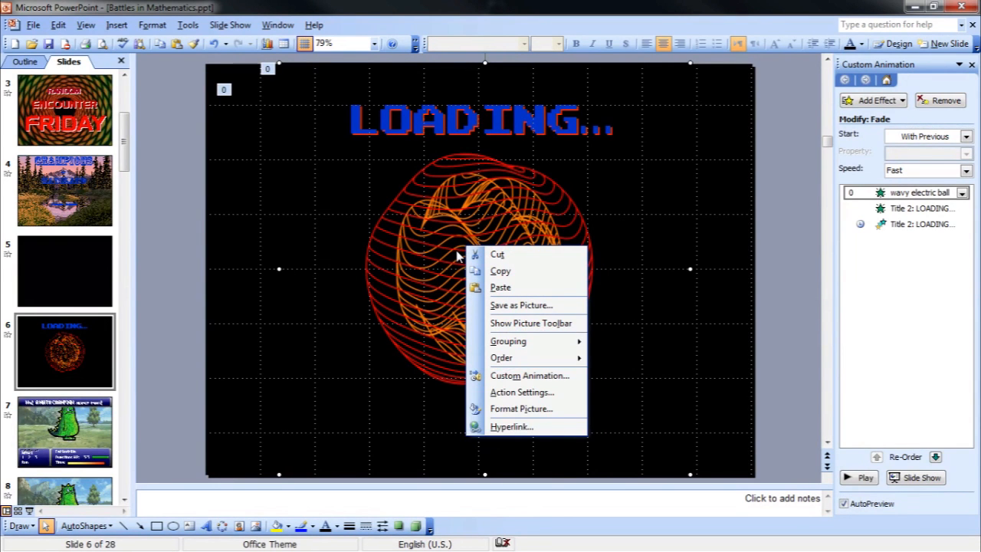
mouse_move(536, 358)
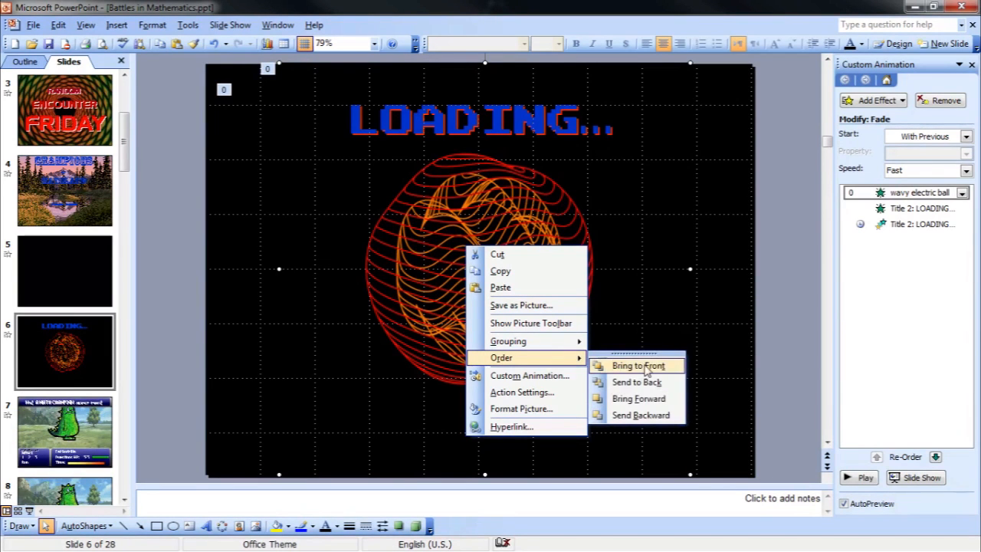
click(642, 399)
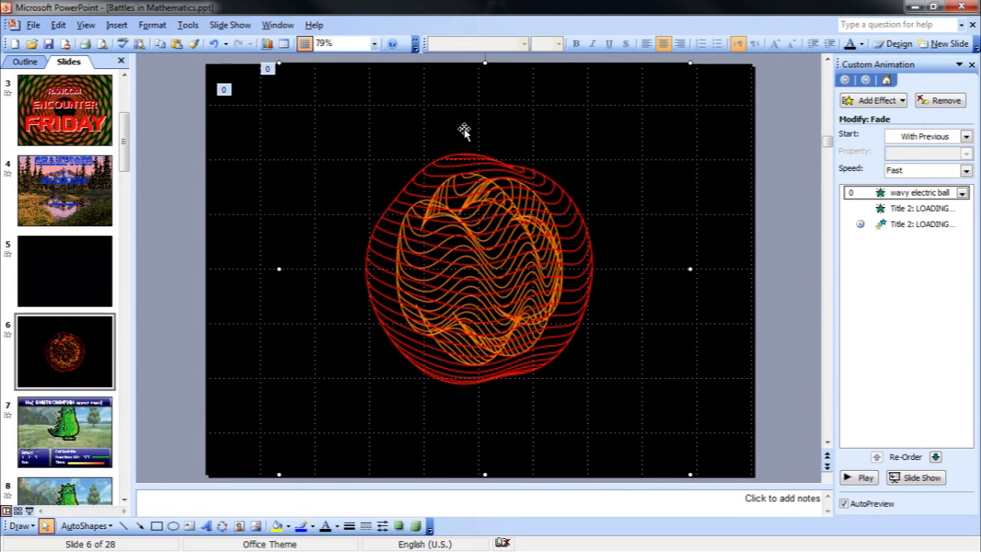
Send the wavy electric ball picture on slide 6 to the back, behind the LOADING... title.
right_click(478, 265)
mouse_move(565, 375)
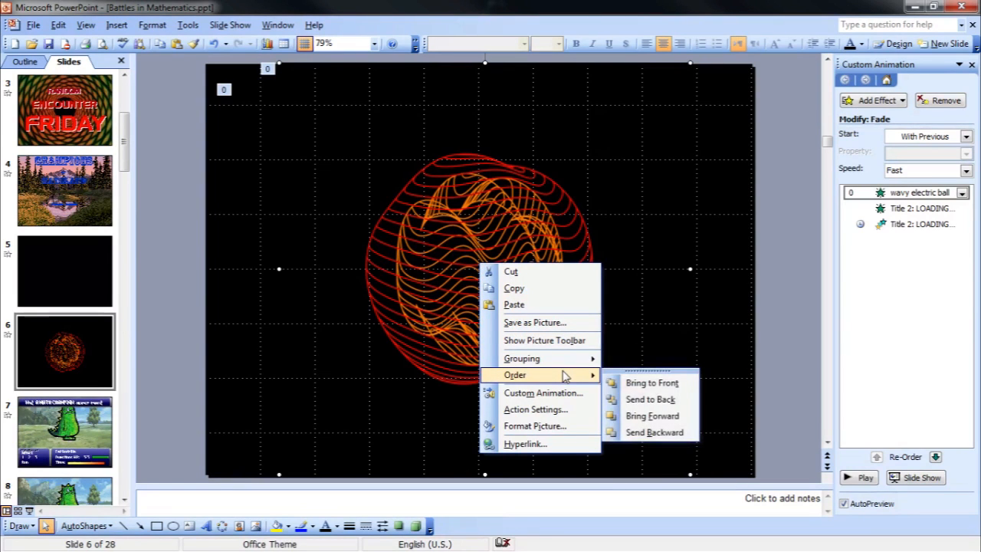
click(623, 400)
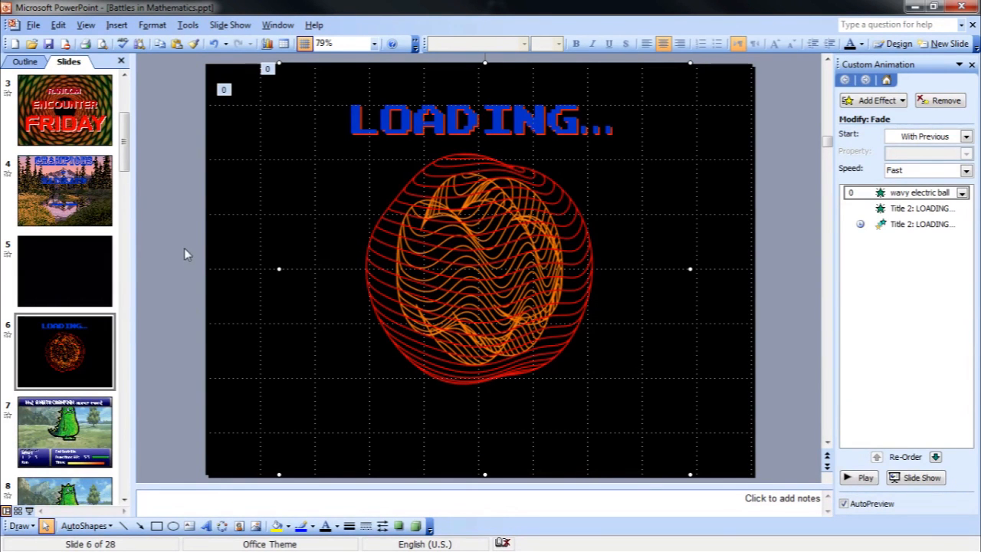
Go to slide 7 and select the command box holding Attack and Run.
click(66, 424)
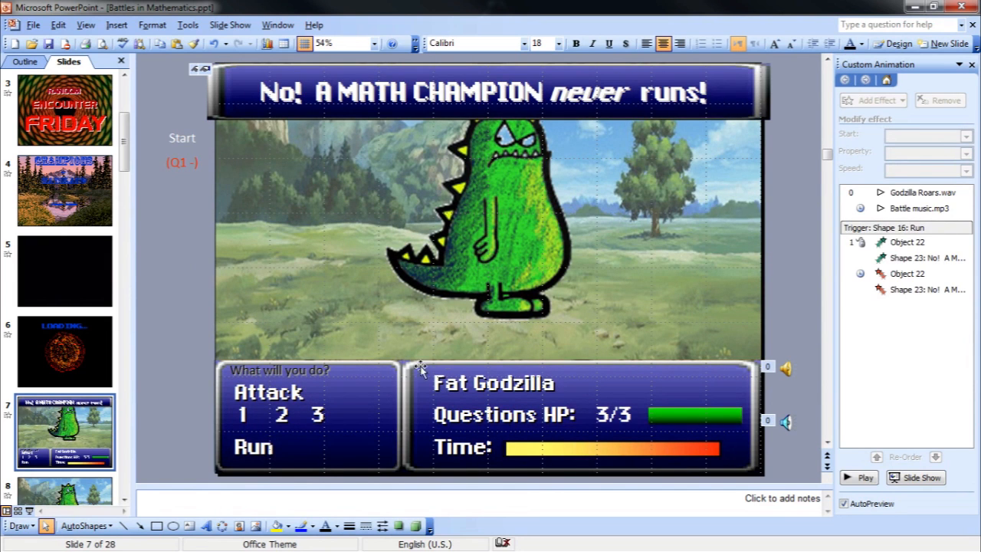
click(371, 374)
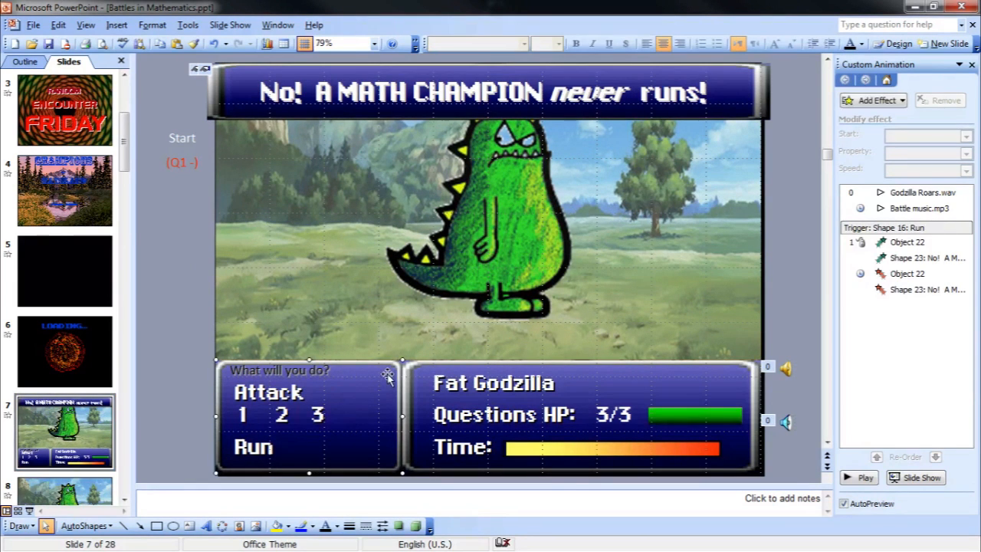
drag(371, 372, 367, 396)
click(300, 250)
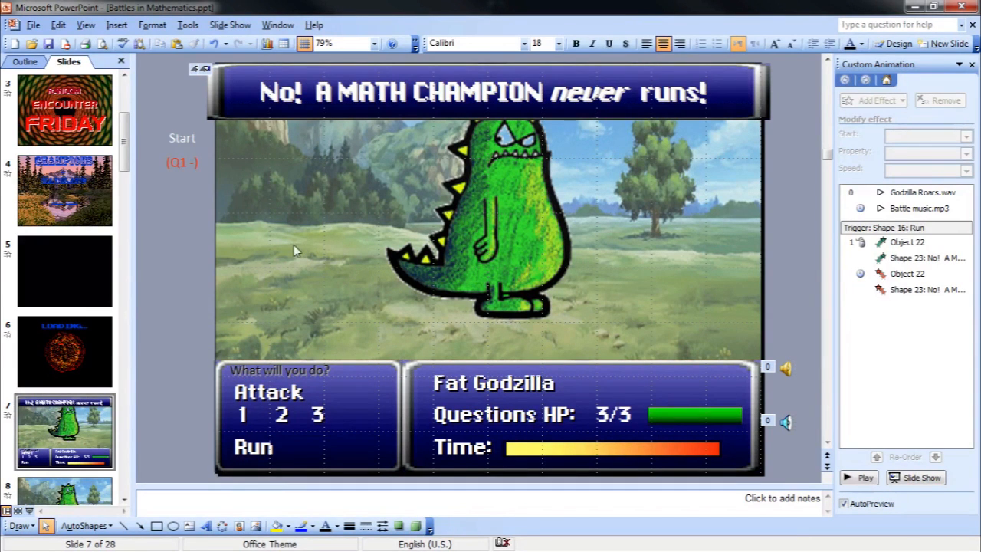
Fill slide 7's background with solid black in place of the landscape picture.
right_click(256, 237)
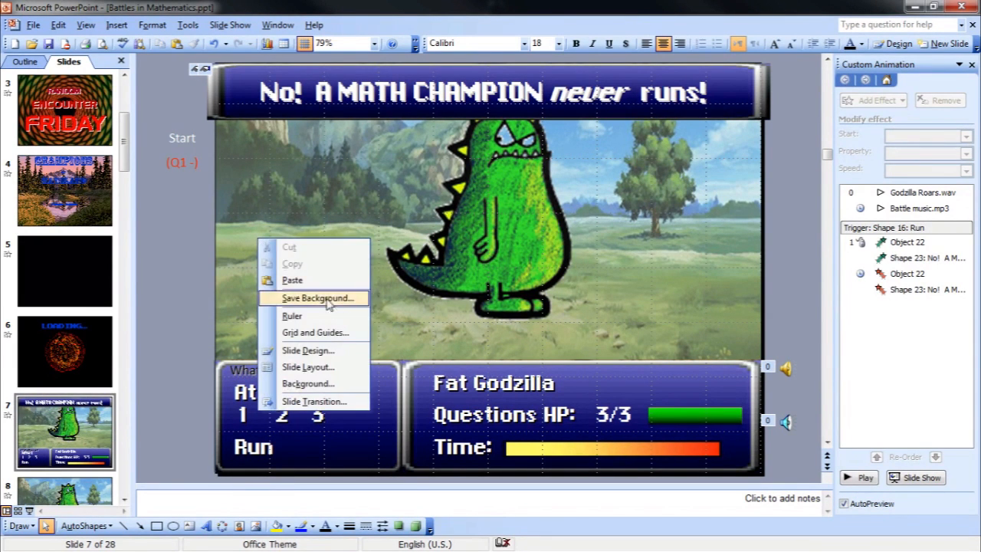
click(326, 383)
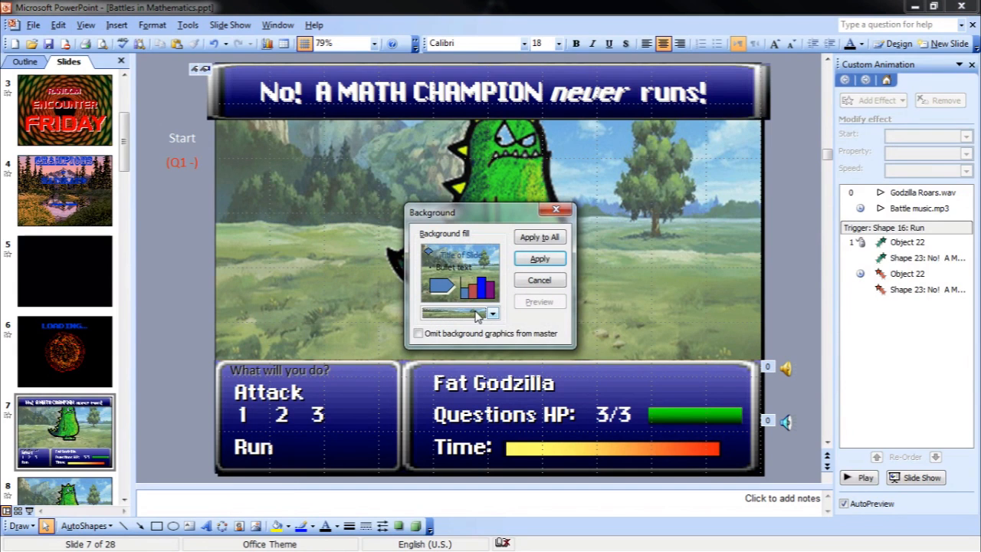
click(473, 315)
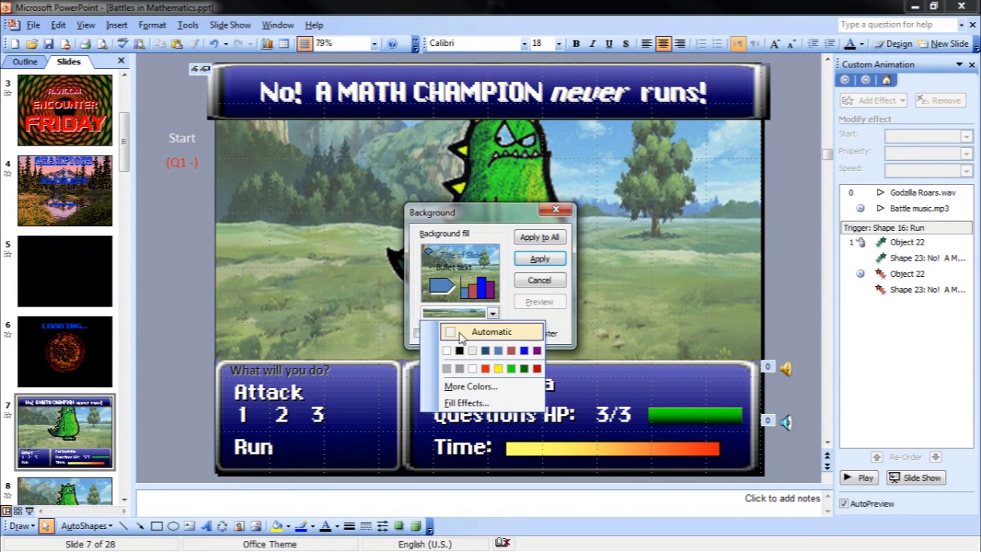
click(469, 344)
click(539, 259)
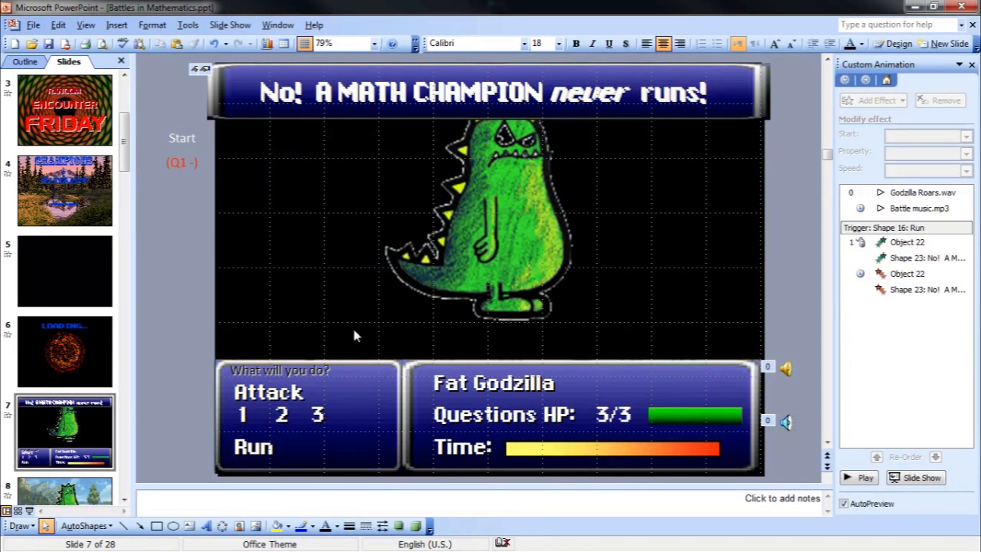
Set slide 7's background to the picture "Cityscape for big monster" from the Battle Backgrounds folder, applied to this slide only.
right_click(267, 283)
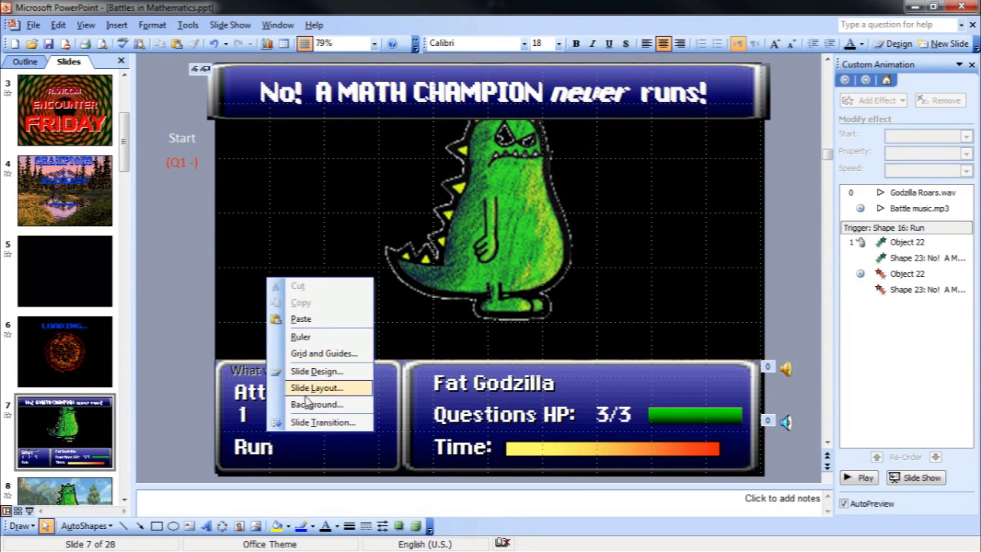
click(305, 405)
click(493, 313)
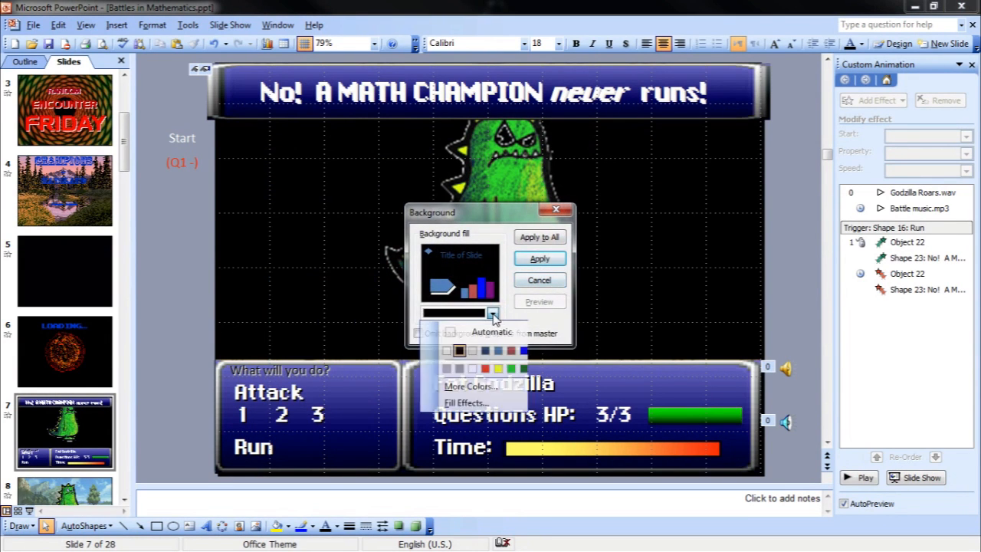
click(456, 403)
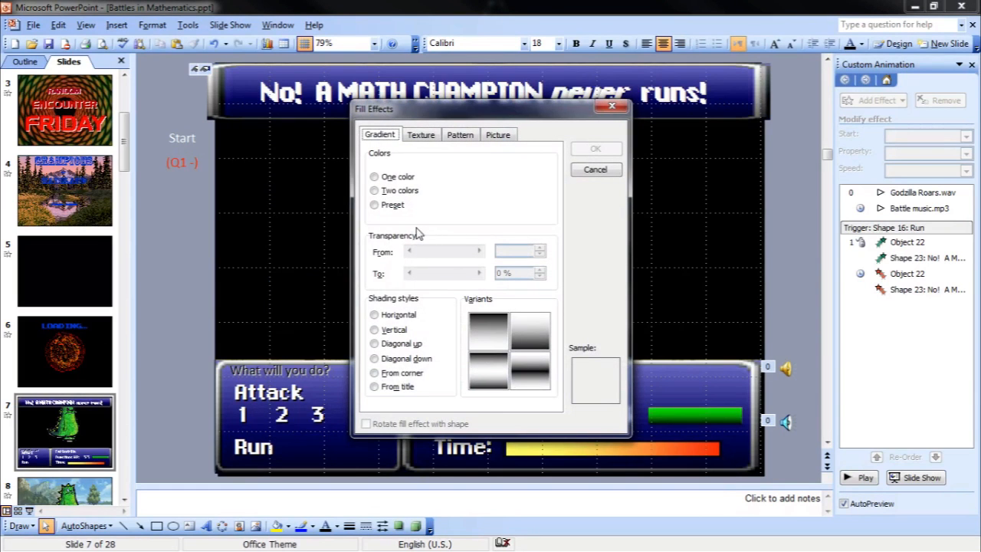
click(498, 135)
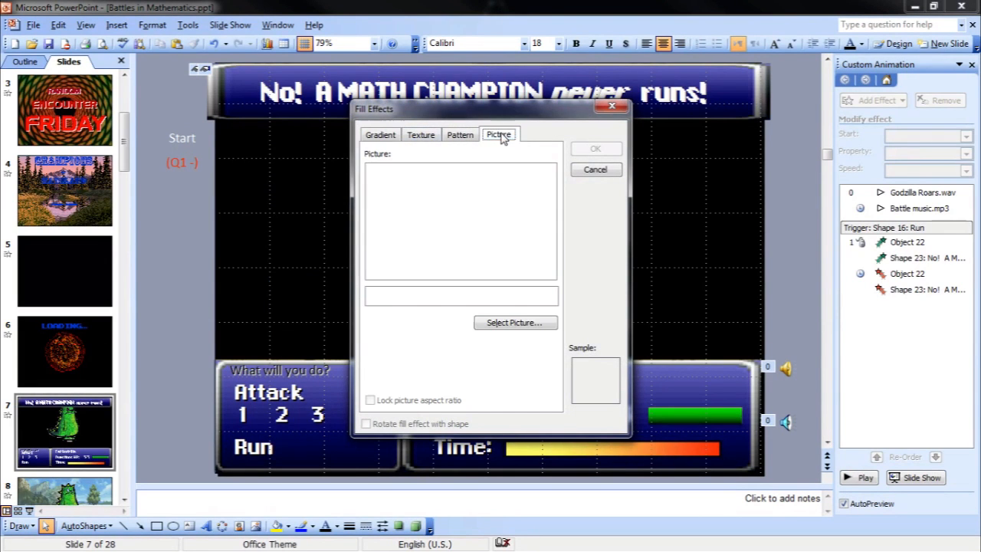
click(529, 323)
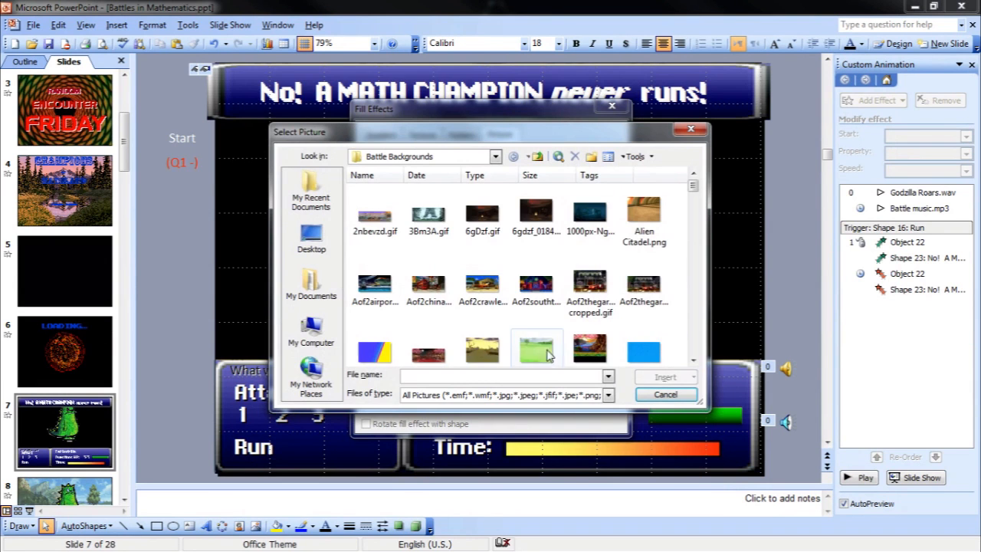
click(540, 350)
scroll(529, 322, down, 6)
click(488, 288)
click(663, 377)
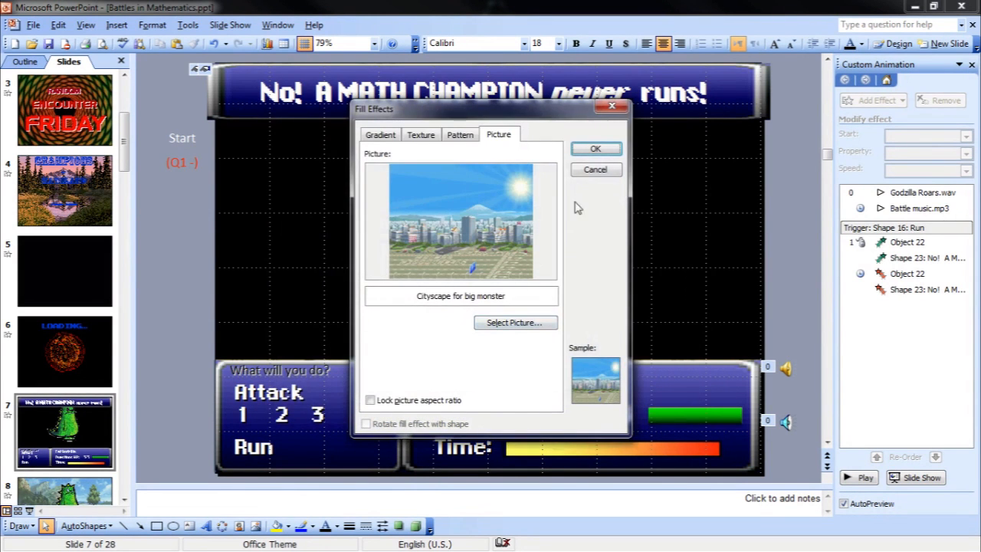
click(590, 149)
click(539, 260)
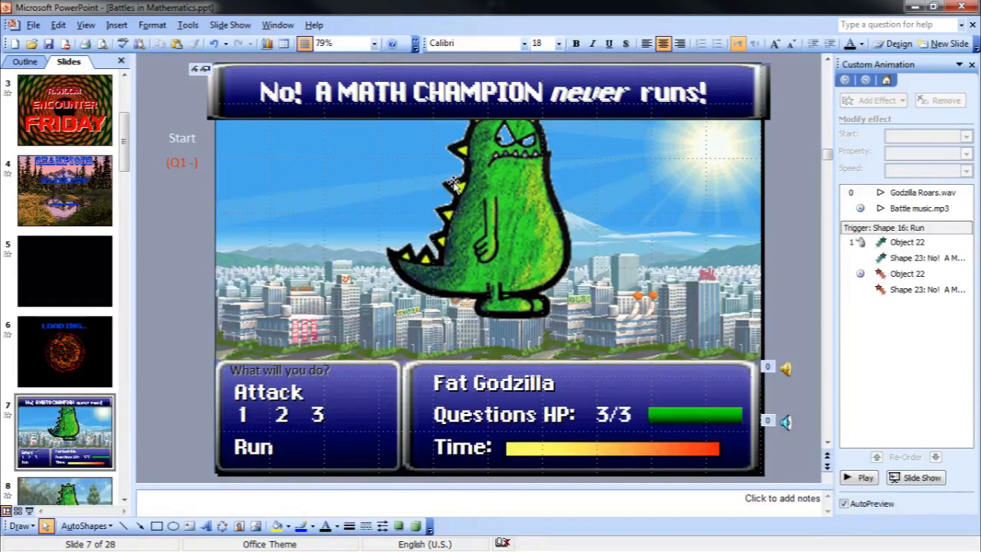
Move the Godzilla picture on slide 7 down and slightly left so its feet overlap the Fat Godzilla status box.
click(502, 210)
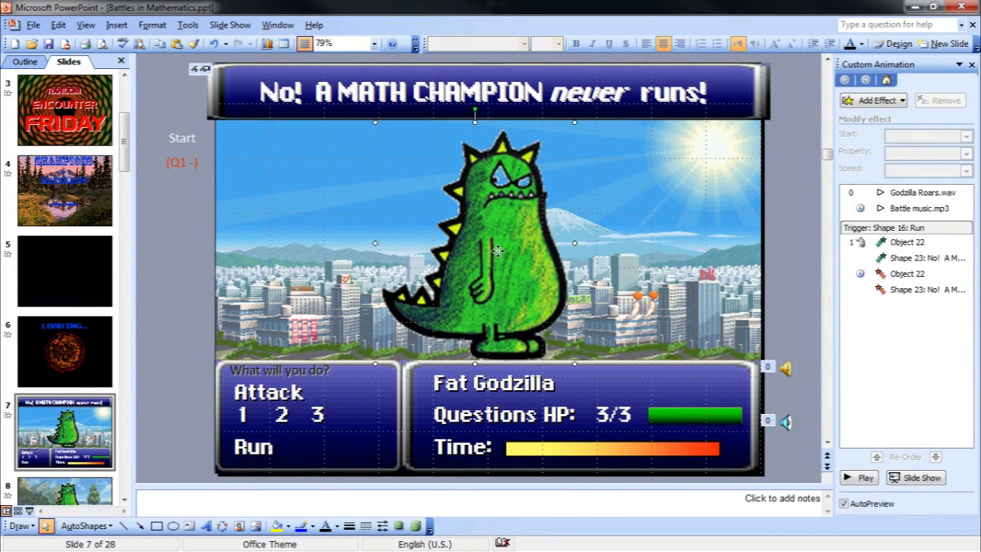
key(Left)
key(Left)
key(Left)
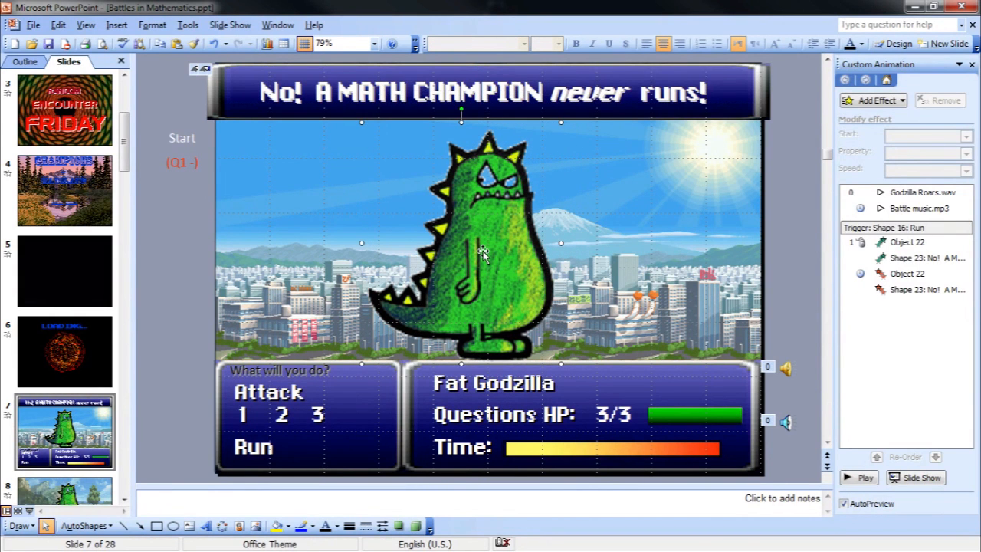
drag(495, 253, 481, 281)
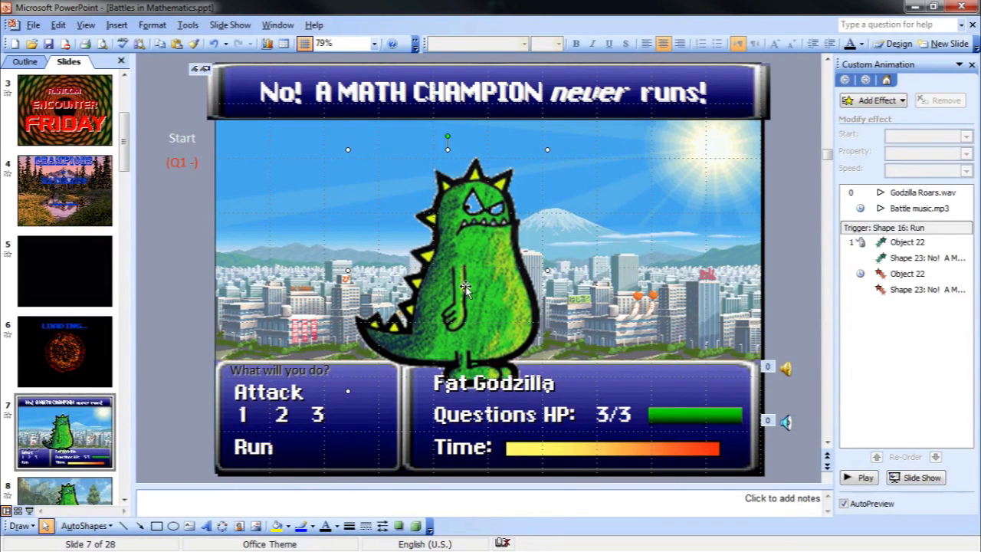
drag(479, 279, 489, 299)
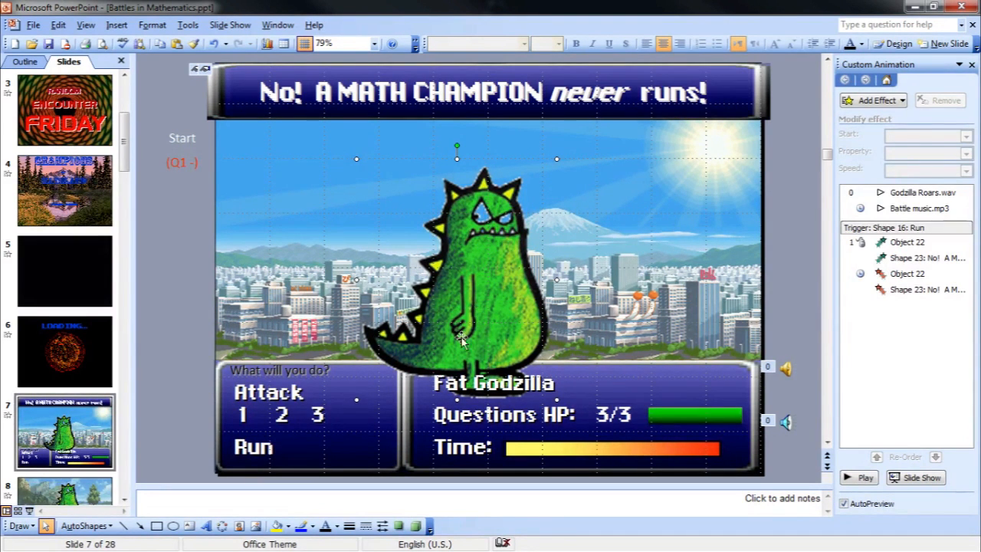
click(640, 364)
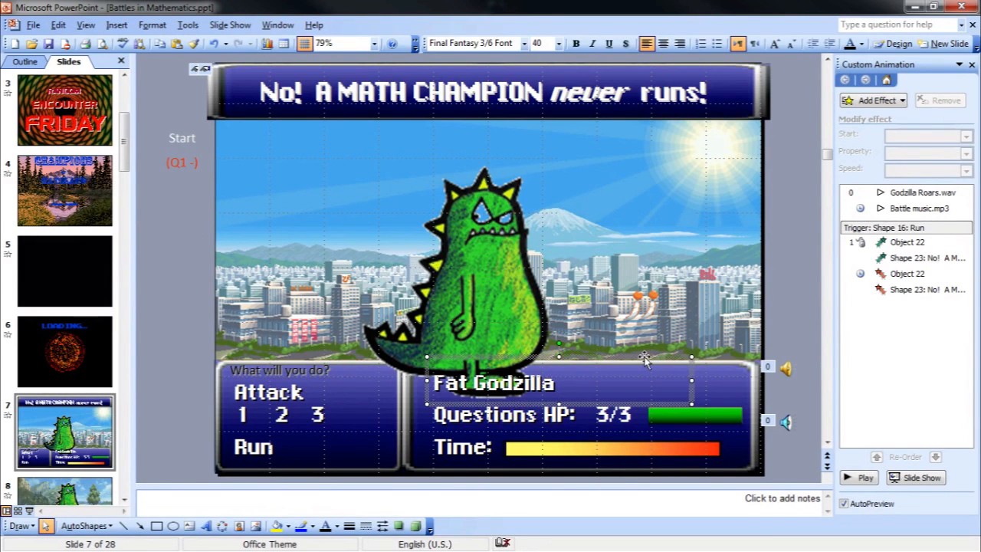
click(703, 383)
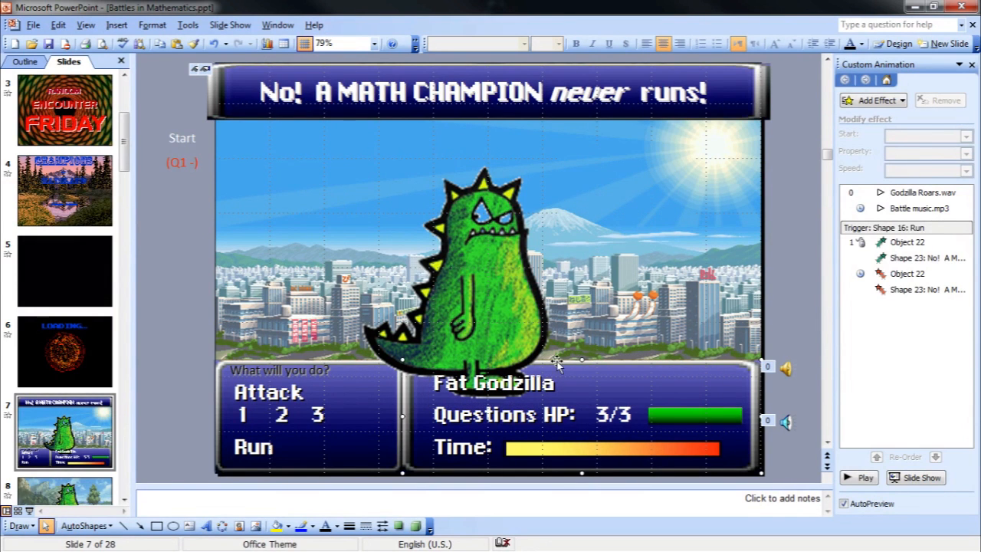
Move the Godzilla picture back up and send it to the back, behind slide 7's command and status boxes.
drag(489, 285, 502, 239)
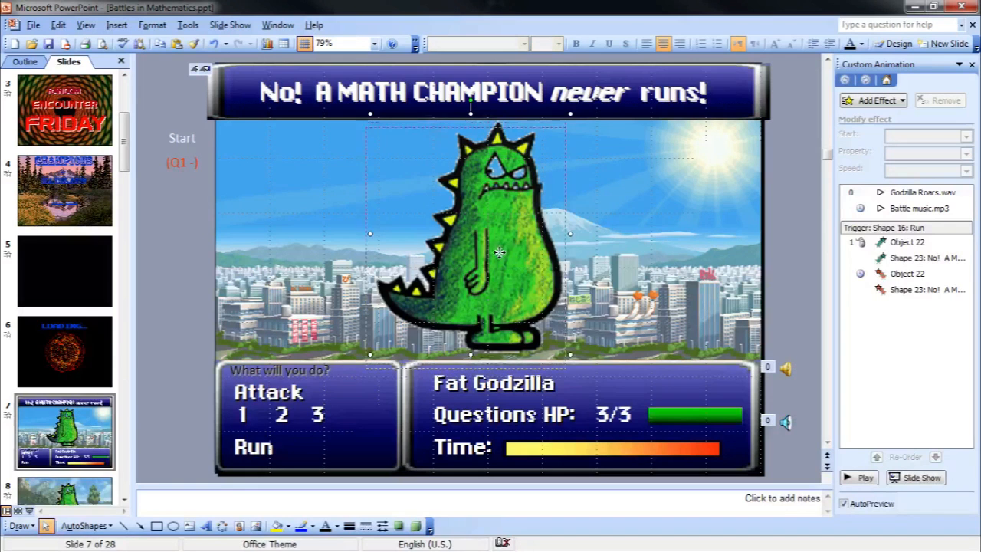
drag(503, 243, 499, 254)
right_click(500, 254)
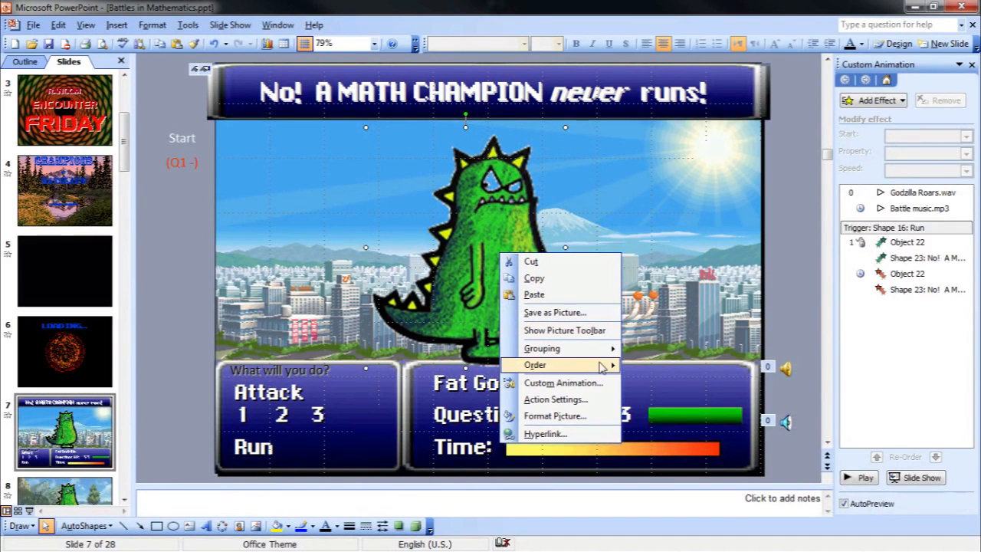
mouse_move(540, 364)
click(651, 386)
drag(475, 198, 479, 245)
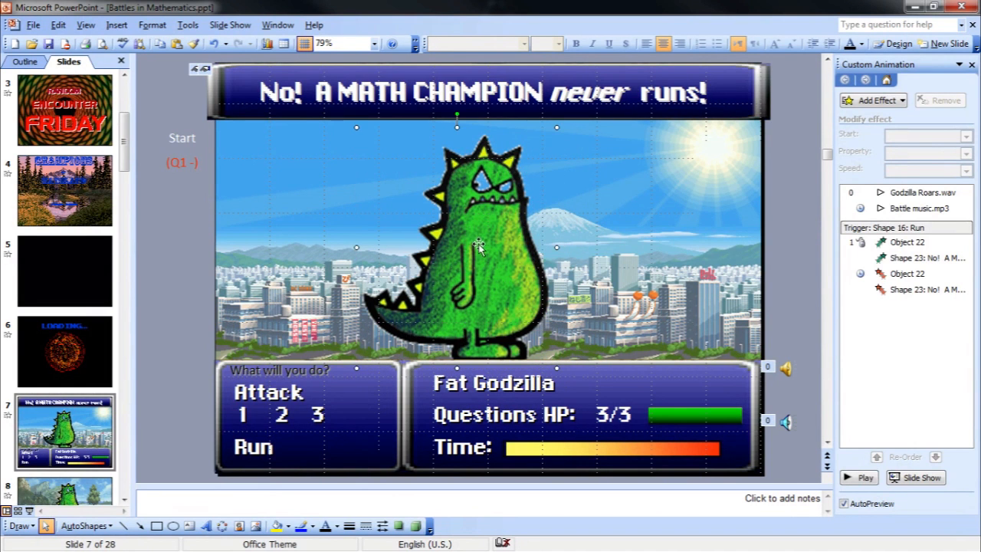
Undo the Godzilla picture's moves and stacking change and the background changes on slide 7.
key(ctrl+z)
key(ctrl+z)
key(ctrl+z)
key(ctrl+z)
key(ctrl+z)
key(ctrl+z)
key(ctrl+z)
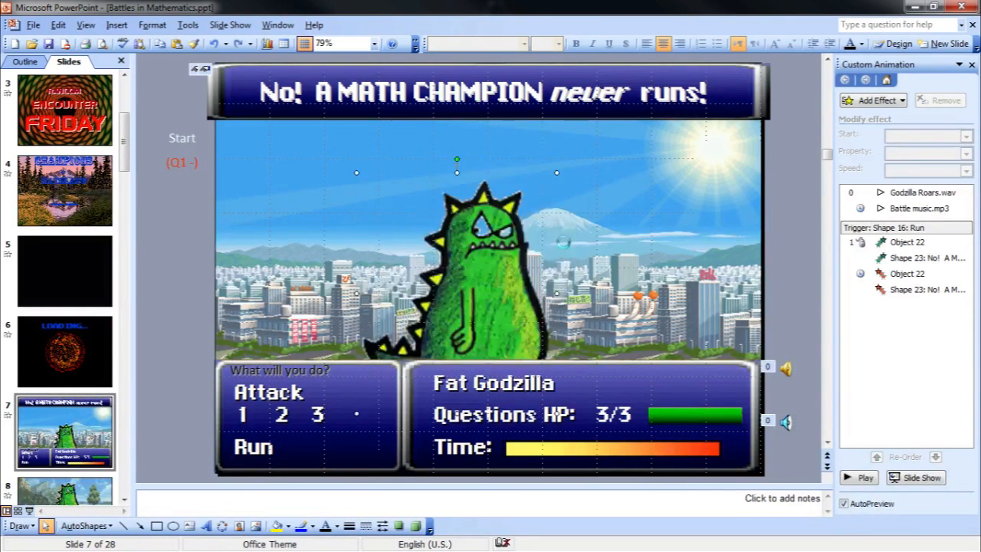
key(ctrl+z)
key(ctrl+z)
key(ctrl+z)
key(ctrl+z)
key(ctrl+z)
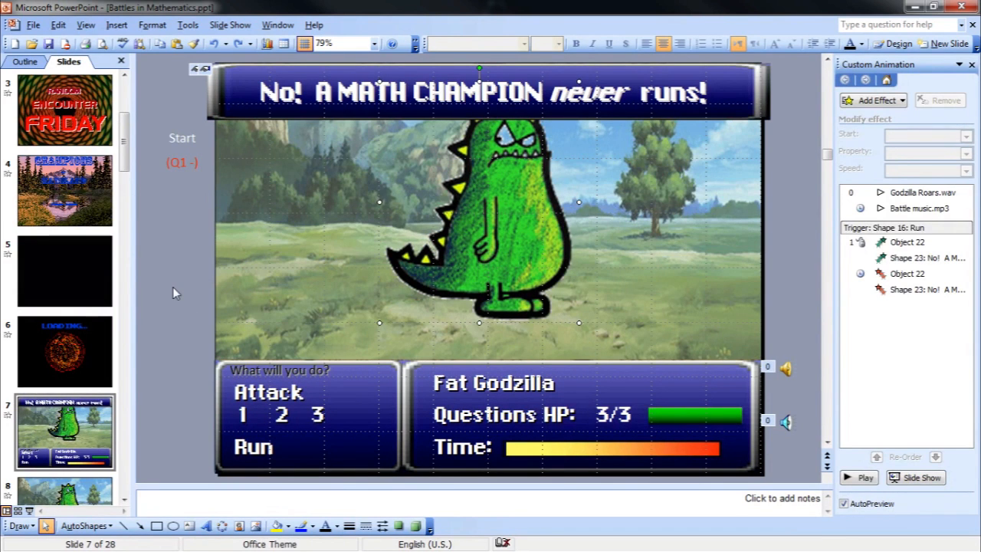
Select the number 1 under Attack in slide 7's command box to point out the first question.
click(172, 287)
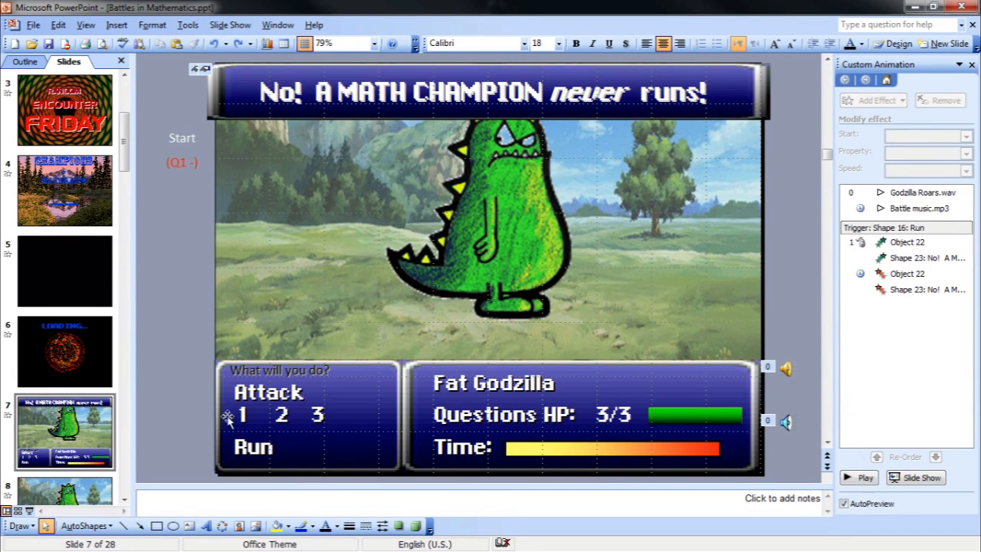
click(100, 422)
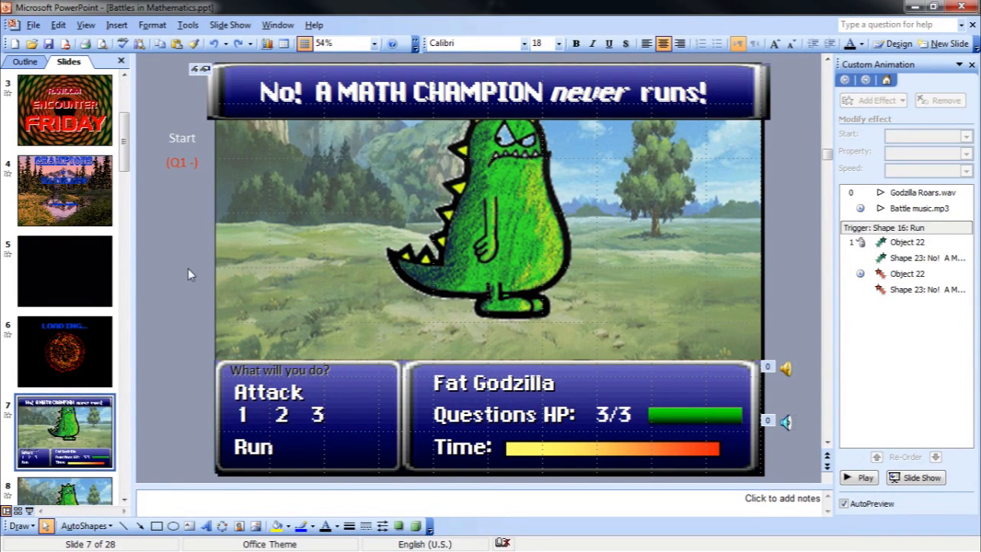
scroll(188, 269, down, 1)
scroll(158, 302, up, 1)
double_click(242, 414)
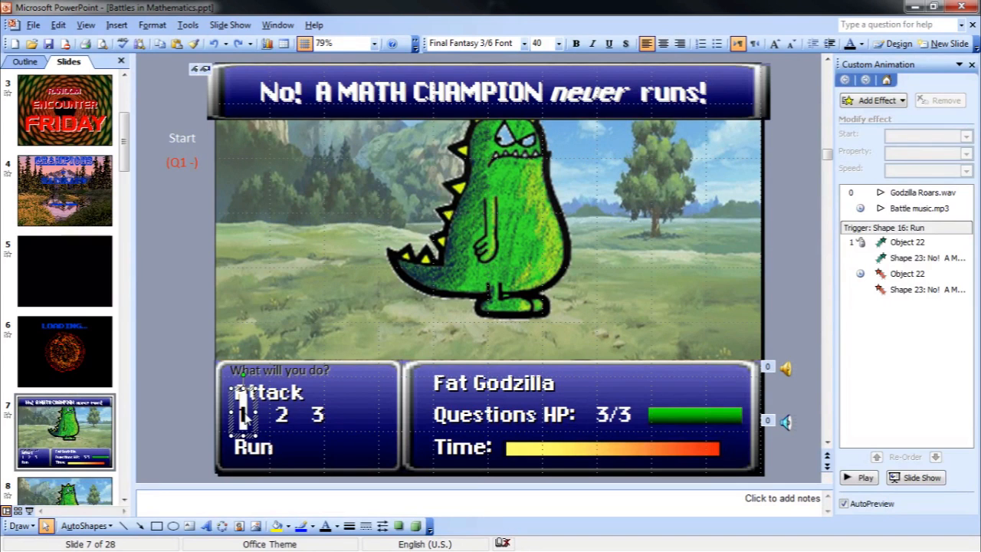
Go to slide 8, close the custom animation settings and reopen them from the Godzilla picture.
click(69, 490)
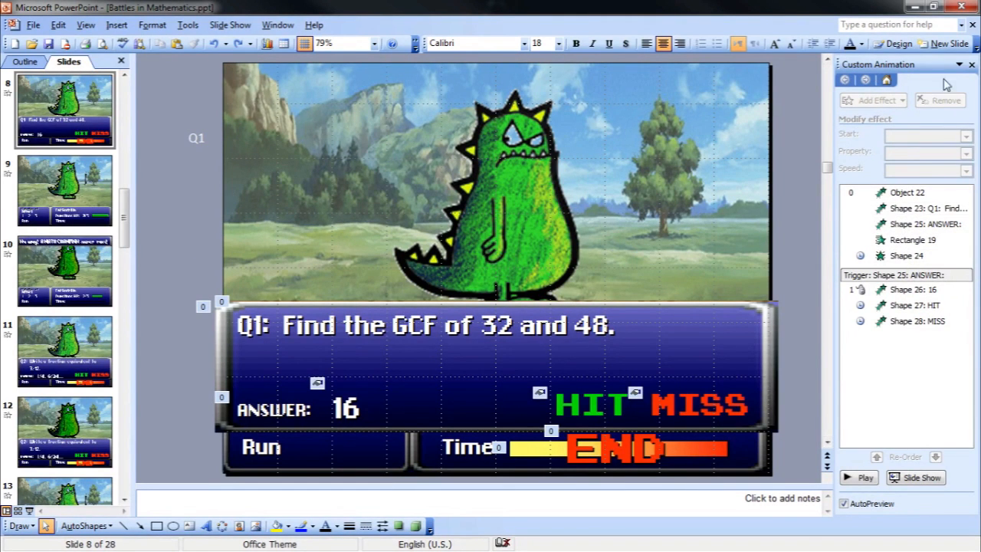
click(971, 64)
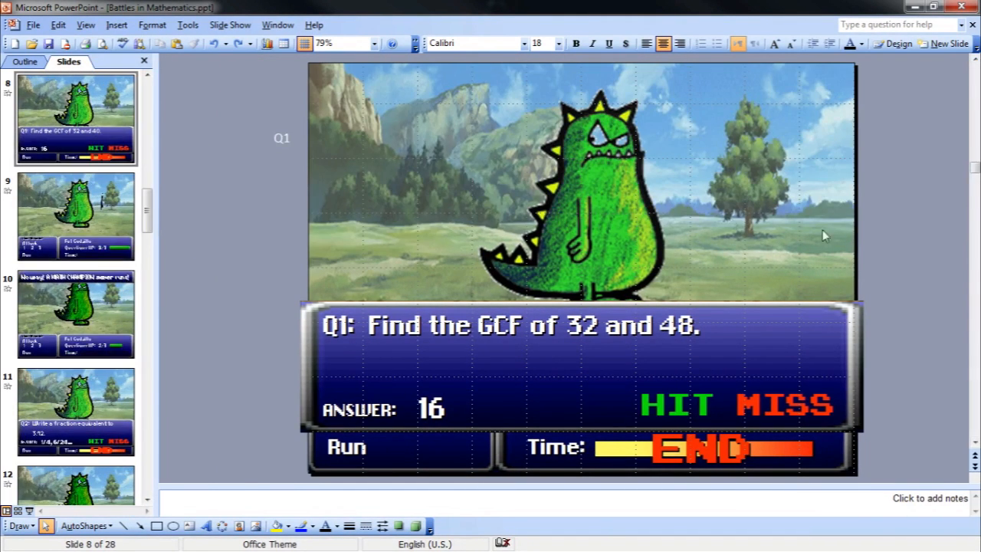
right_click(728, 177)
right_click(612, 200)
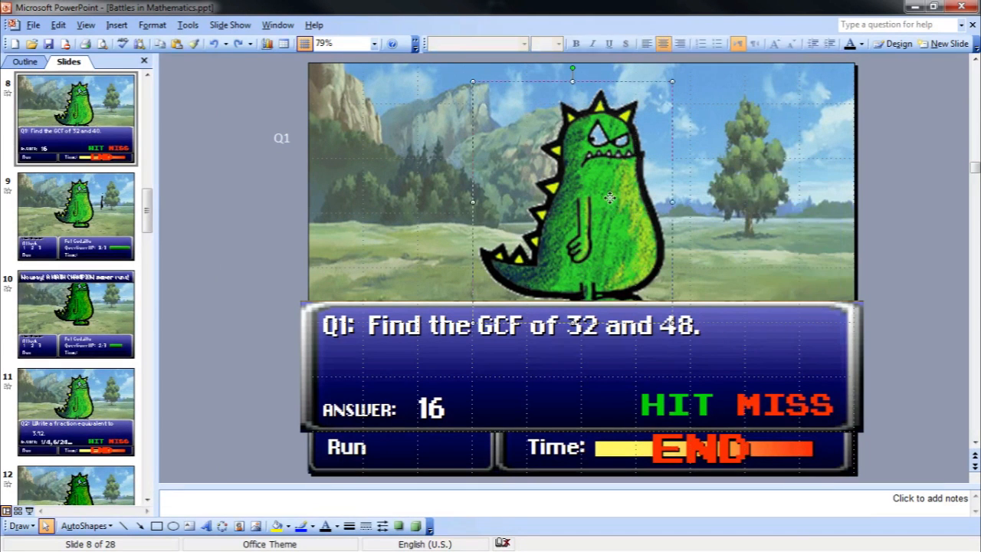
click(588, 199)
right_click(588, 198)
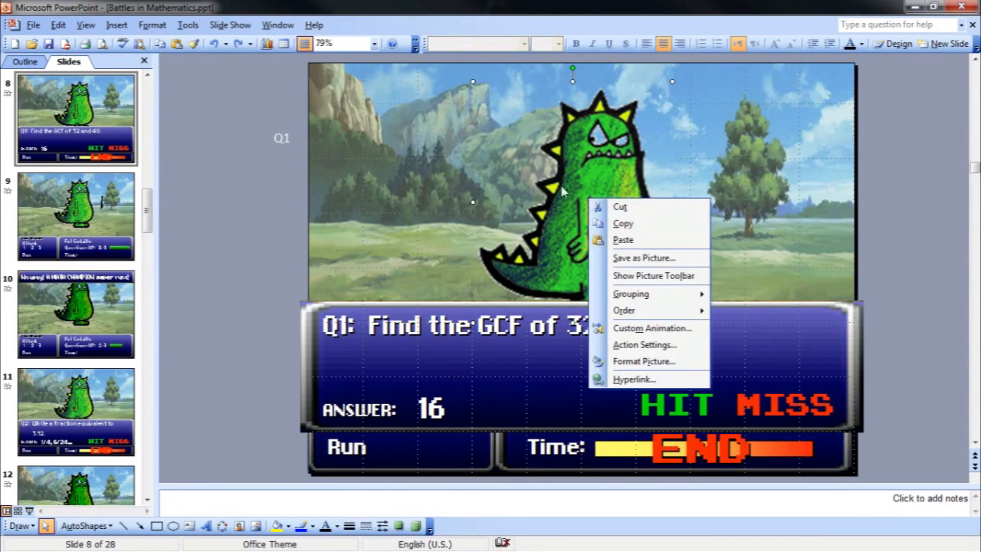
click(650, 328)
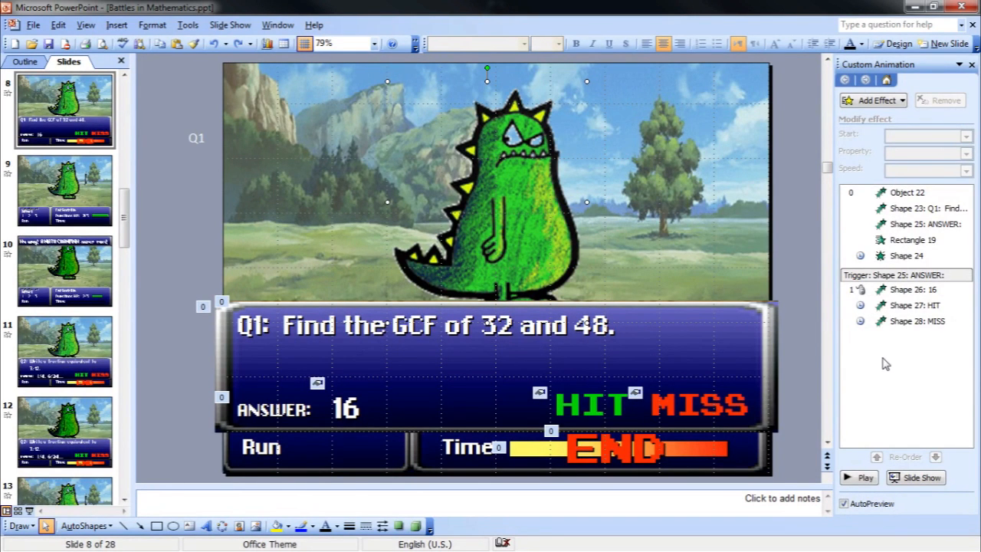
Review slide 8's entrance animations for the question box, question text, ANSWER label and timer bar.
click(894, 192)
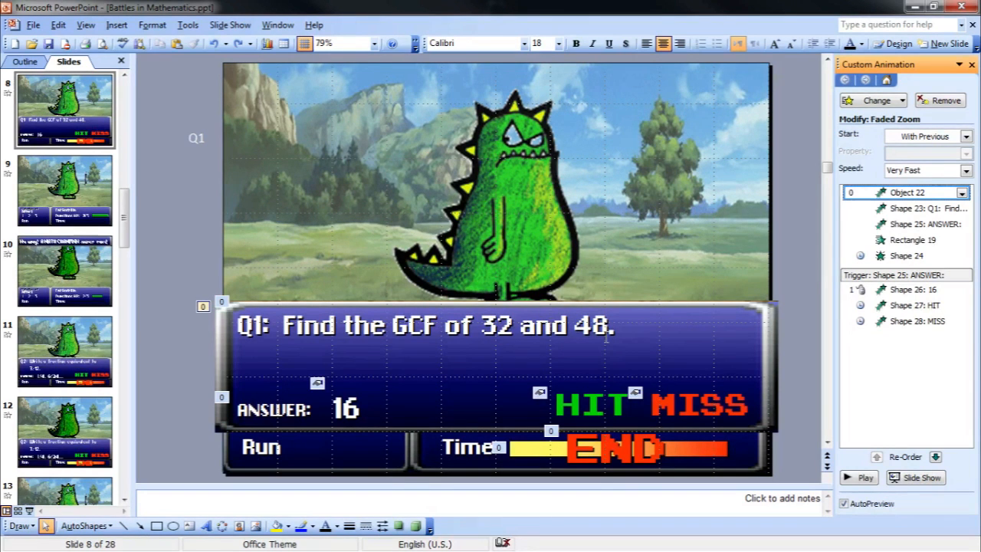
click(908, 213)
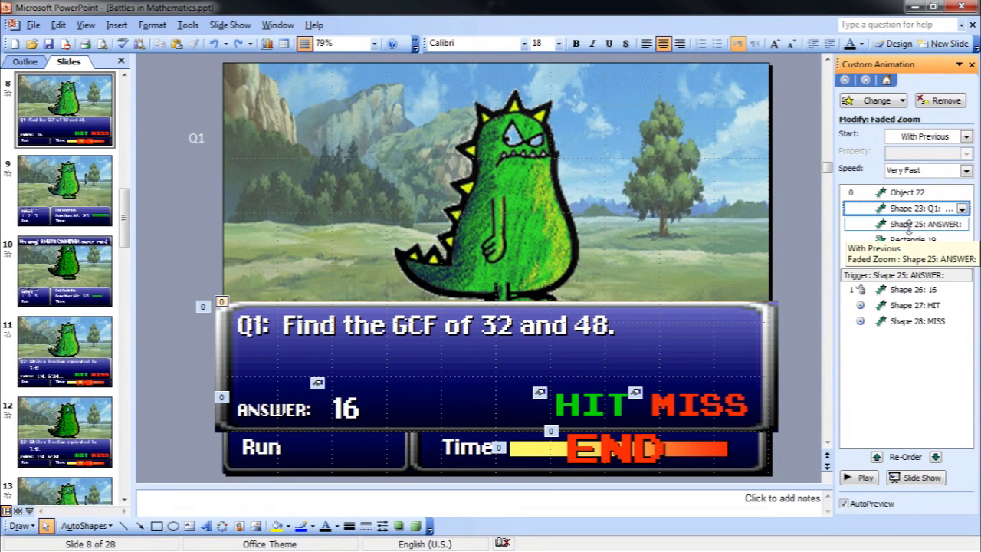
click(908, 224)
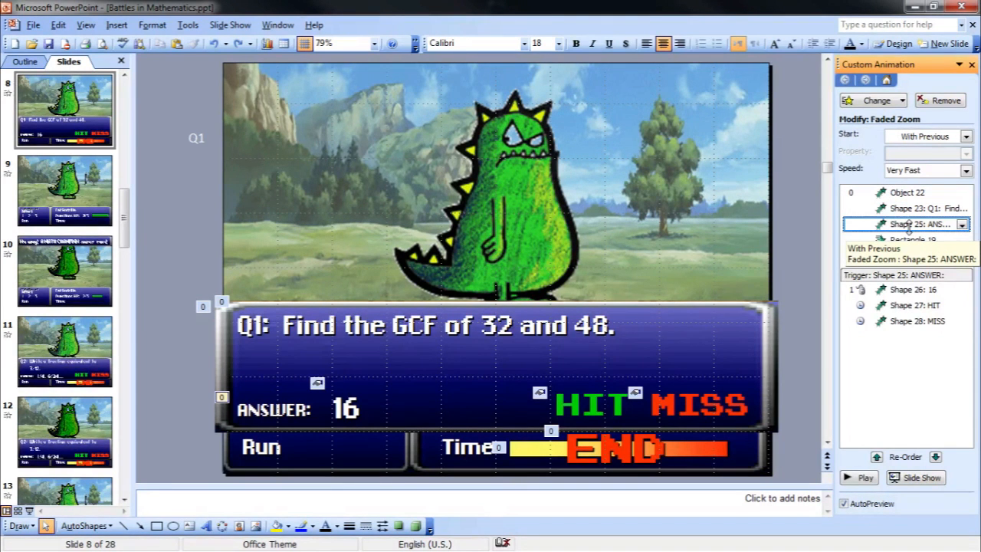
click(912, 241)
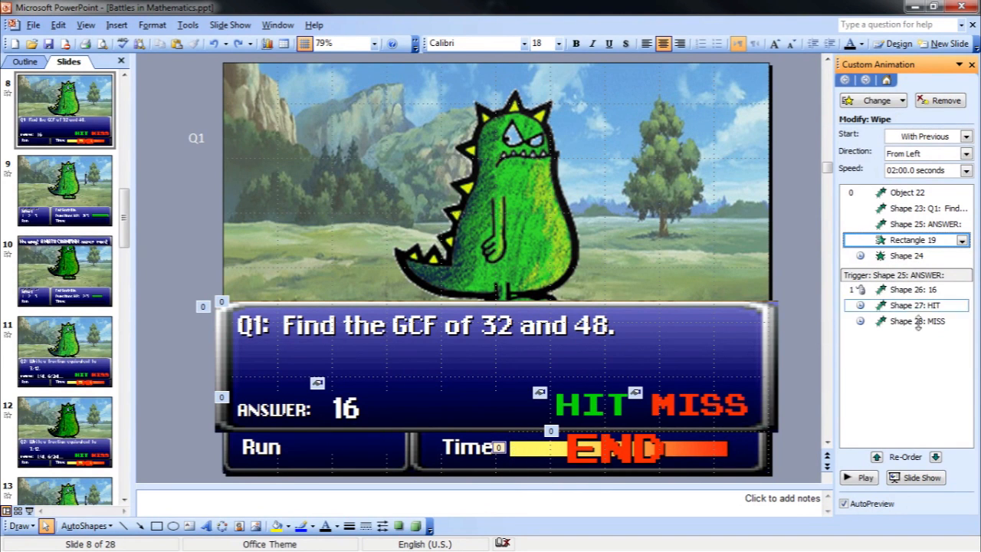
Try a Wipe animation speed of 3:00 for the timer bar (Rectangle 19) on slide 8.
right_click(915, 239)
click(872, 324)
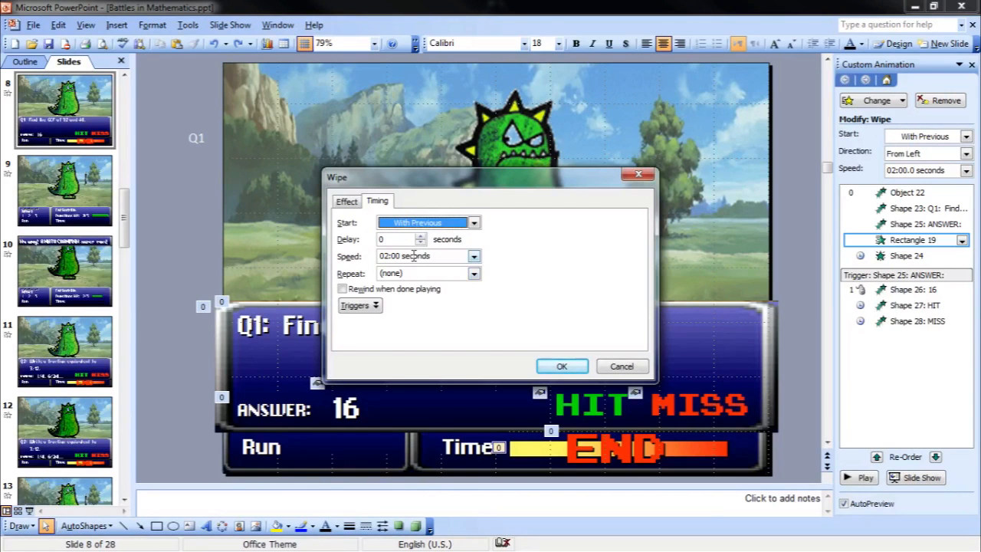
click(412, 256)
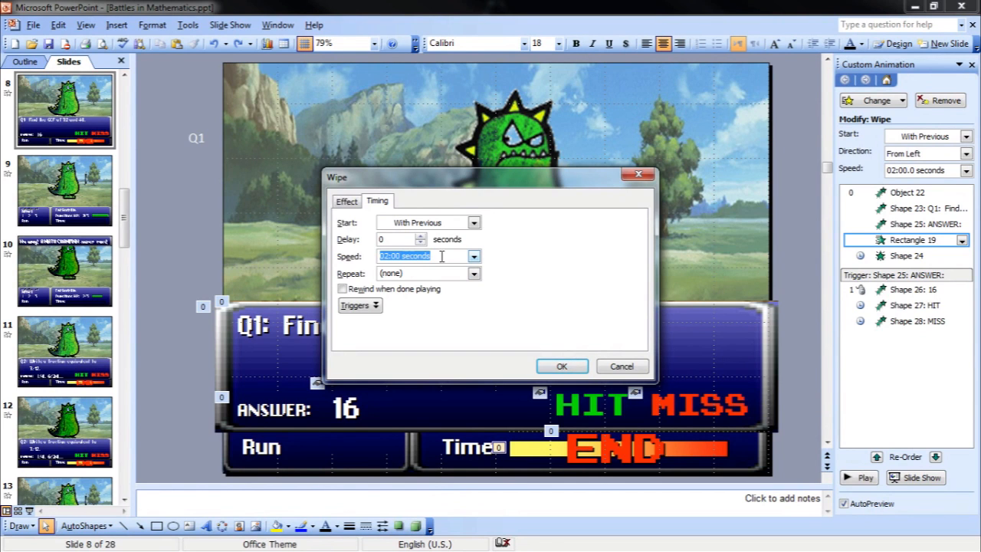
text(3:00)
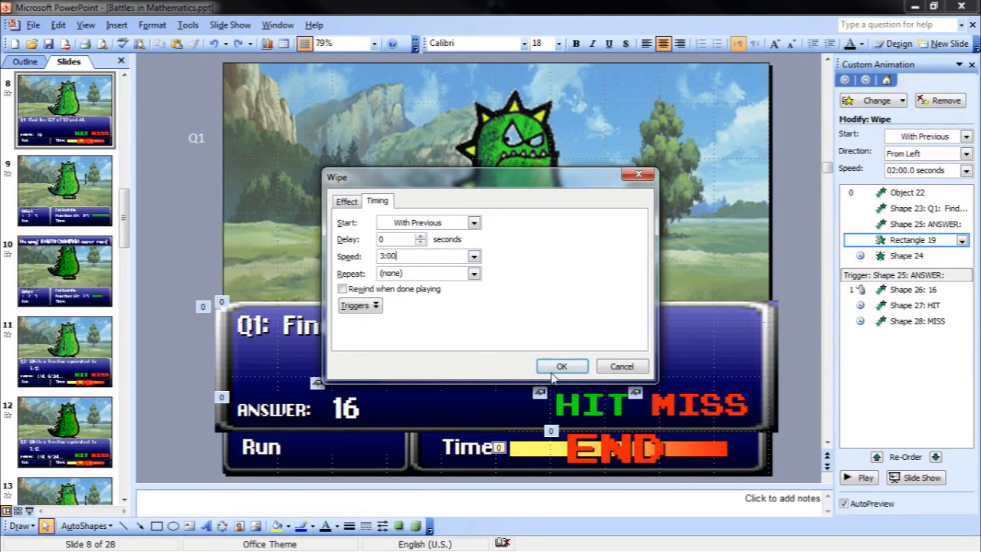
click(562, 365)
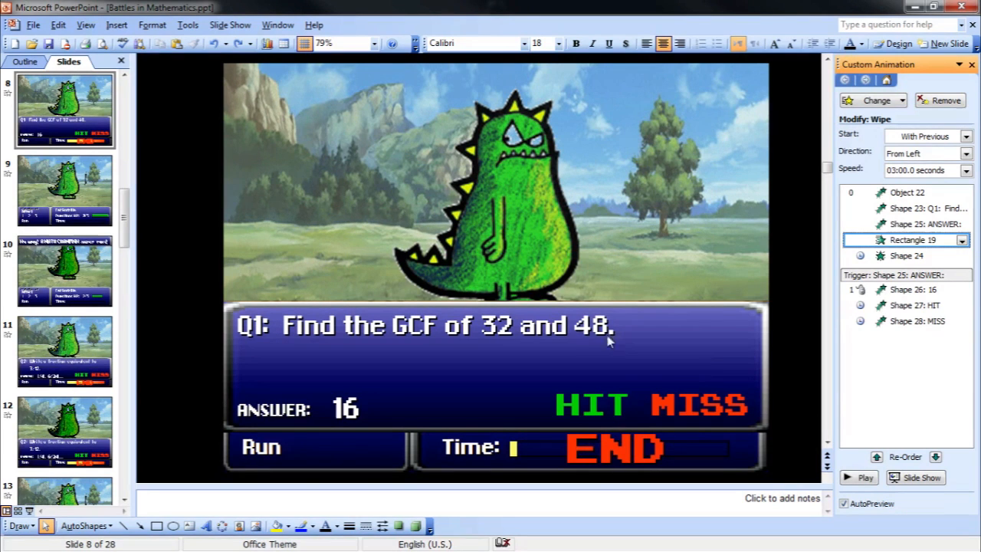
click(785, 300)
Try a Wipe animation speed of 30 seconds for slide 8's timer bar (Rectangle 19).
click(912, 240)
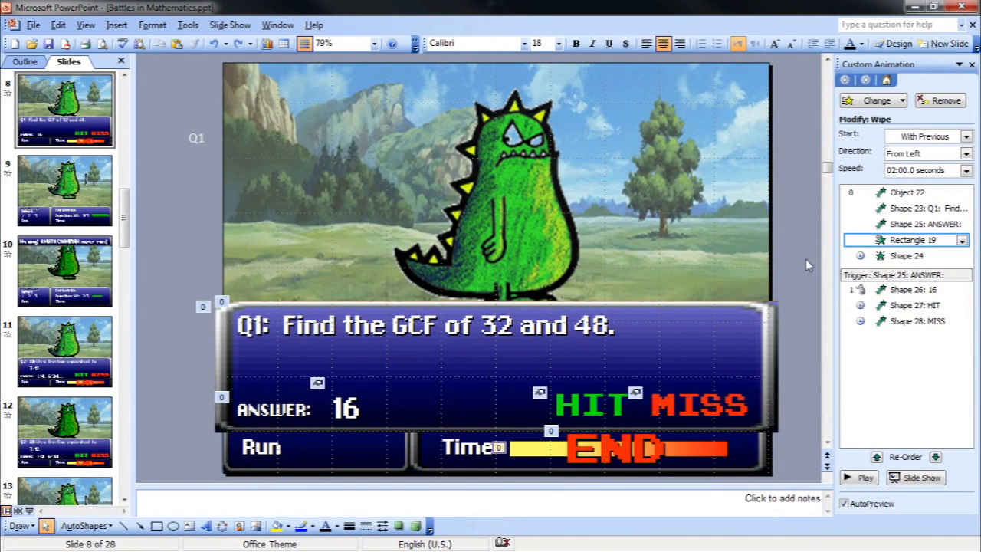
right_click(885, 243)
click(873, 324)
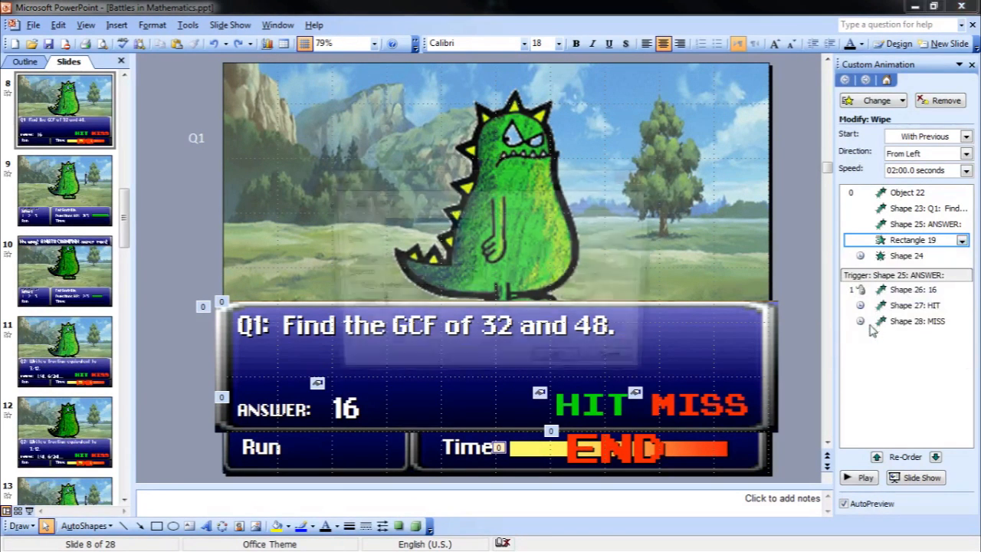
click(400, 255)
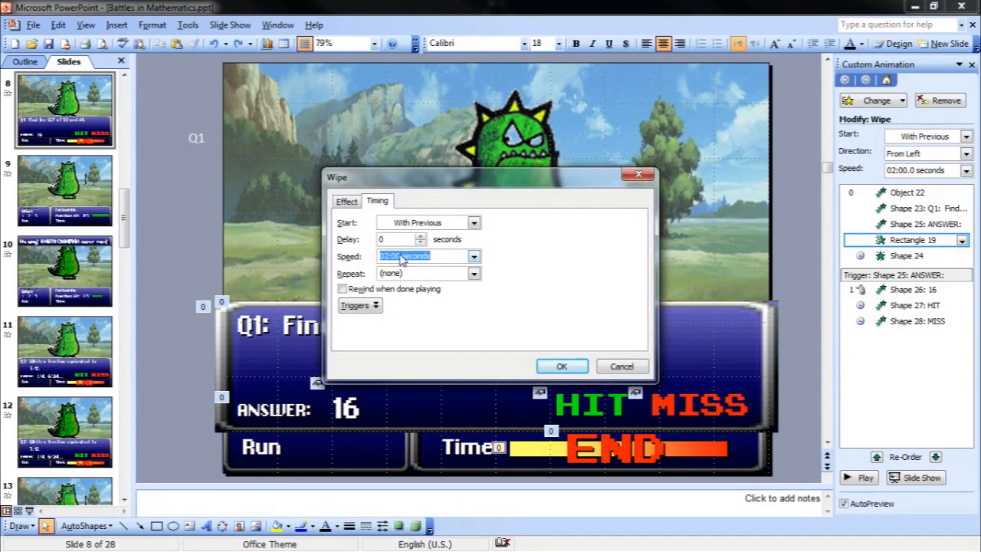
text(30)
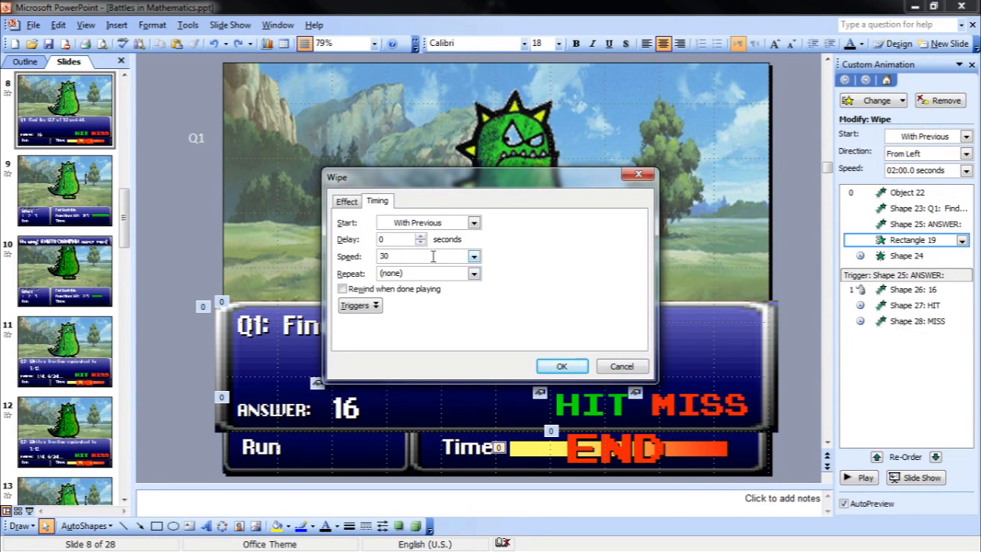
click(563, 366)
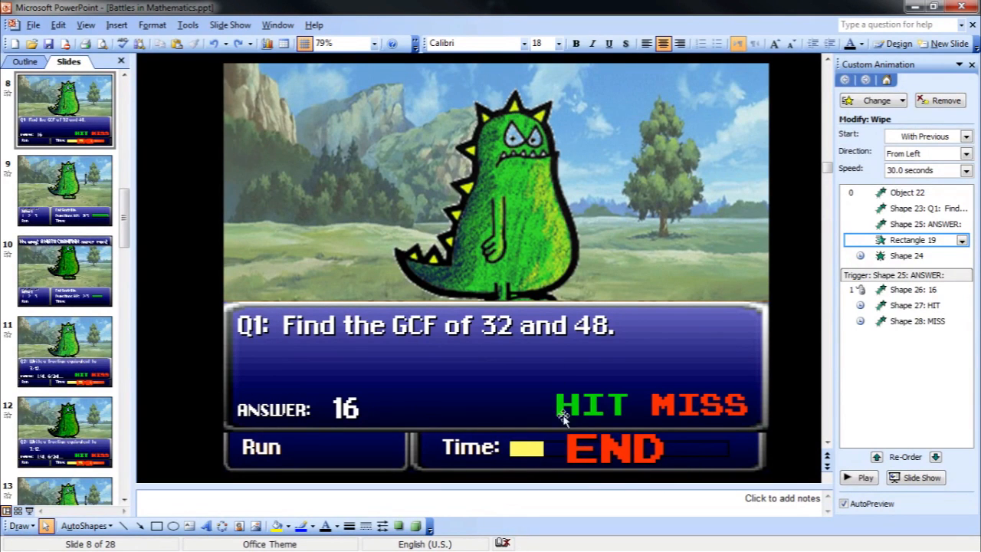
click(809, 362)
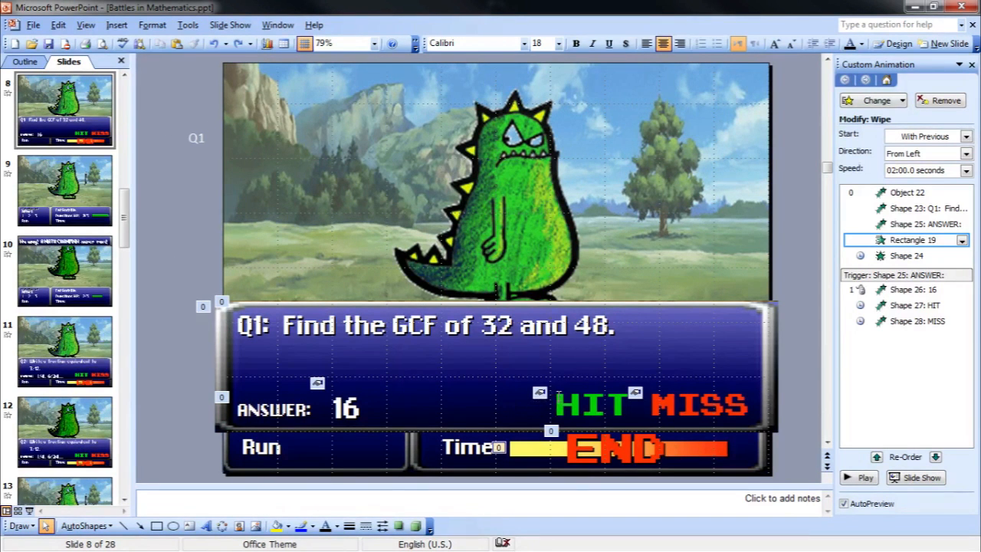
Inspect the hyperlink and click sound settings of slide 8's HIT text, leaving them unchanged.
click(559, 396)
right_click(561, 393)
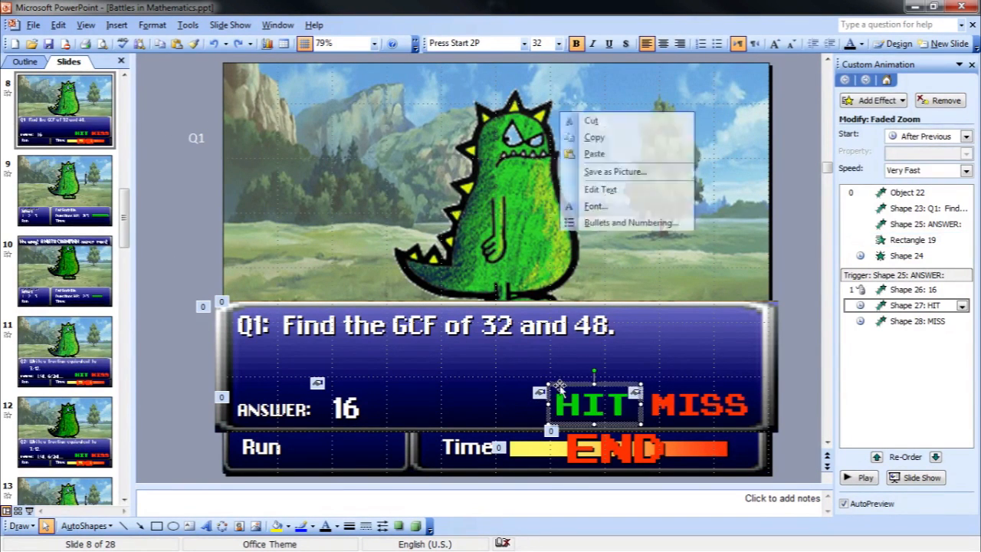
click(599, 328)
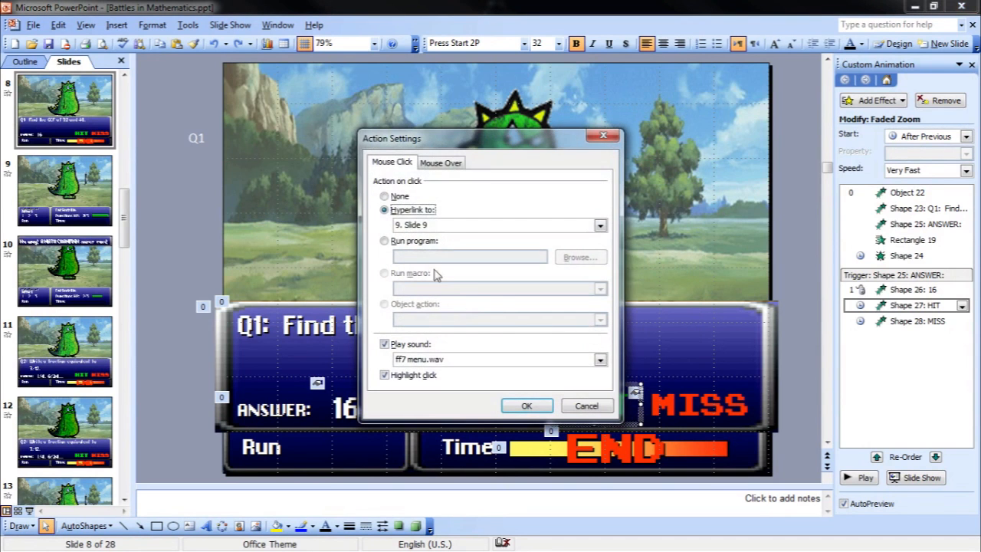
click(586, 405)
Inspect the hyperlink and click sound settings of slide 8's MISS text without changing them, and deselect it.
double_click(670, 402)
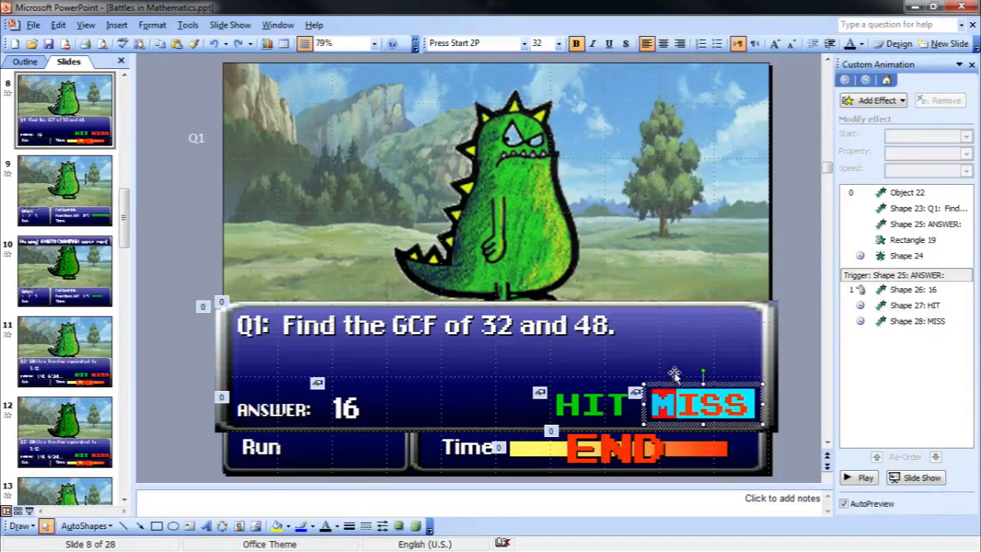
right_click(675, 385)
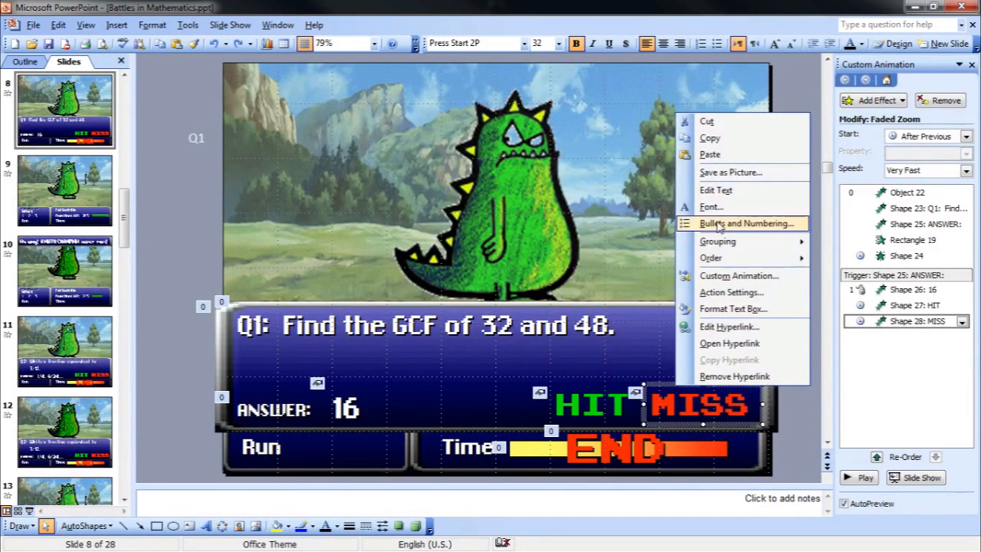
click(730, 326)
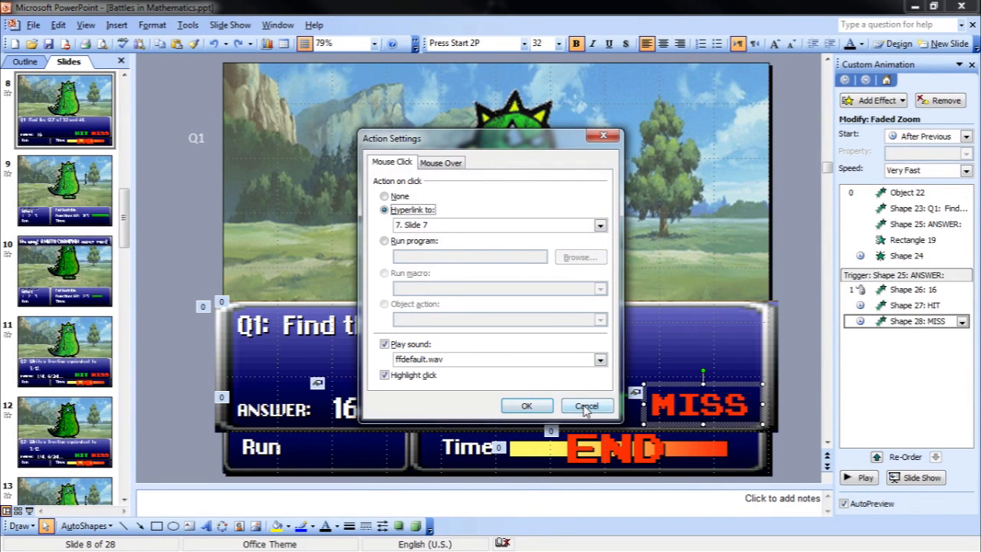
click(587, 407)
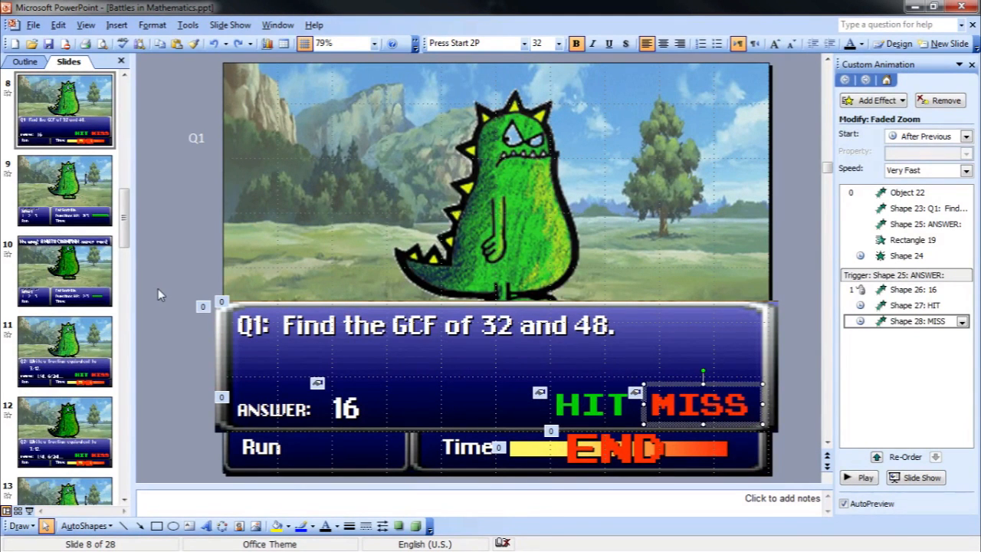
click(158, 288)
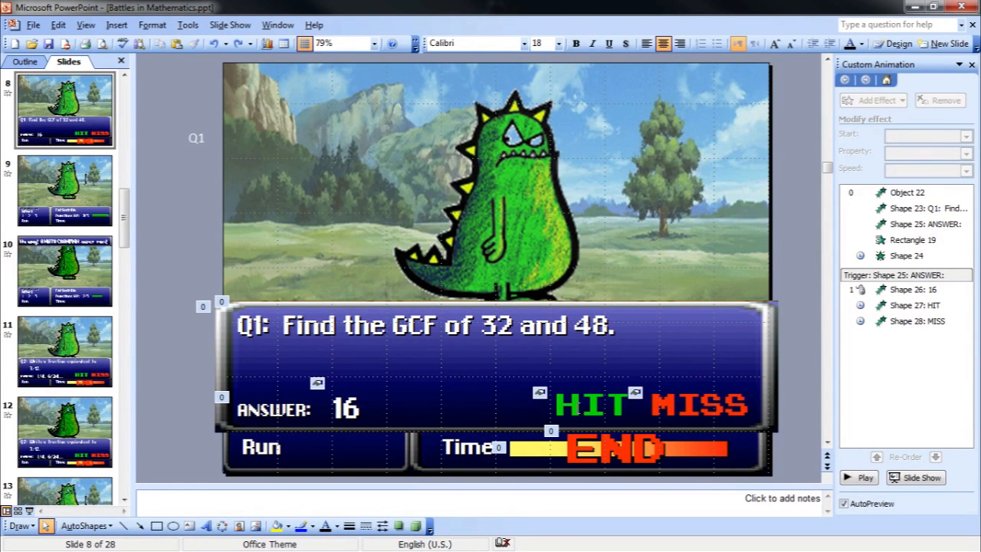
Go to slide 9 and examine the Media 17 sound's Play animation and its speaker object.
click(64, 188)
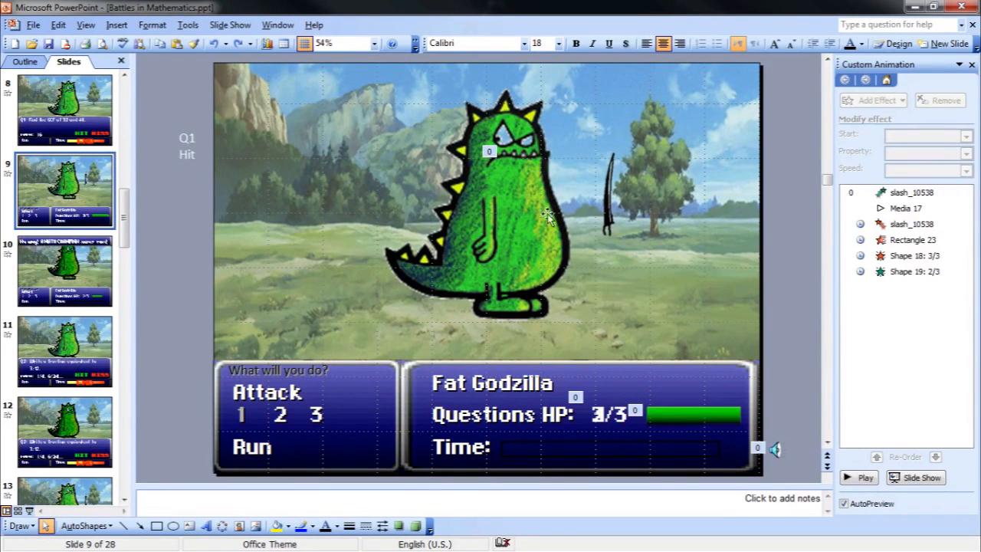
click(906, 208)
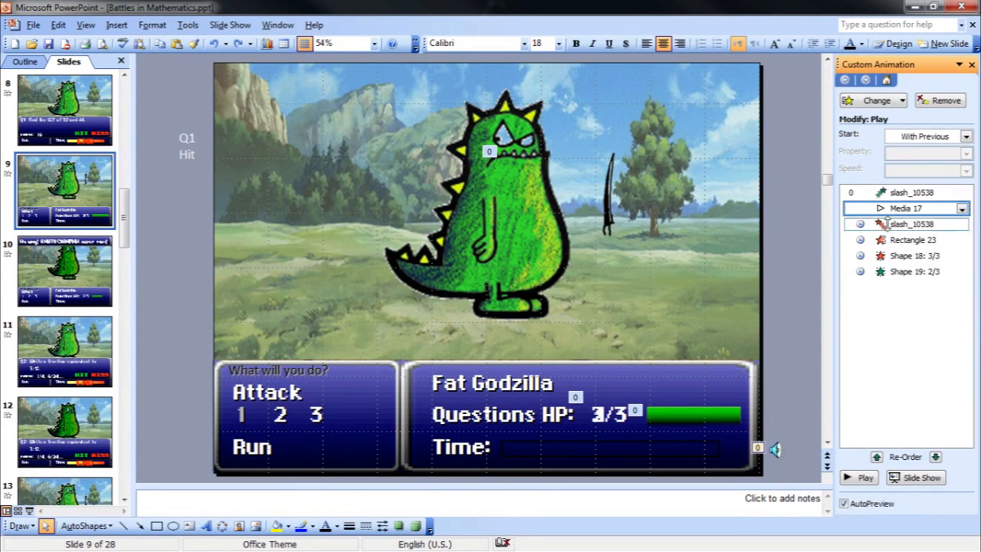
click(774, 450)
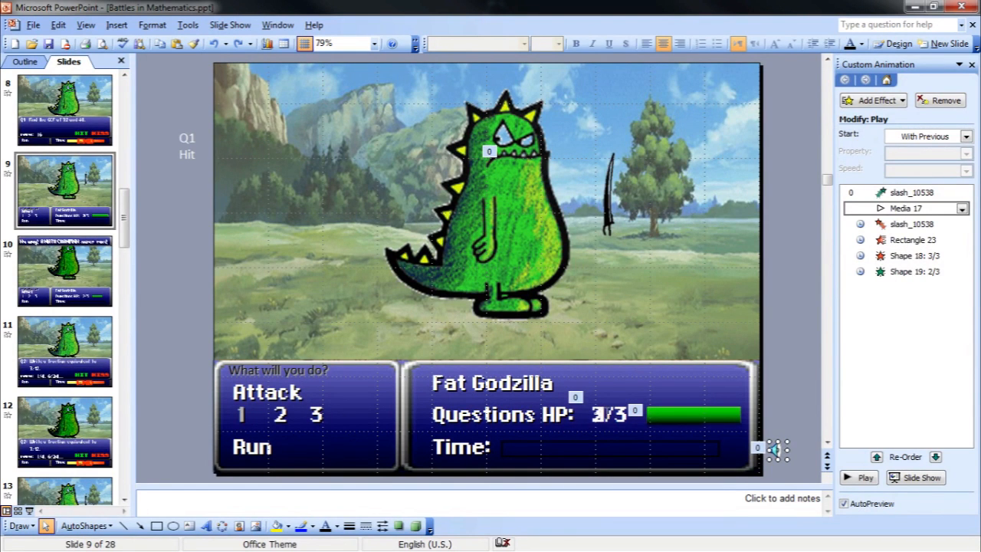
Play the slide show from slide 9 to watch the hit sequence, exit it and return to slide 9.
click(29, 510)
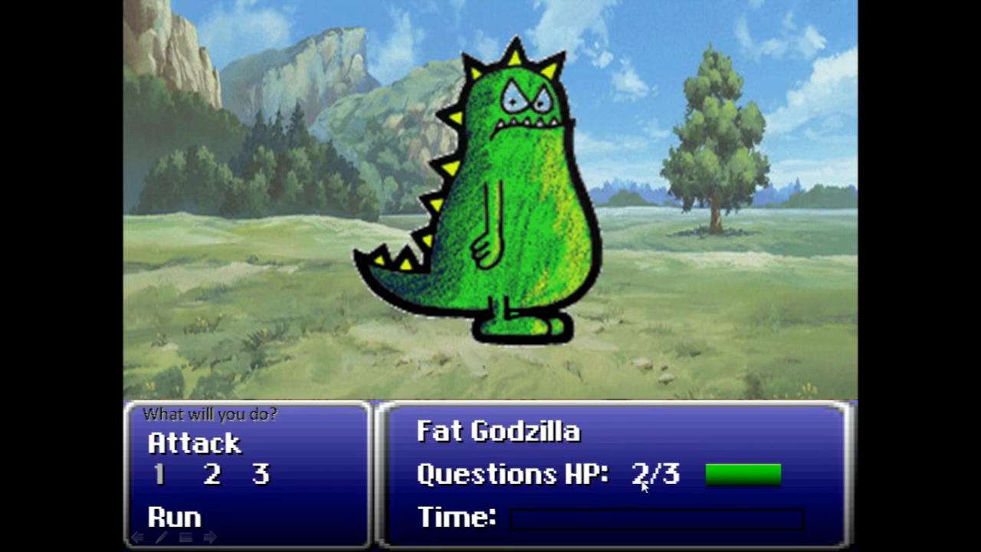
key(Escape)
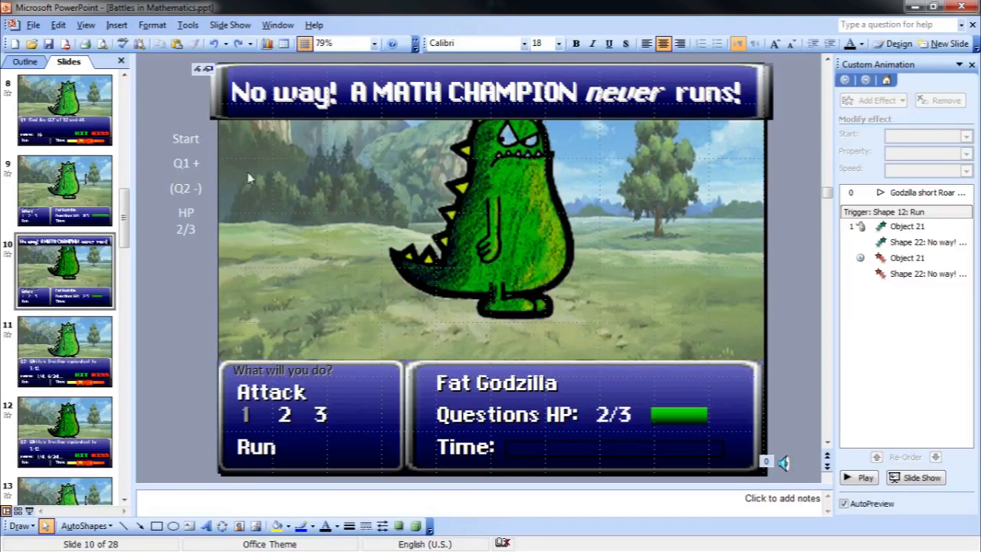
click(120, 189)
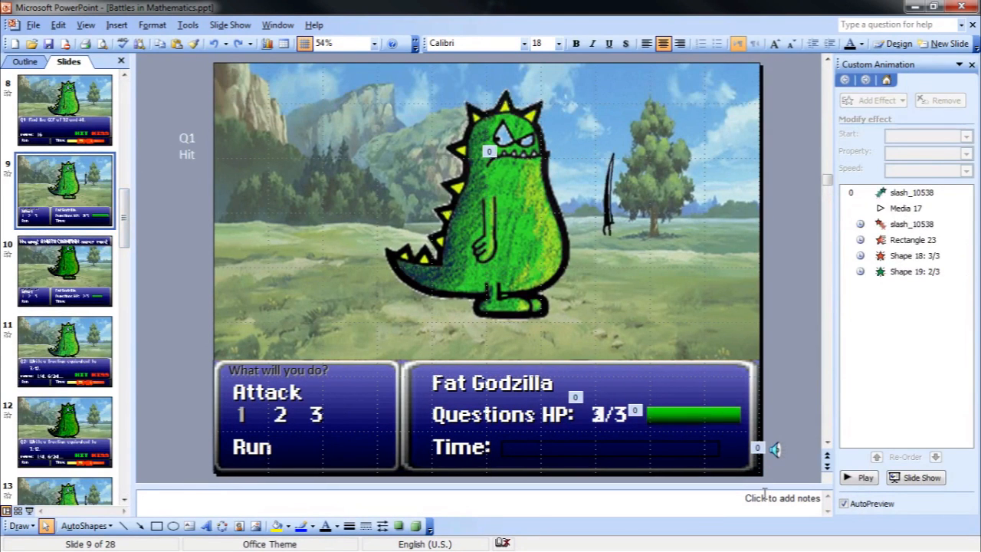
click(44, 263)
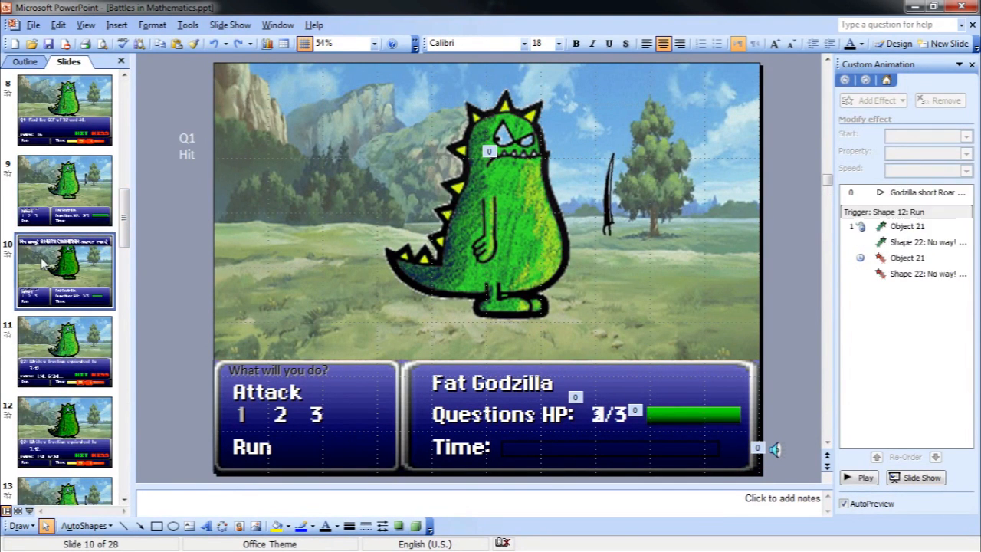
click(53, 187)
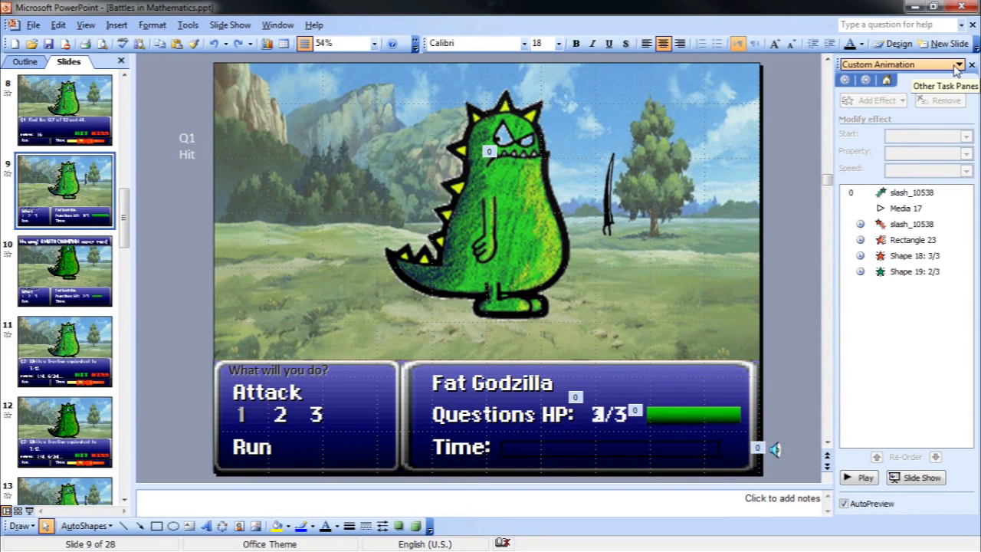
Examine slide 9's transition and automatic advance settings, and return to its custom animation list.
click(958, 66)
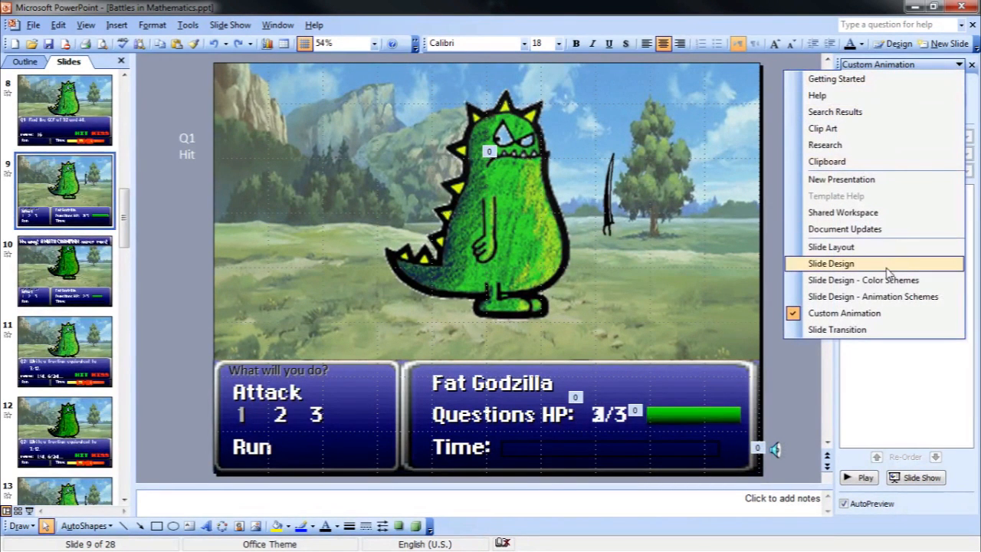
click(843, 330)
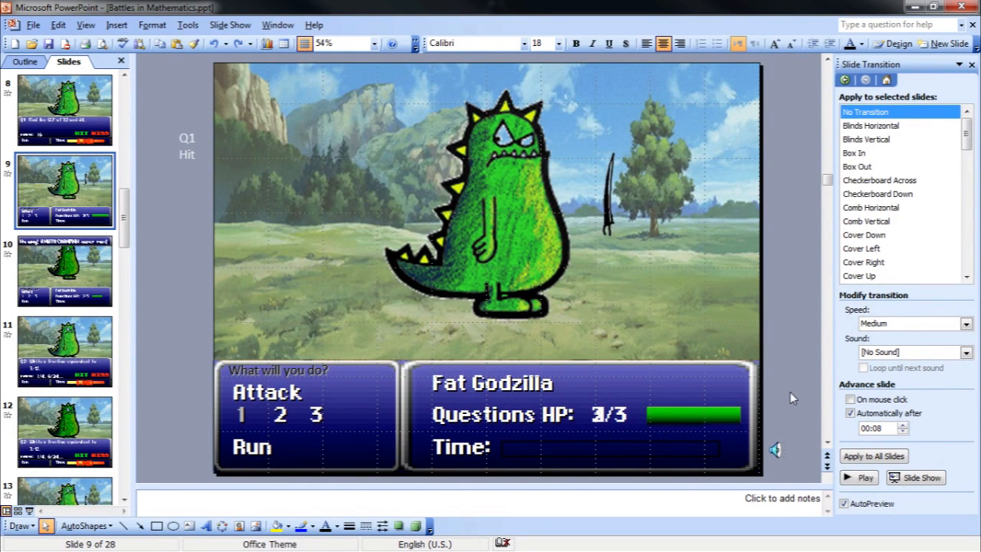
click(971, 66)
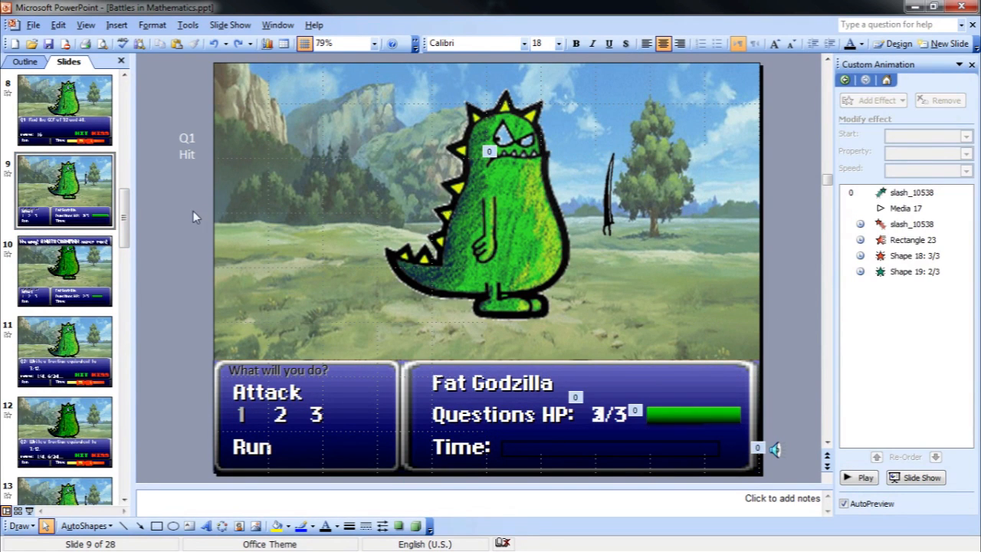
Go to slide 10, preview its Godzilla picture at 24% brightness, and cancel the picture formatting change.
click(86, 255)
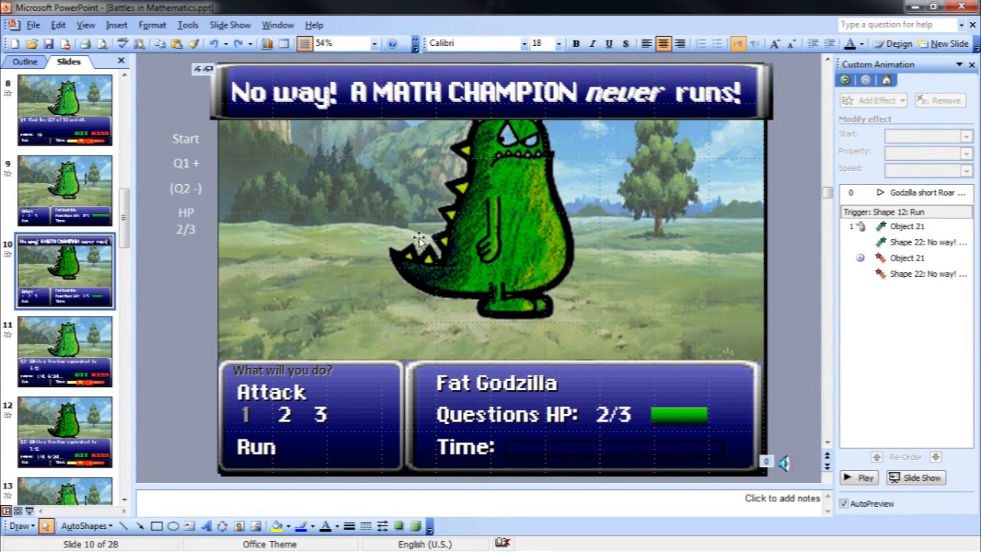
click(519, 235)
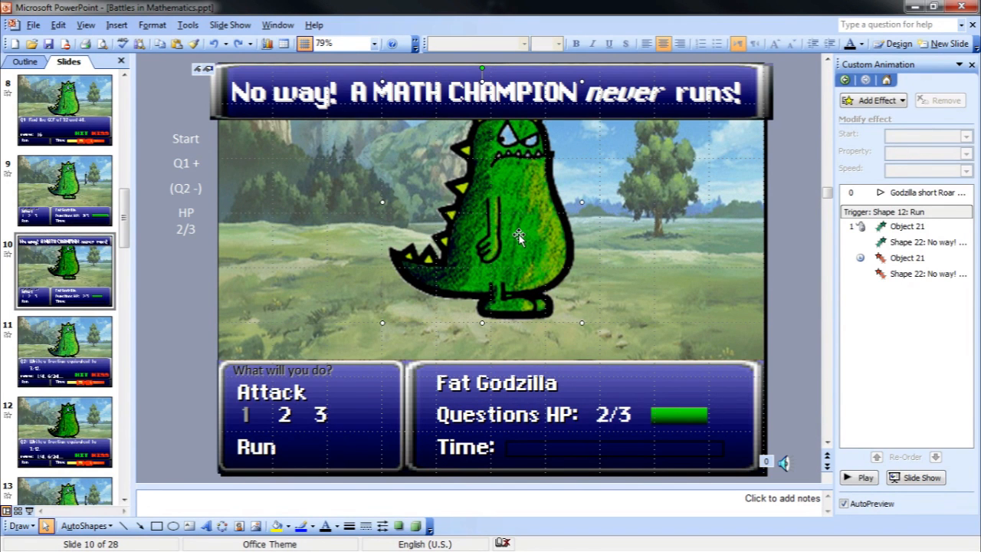
right_click(519, 235)
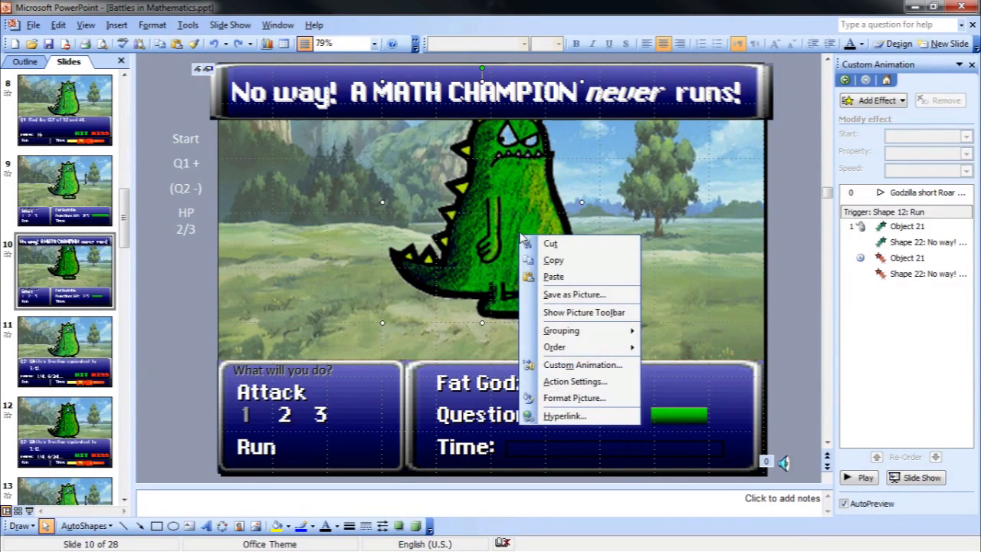
click(573, 398)
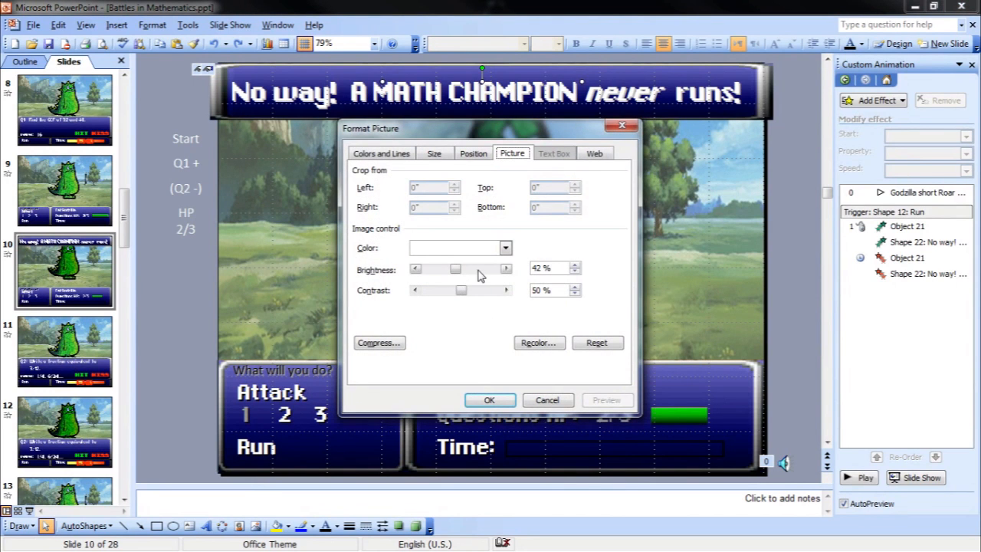
drag(457, 274, 473, 270)
drag(482, 131, 179, 171)
drag(166, 305, 136, 307)
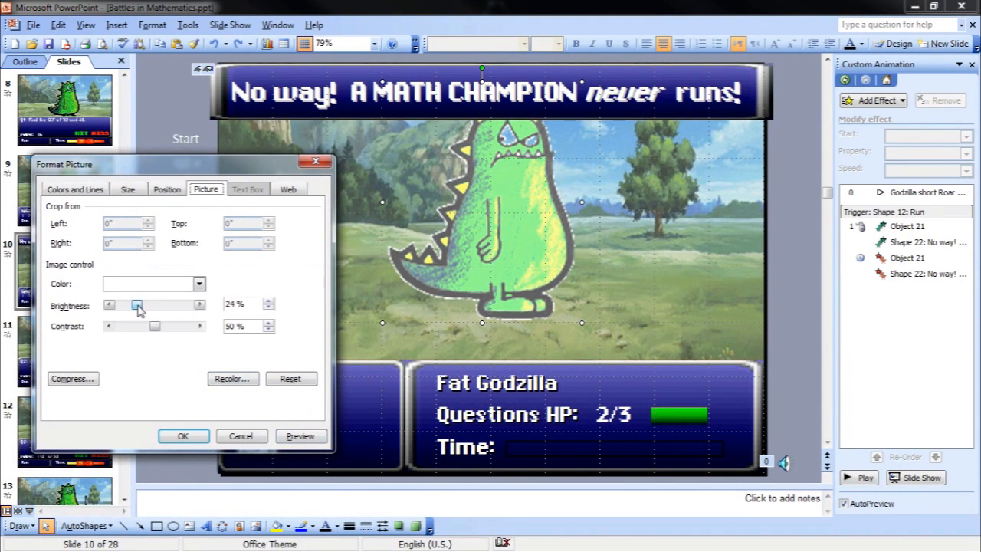
click(301, 436)
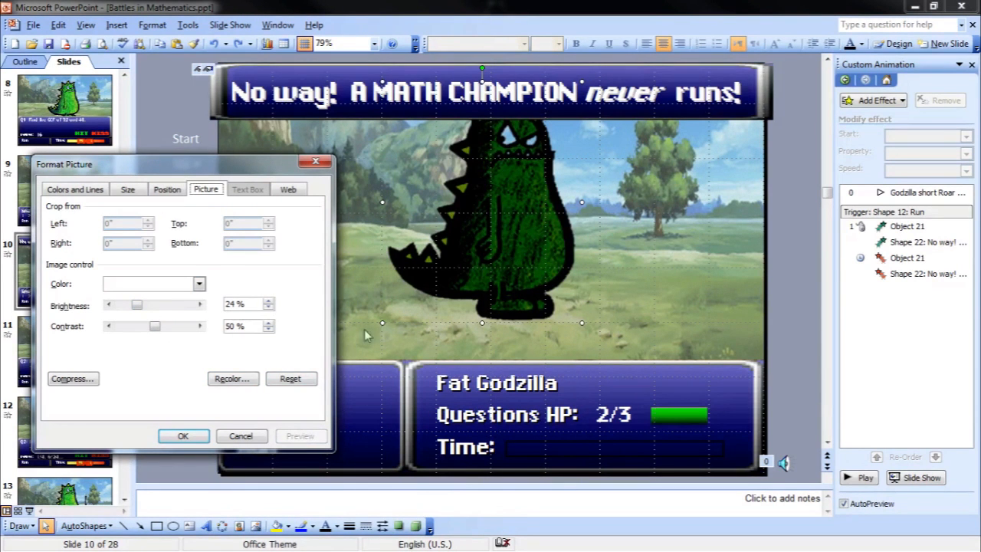
click(249, 435)
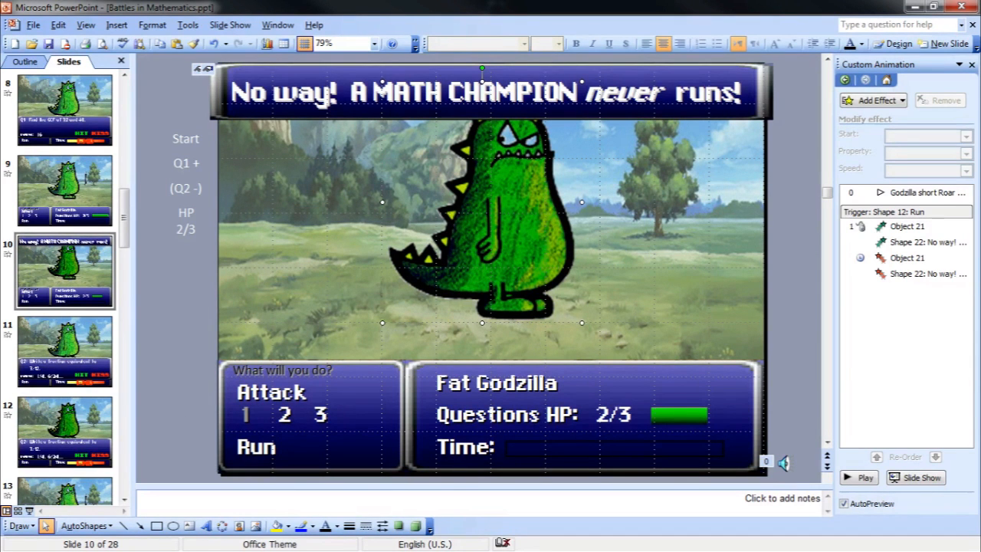
Play the slide show from slide 10, trigger the Run option's message, and exit the show.
click(29, 510)
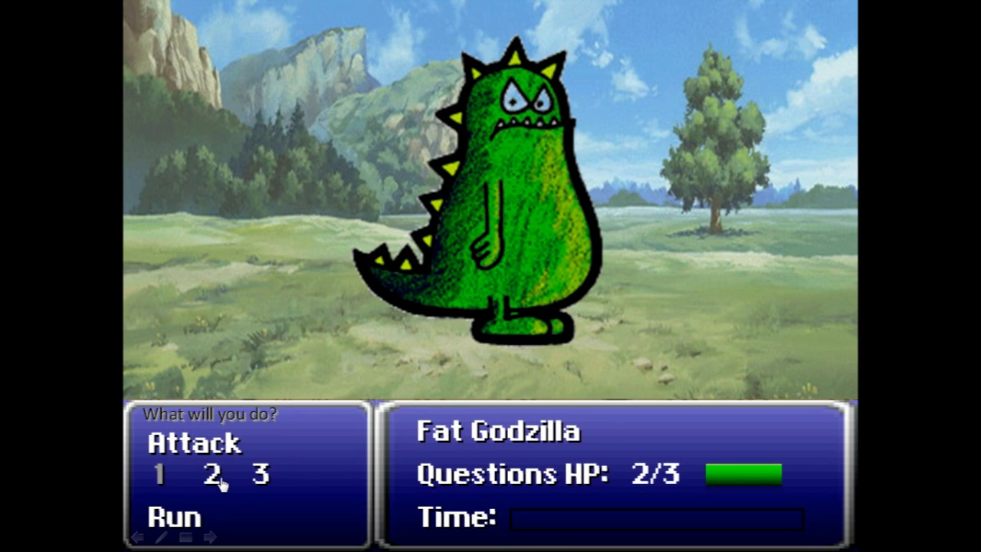
click(180, 517)
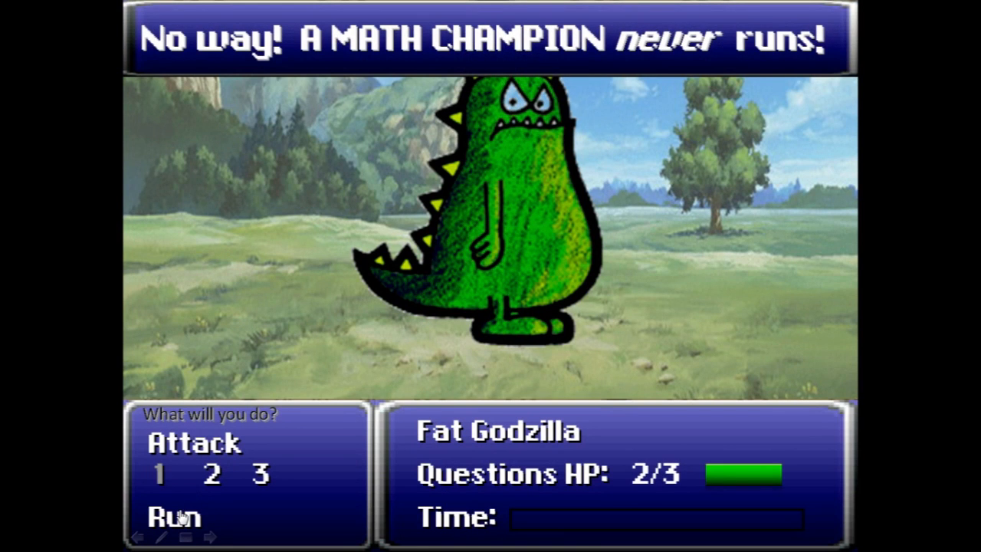
key(Escape)
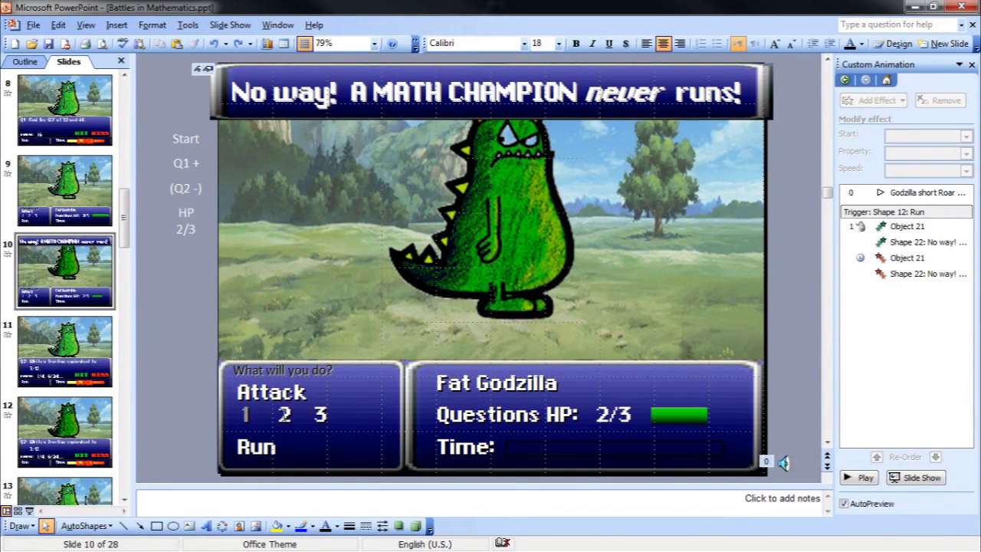
Compare slides 11 and 12, examining the Q1 and HP notes beside each version of question 2.
click(99, 331)
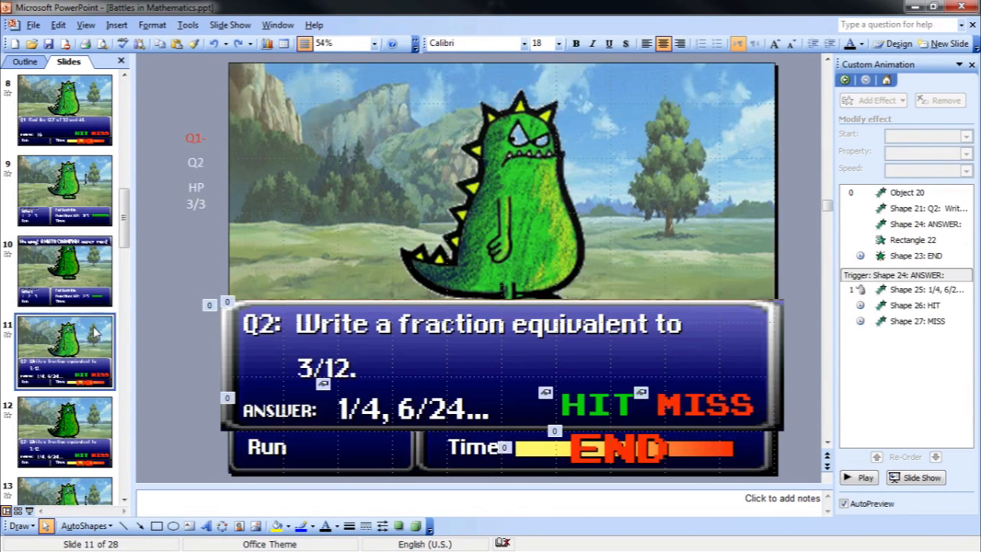
click(88, 413)
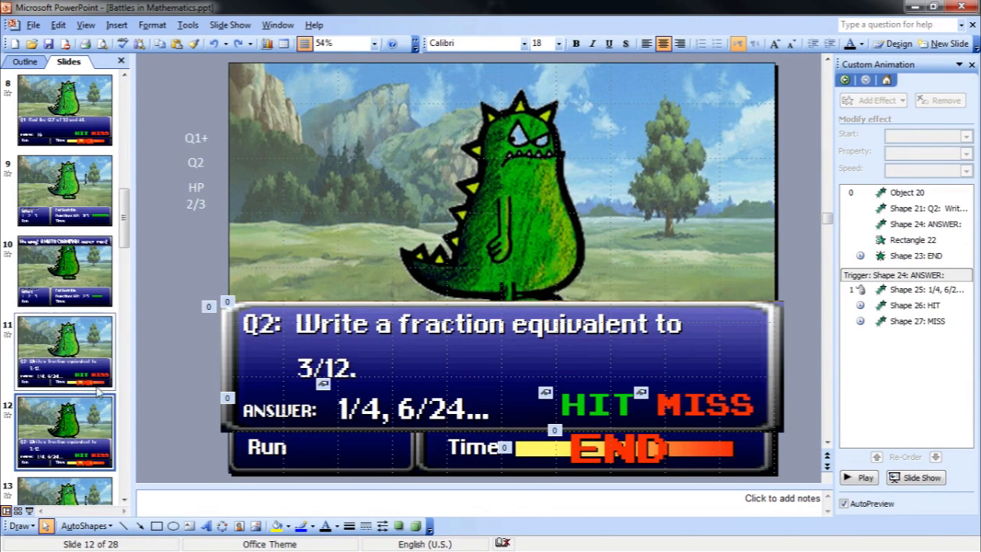
click(87, 365)
click(73, 441)
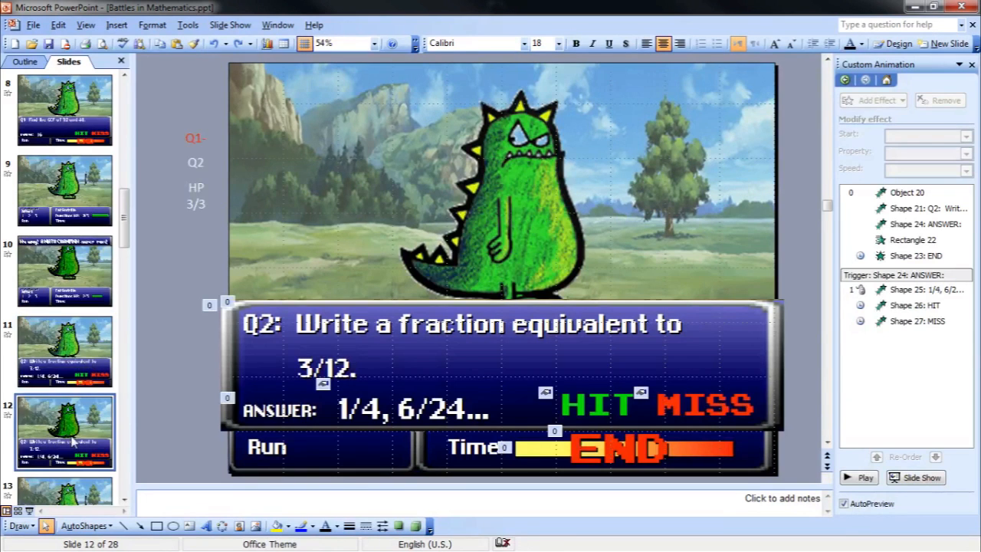
click(64, 371)
click(61, 443)
click(53, 359)
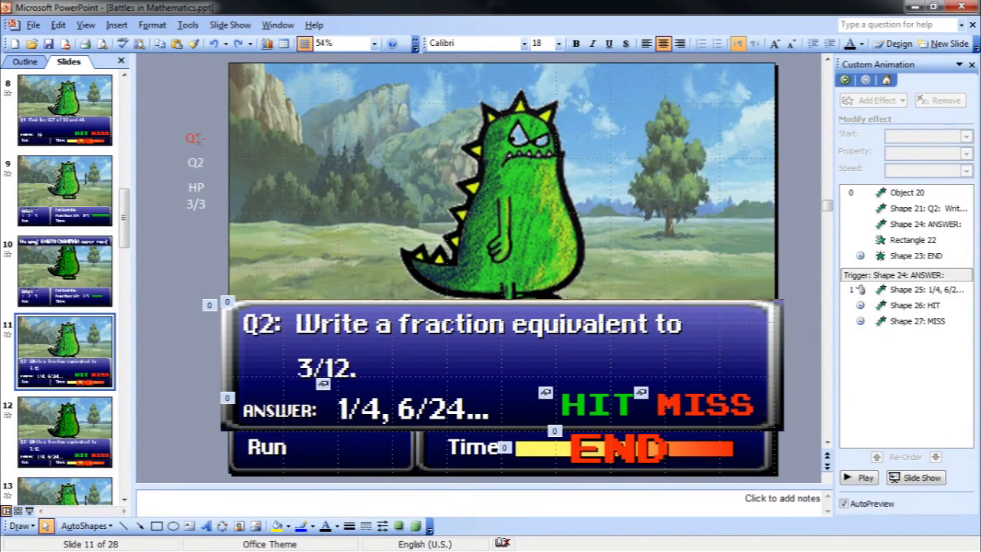
key(Down)
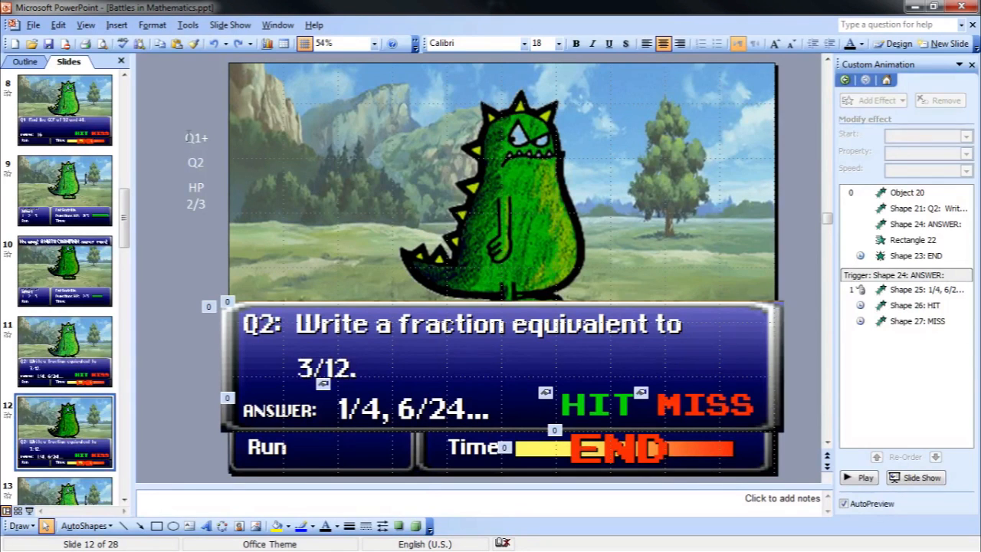
click(107, 326)
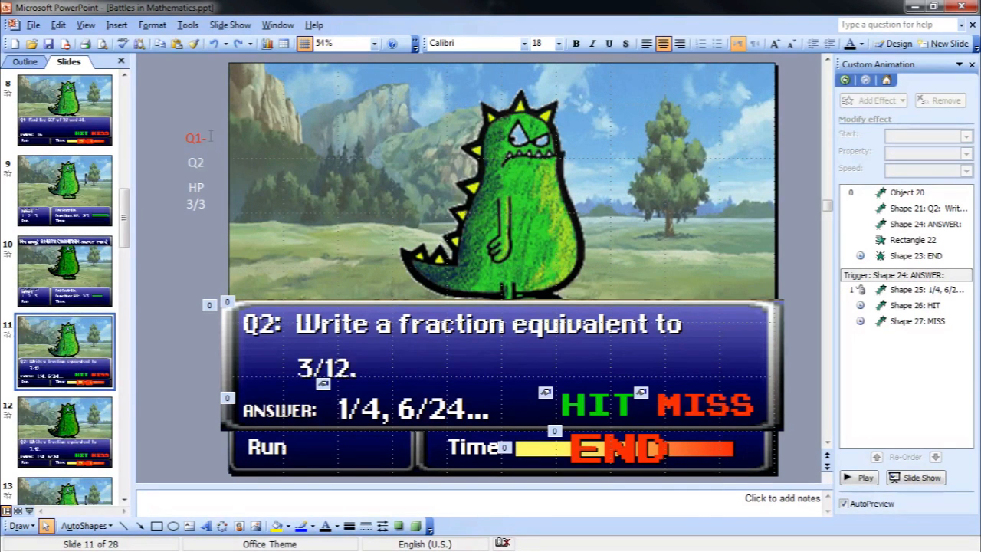
click(77, 415)
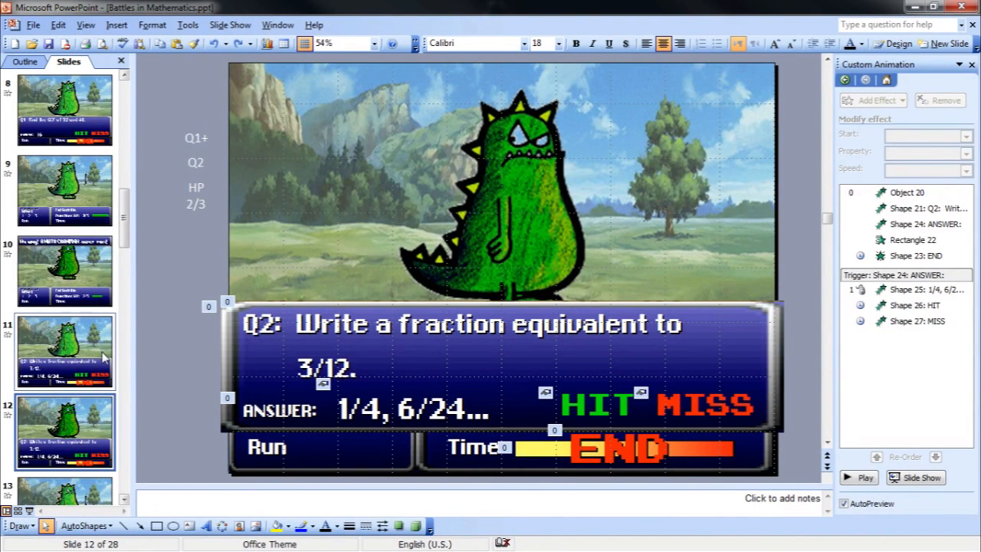
Replace slide 11's question text after "Q2:" with "What is the biggest continent?".
click(65, 351)
triple_click(363, 370)
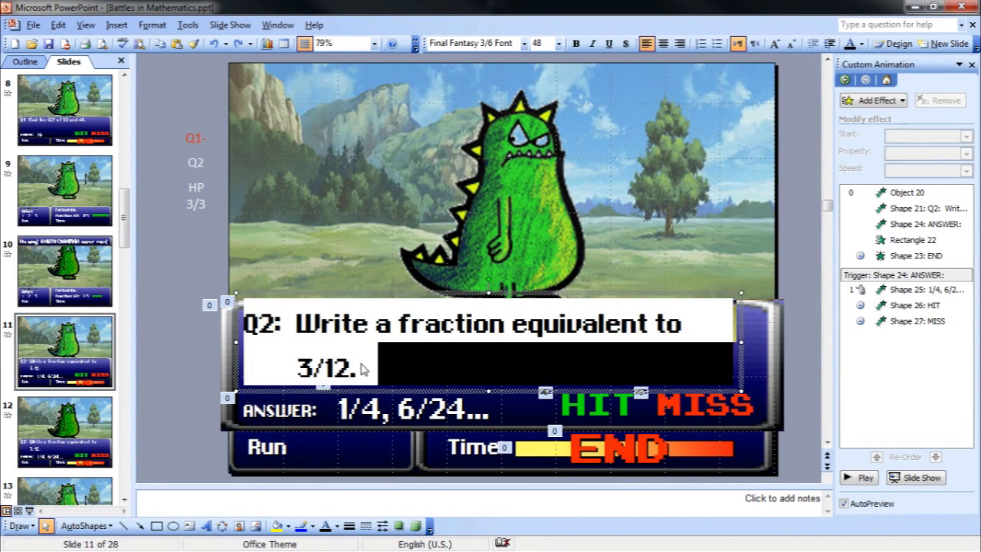
click(362, 367)
drag(362, 368, 300, 330)
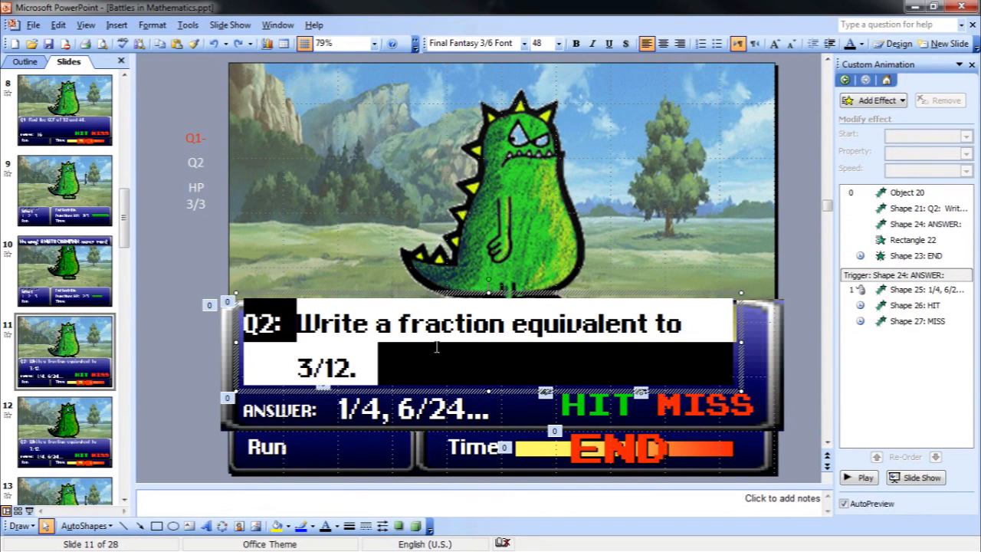
text(W)
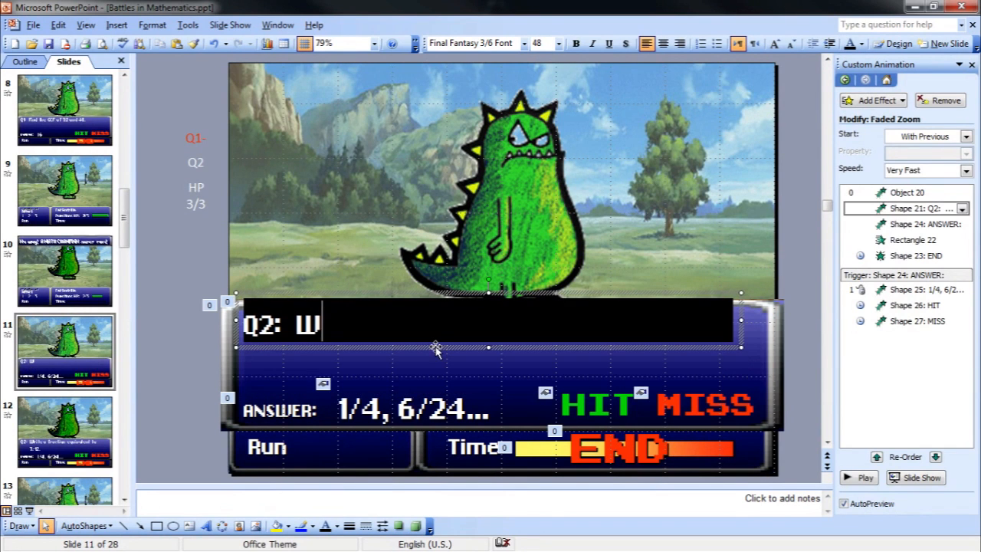
text(hat is the biggest con)
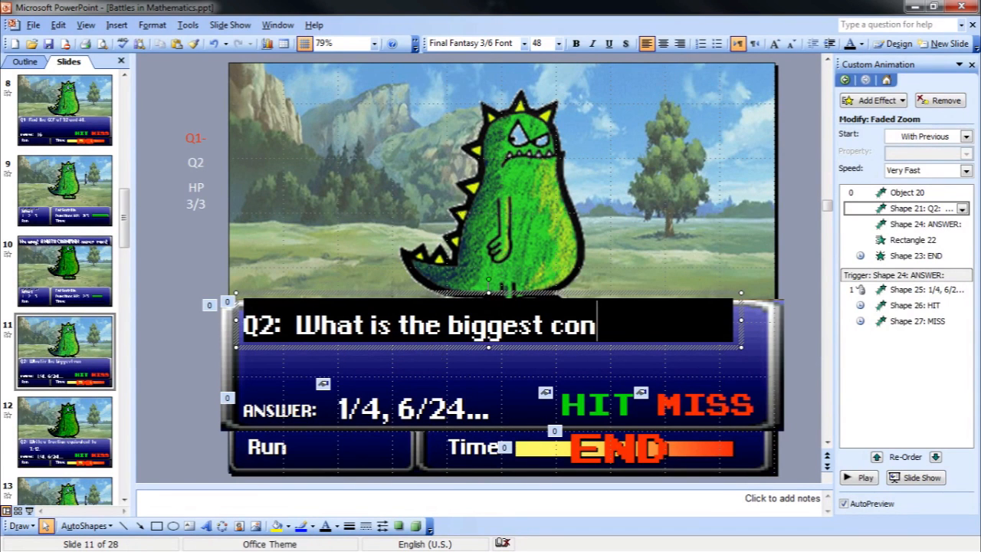
text(tinent?)
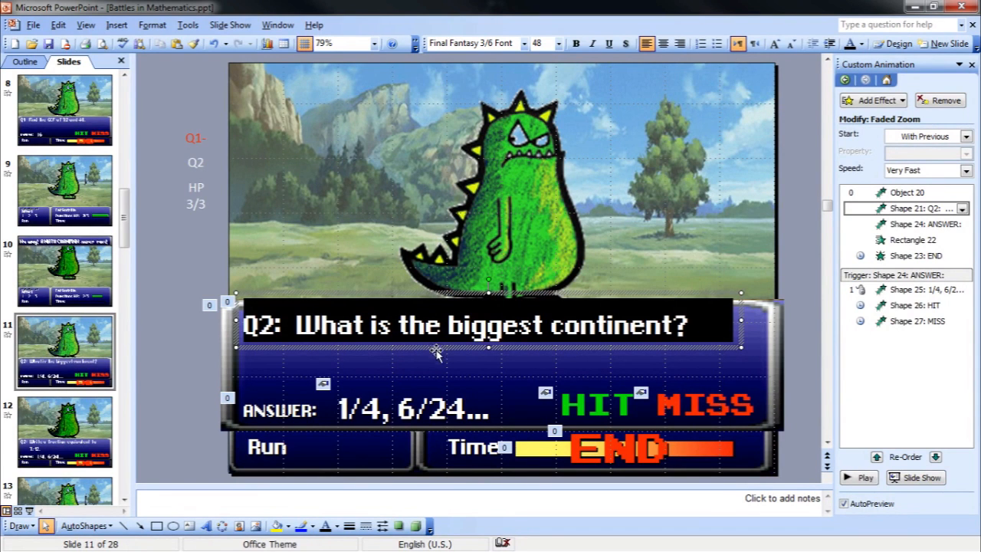
Change slide 11's answer to "Asia", narrow its text box to fit the word, and deselect it.
click(356, 413)
triple_click(356, 413)
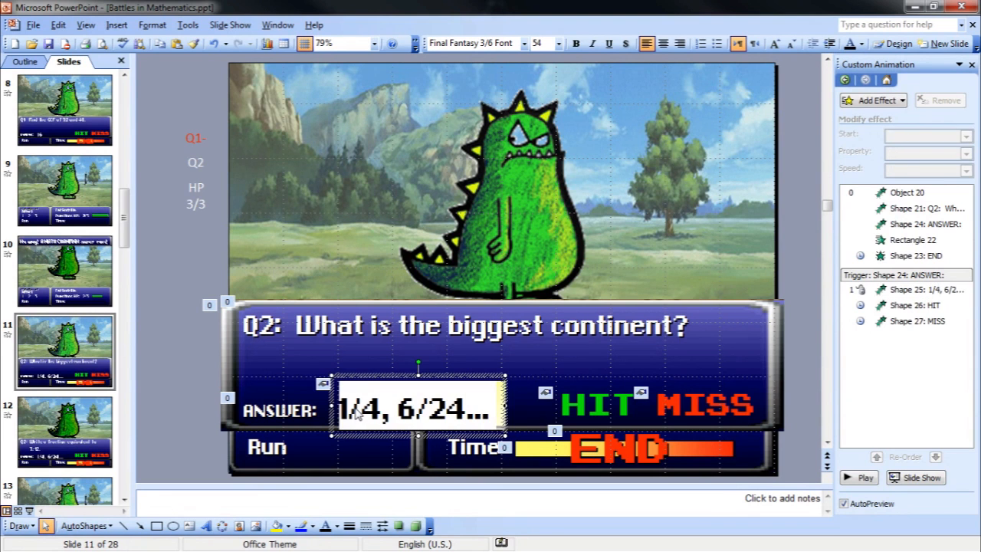
text(Asu)
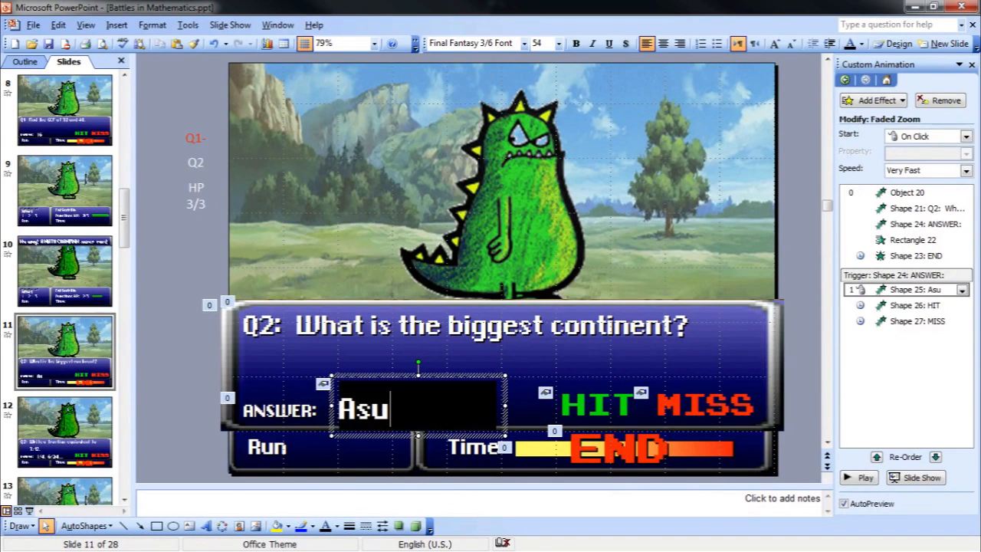
key(BackSpace)
text(is)
key(BackSpace)
text(a)
drag(504, 403, 412, 404)
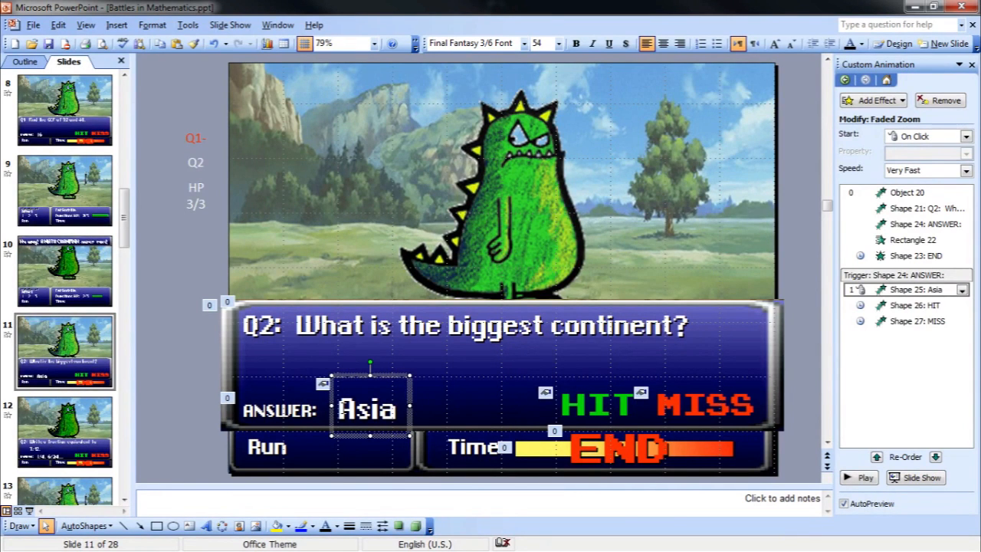
click(183, 403)
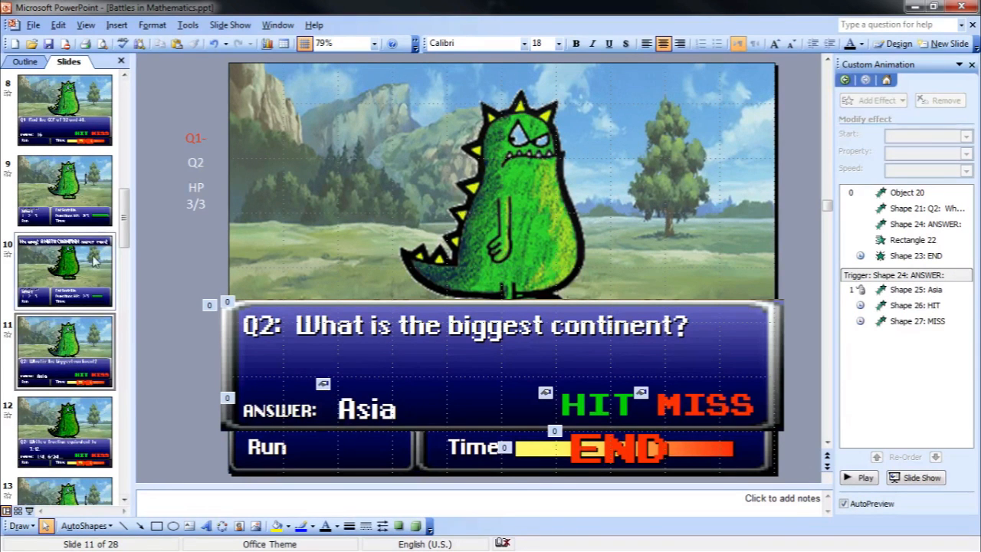
Check slide 12's matching question, and copy the text "What is the biggest continent?" from slide 11.
click(55, 436)
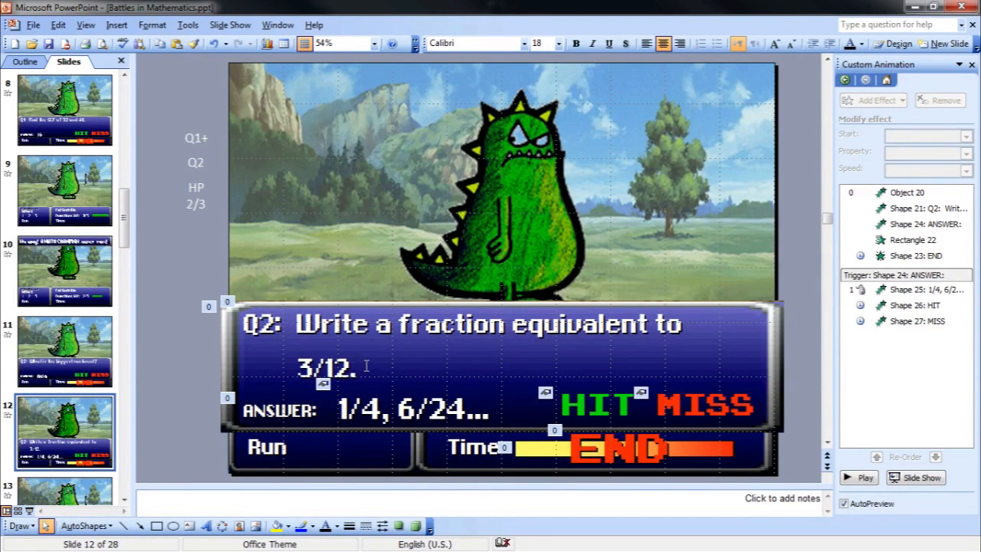
click(74, 364)
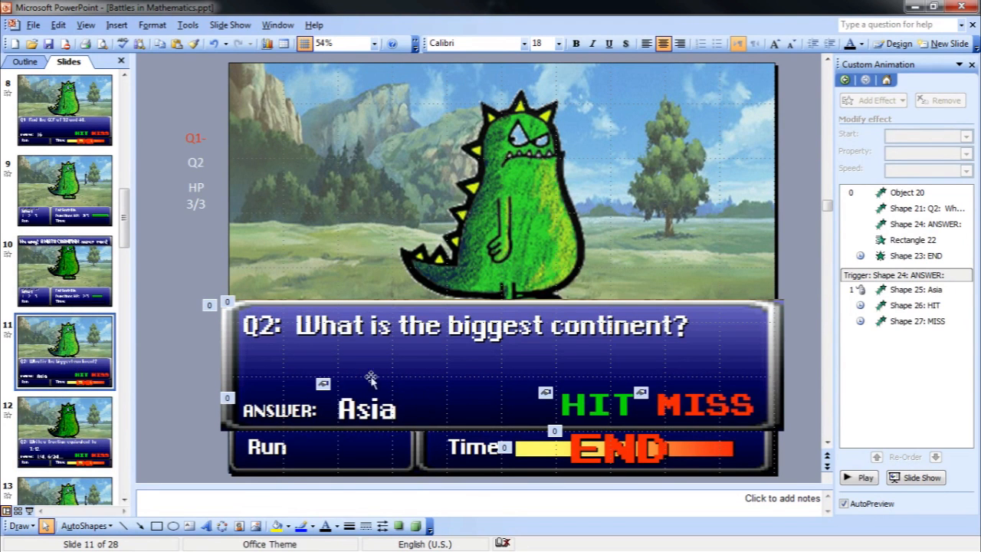
drag(297, 326, 693, 341)
key(ctrl+c)
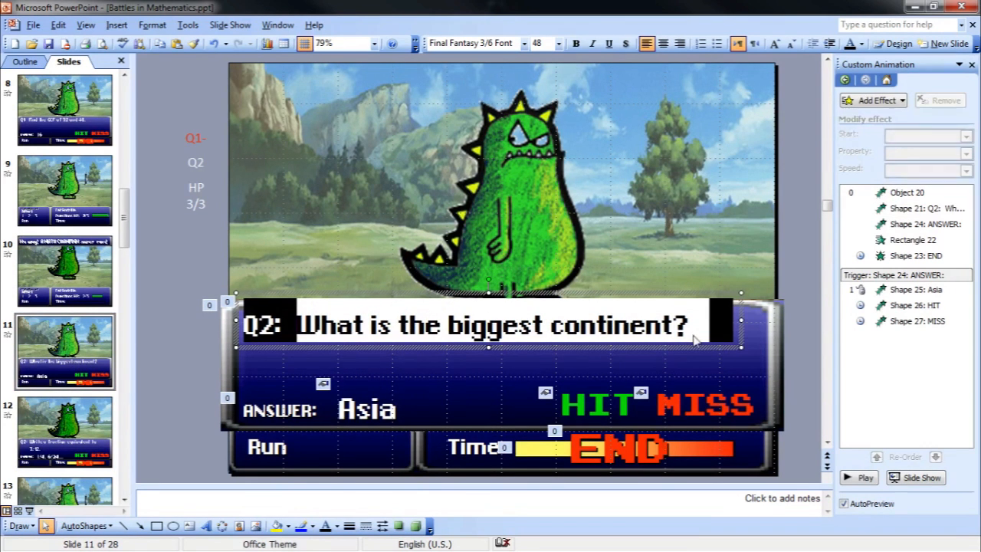
right_click(641, 312)
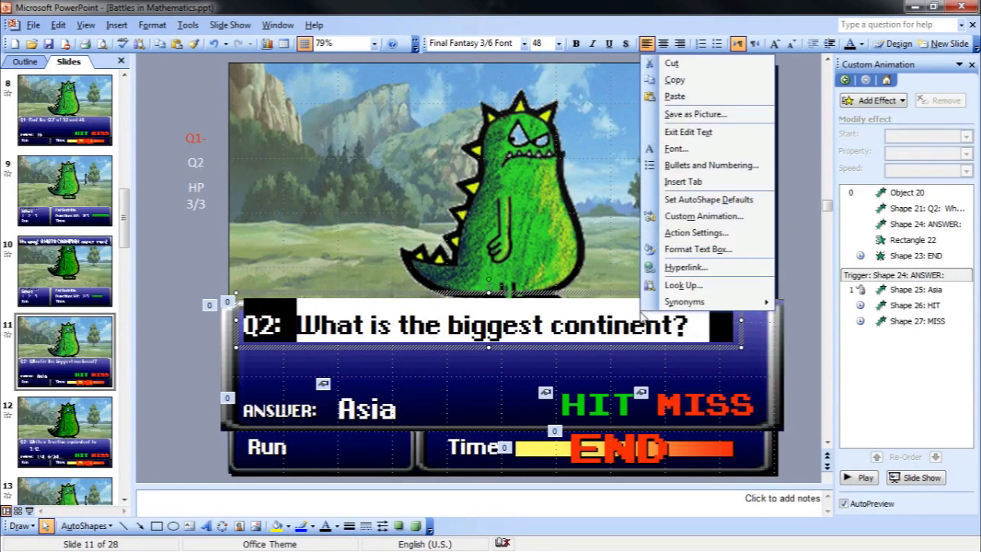
click(676, 81)
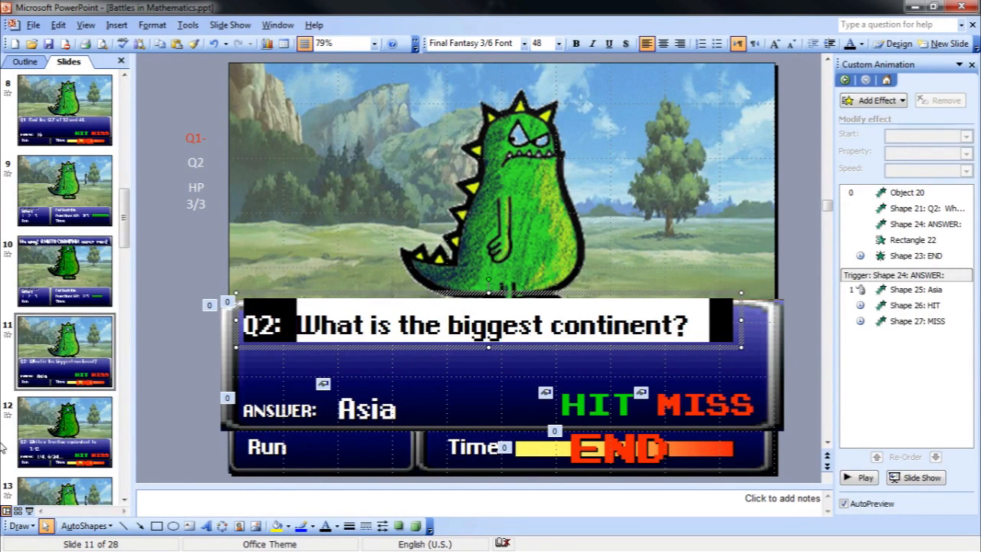
Replace slide 12's question text after "Q2:" with the copied "What is the biggest continent?", keeping the source formatting.
click(29, 443)
click(387, 356)
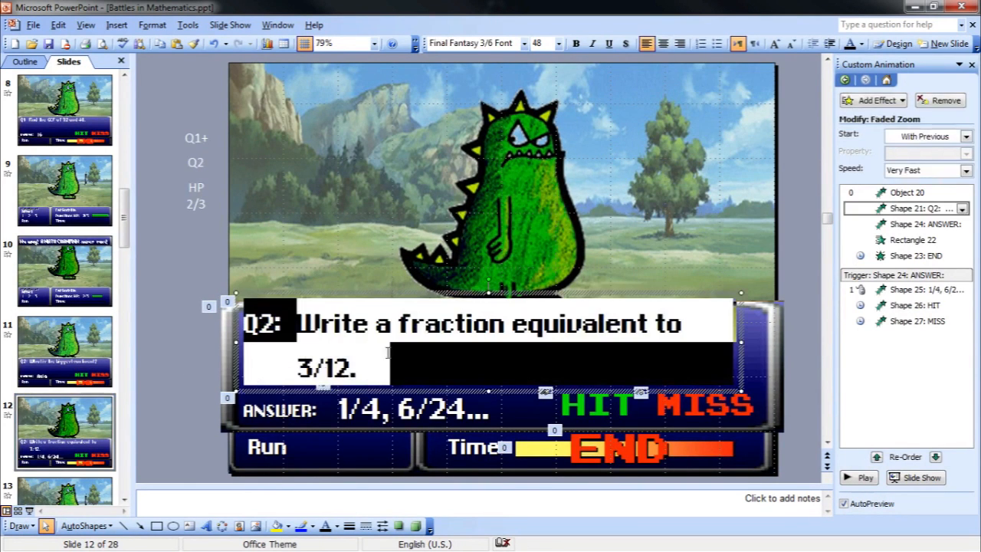
right_click(360, 343)
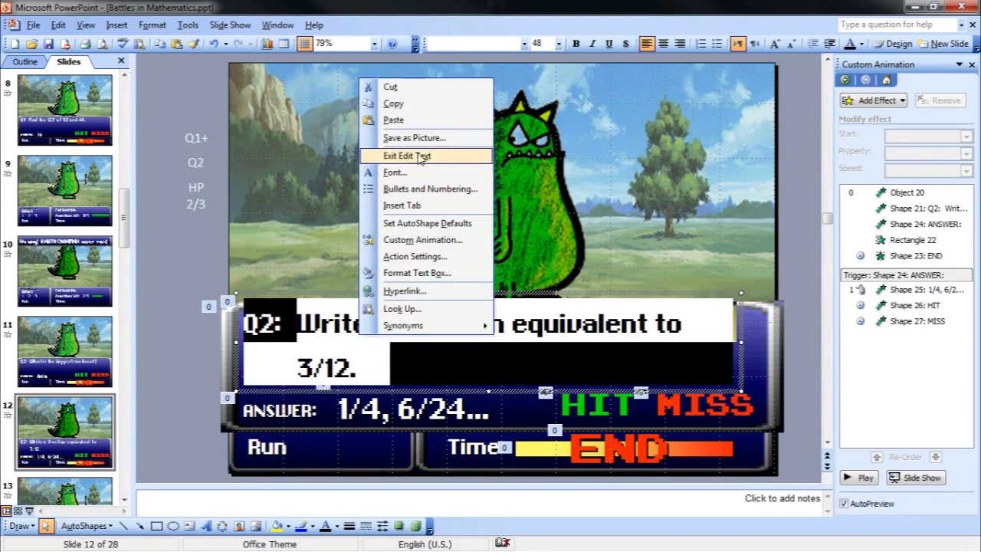
click(393, 120)
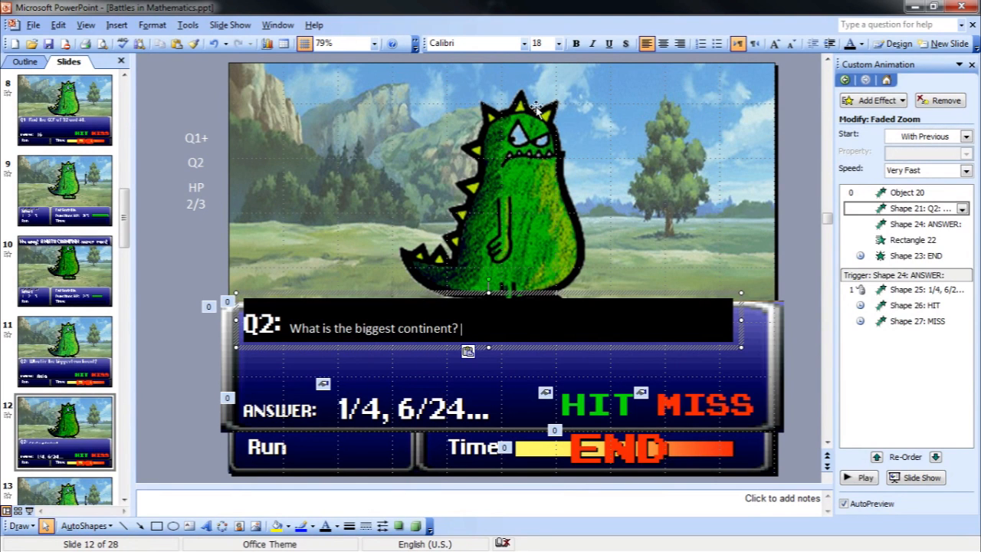
click(478, 354)
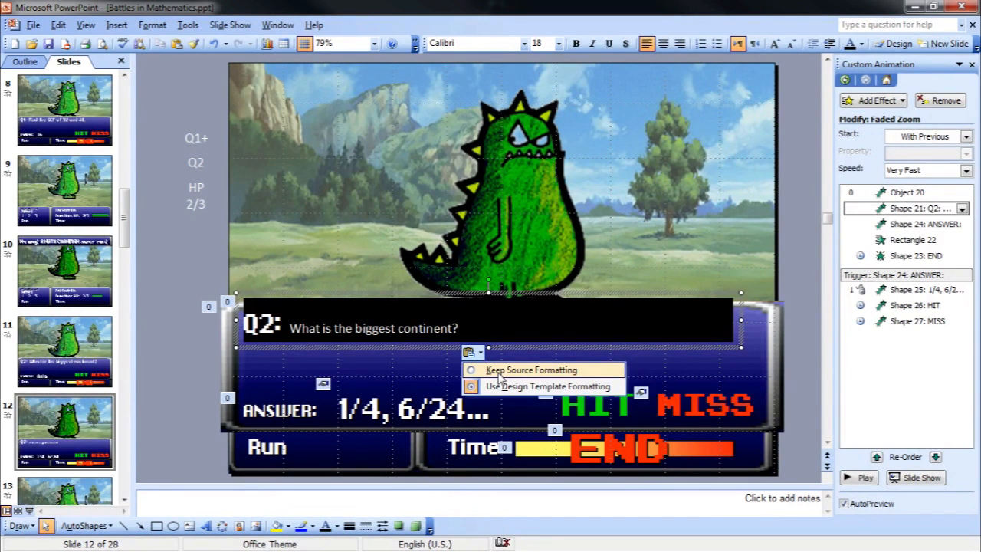
click(498, 371)
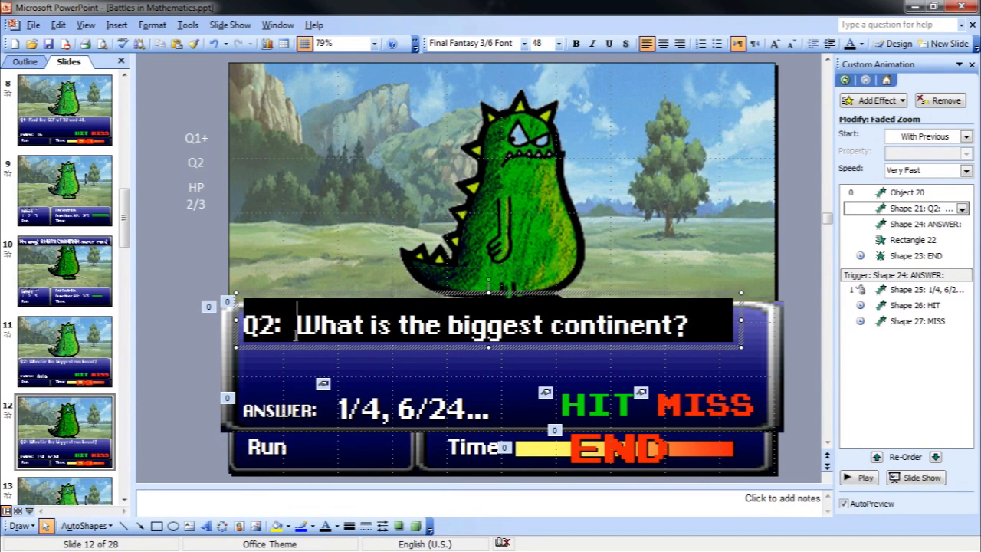
Change slide 12's answer to "Asia" and narrow its text box to fit the word.
click(342, 414)
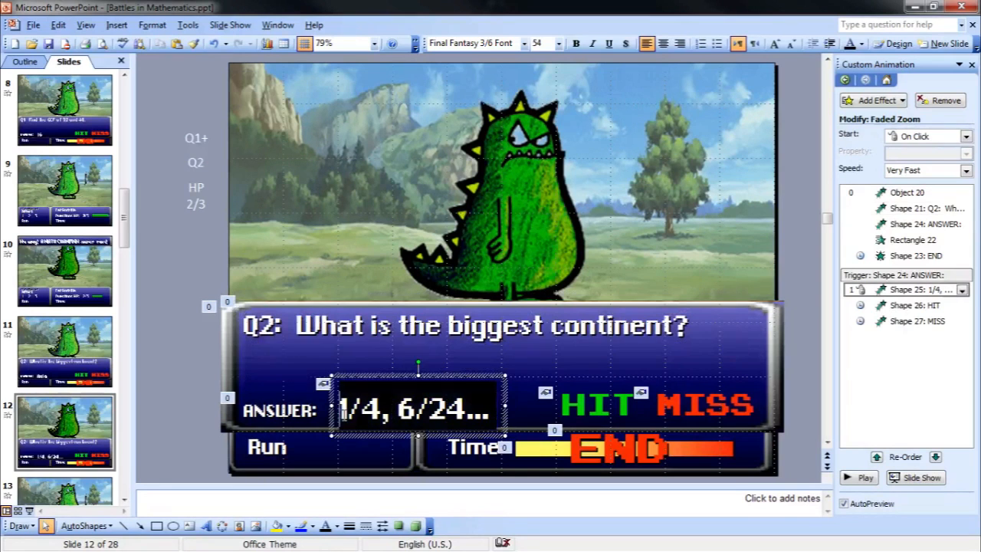
drag(340, 414, 488, 420)
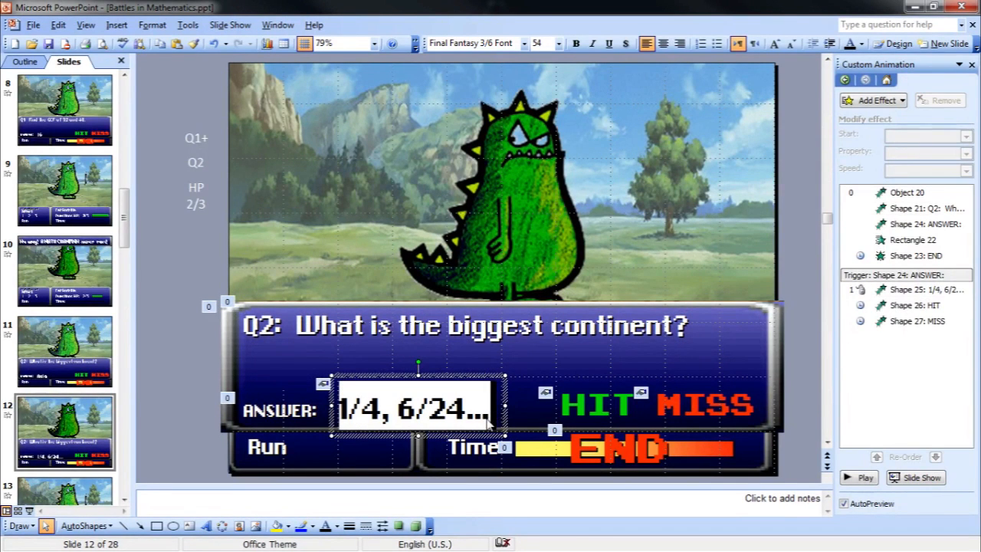
text(Asia)
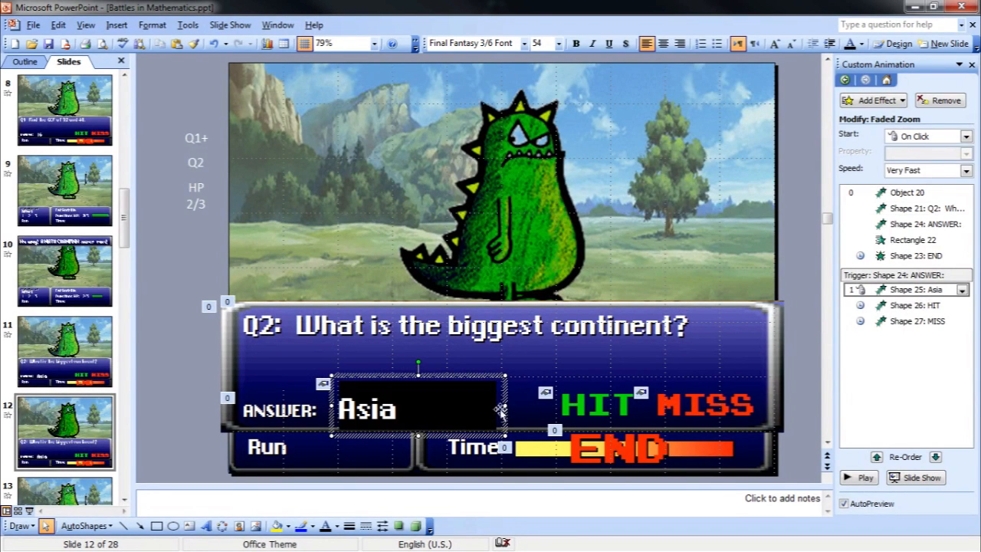
drag(505, 405, 413, 404)
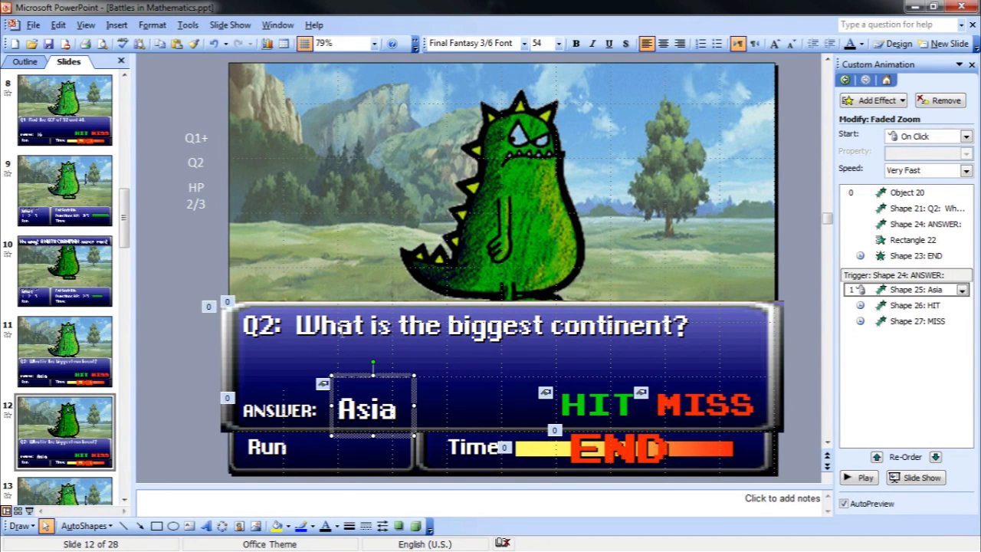
Try extending slide 12's question panel upward with the question at its top, and undo the trial edits on slides 11 and 12.
click(337, 356)
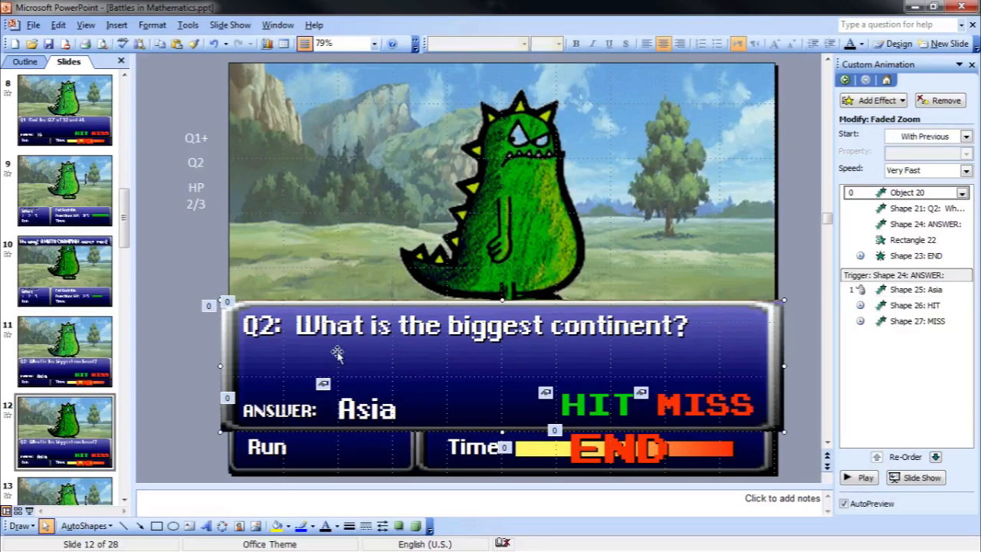
click(323, 328)
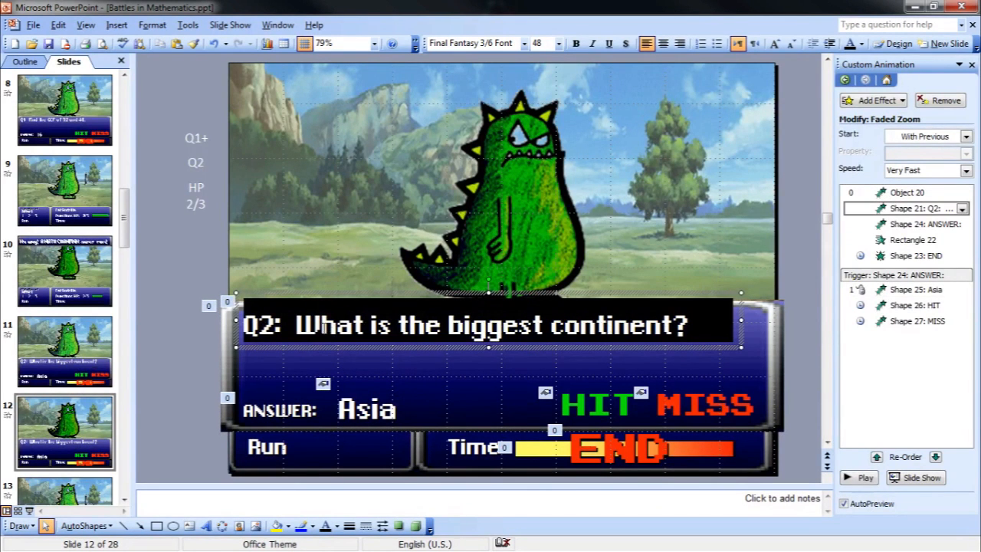
click(429, 371)
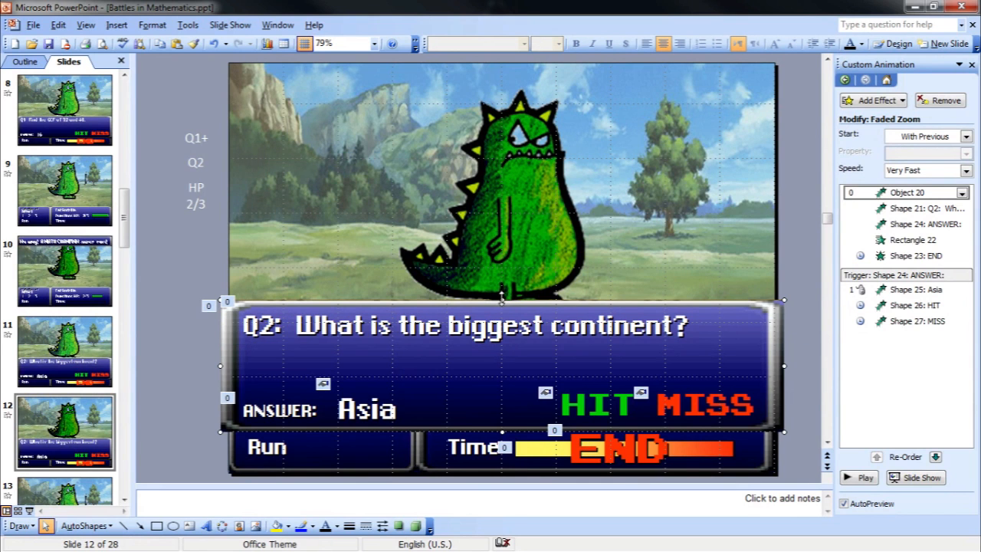
drag(502, 299, 497, 204)
click(324, 309)
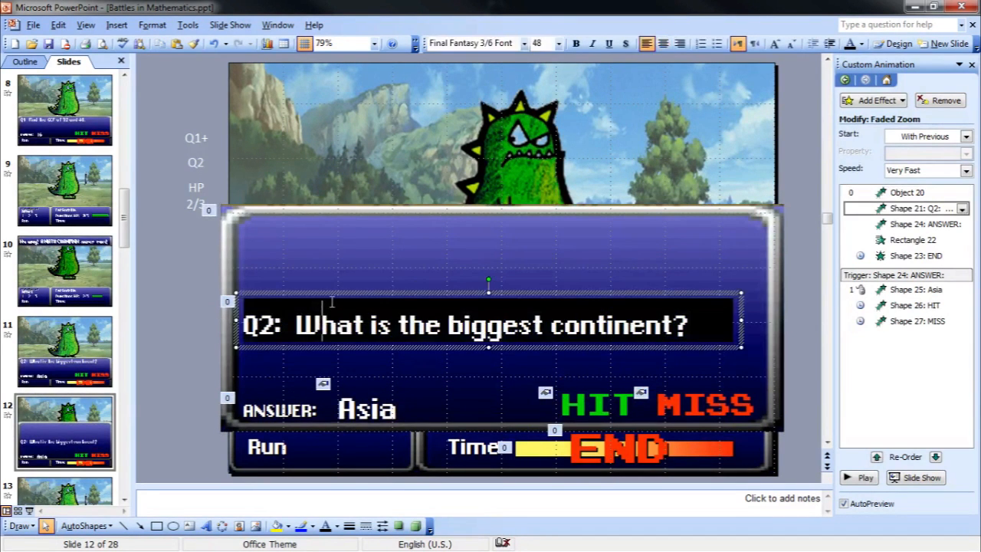
drag(332, 292, 338, 198)
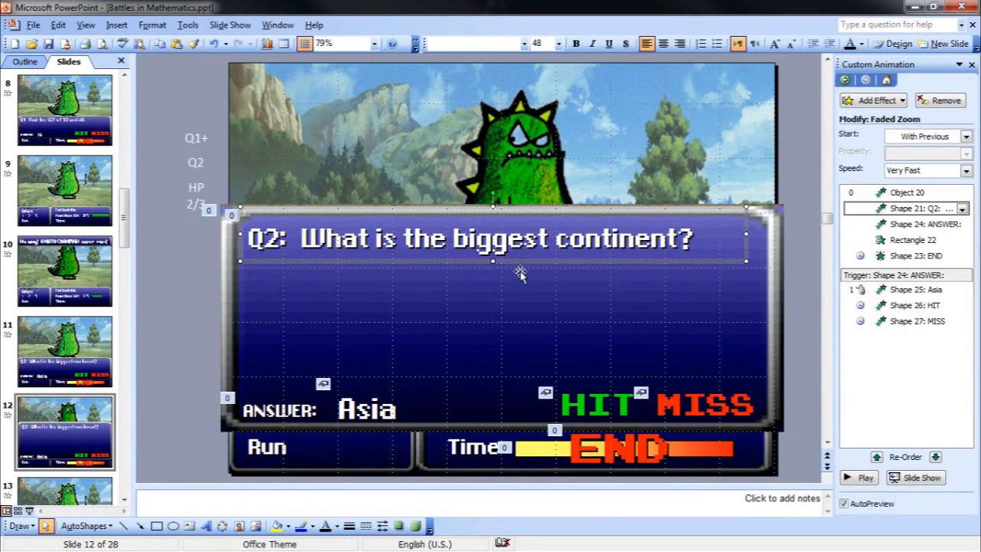
triple_click(703, 245)
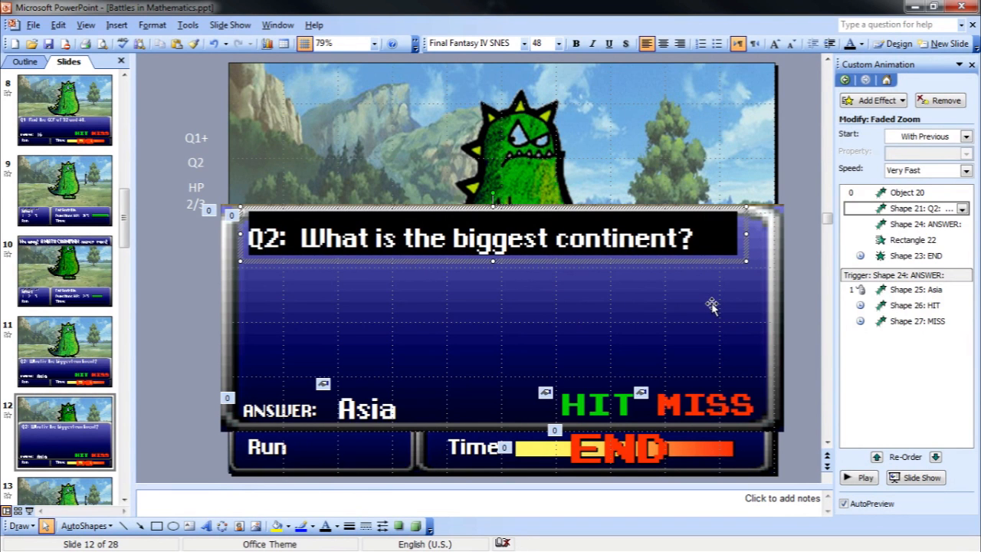
key(Page_Up)
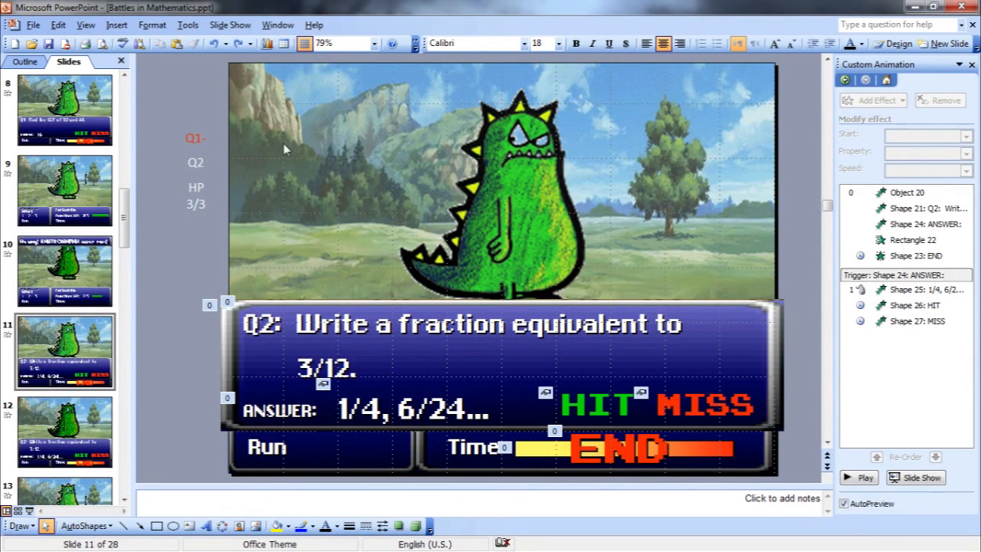
Review the Q1 and HP notes beside the restored slides 11 and 12, and view slide 13's hit version.
triple_click(199, 140)
click(85, 420)
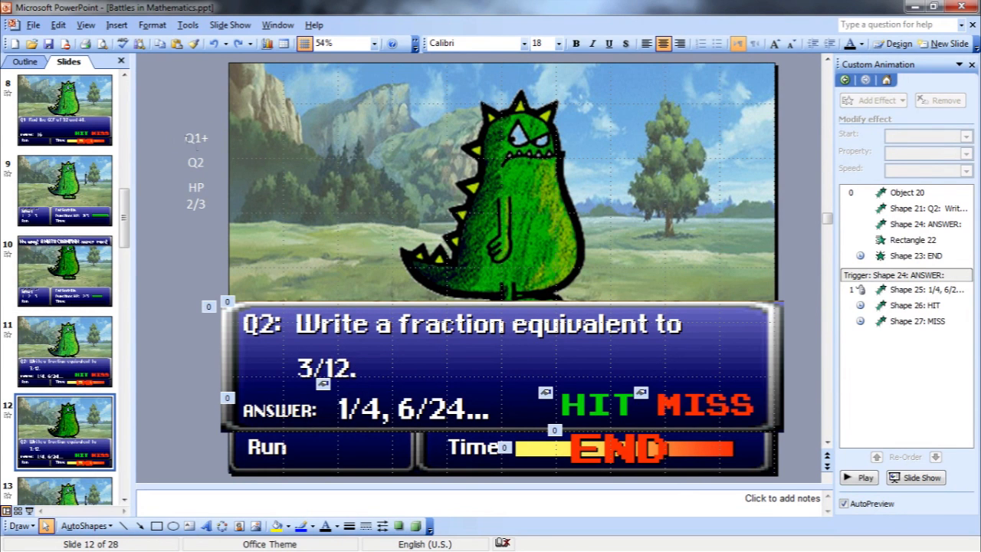
scroll(196, 146, up, 1)
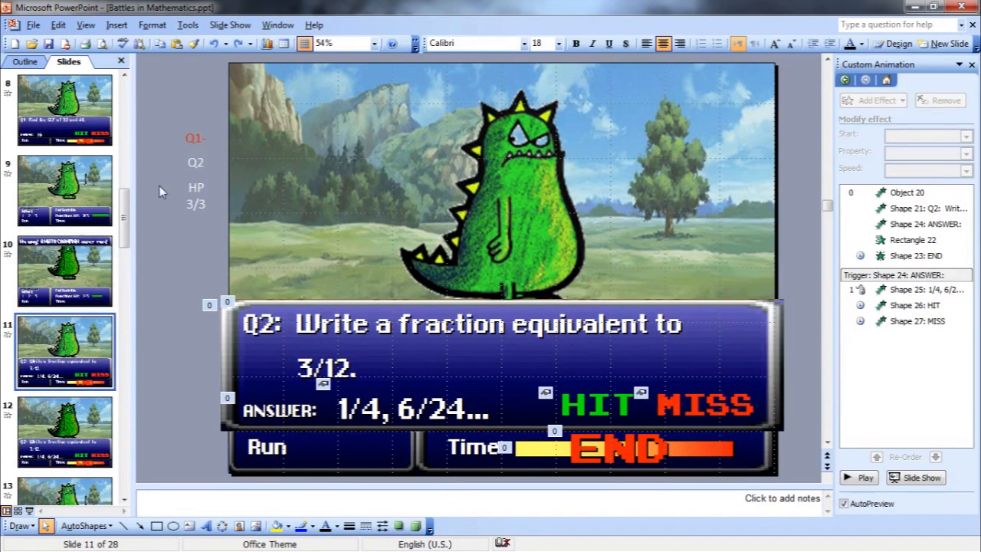
click(91, 402)
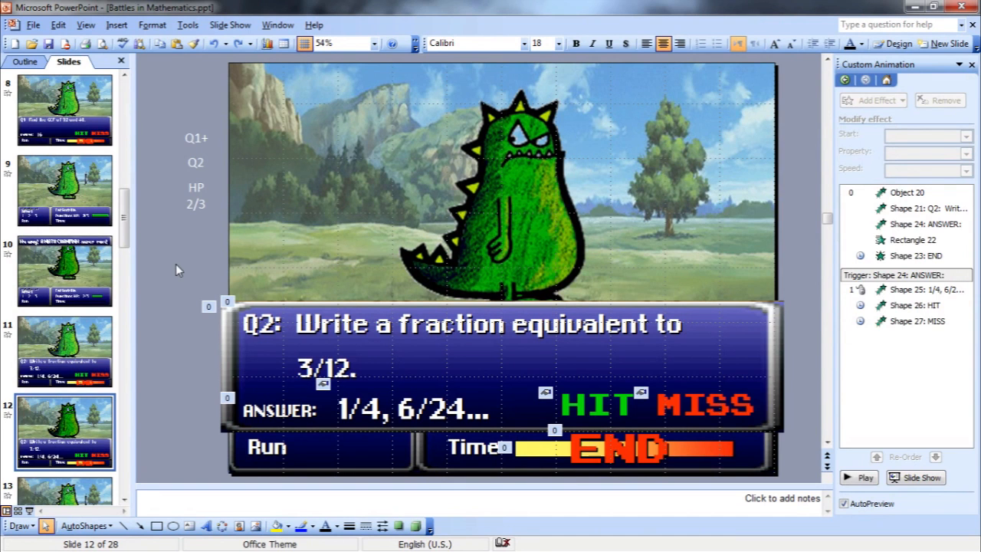
key(Down)
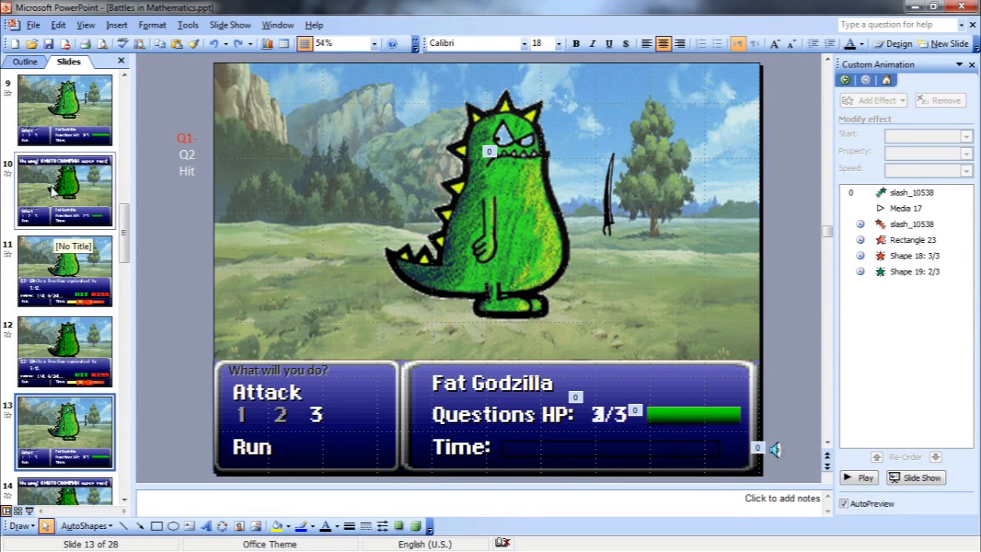
Retrace the battle sequence through slides 10, 7, 8 and 12 to slide 13, checking the Q1 and Q2 notes.
click(84, 192)
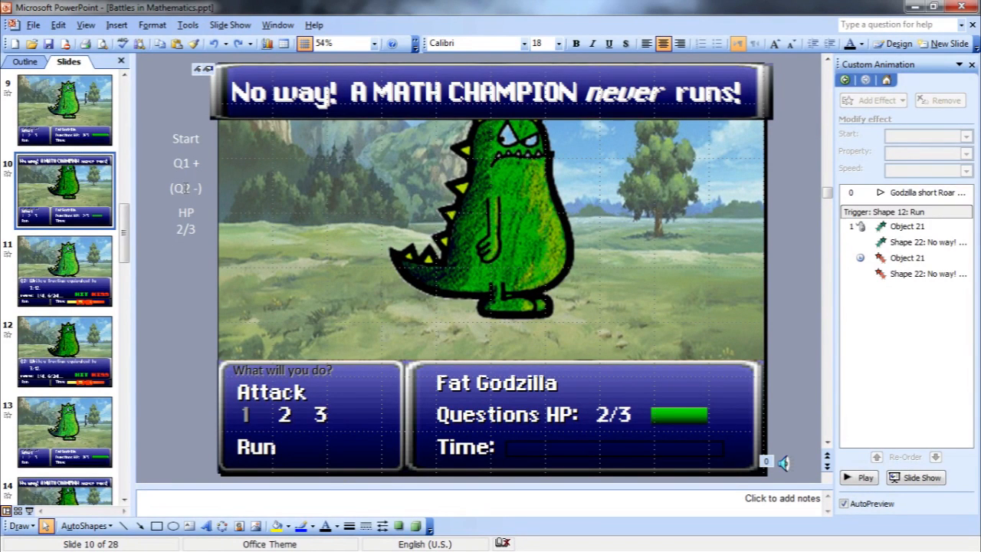
scroll(44, 222, up, 3)
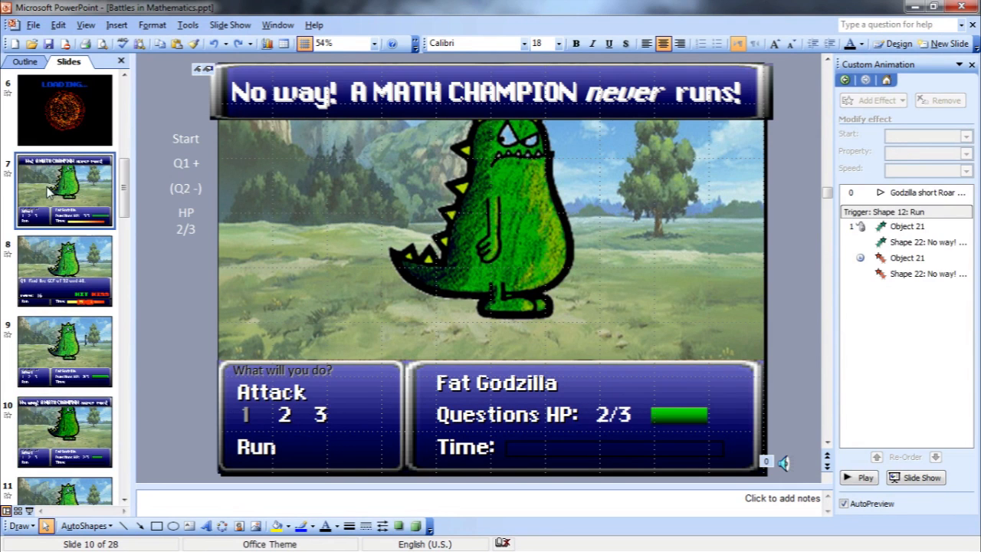
click(47, 192)
click(46, 295)
scroll(51, 298, down, 4)
click(52, 302)
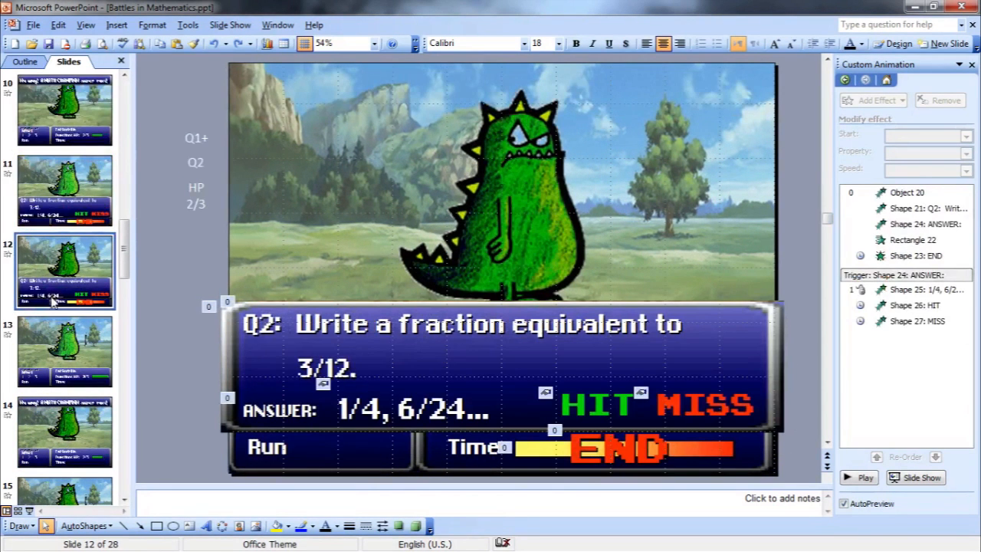
click(84, 328)
scroll(69, 329, down, 1)
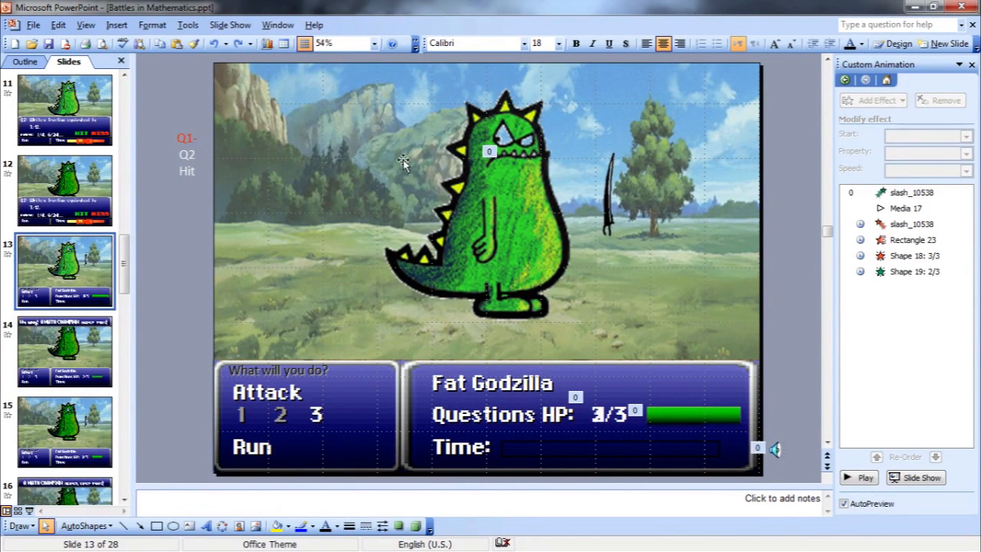
Examine slides 14 to 16, checking the question notes, hit animation and Questions HP on each.
click(60, 351)
click(65, 424)
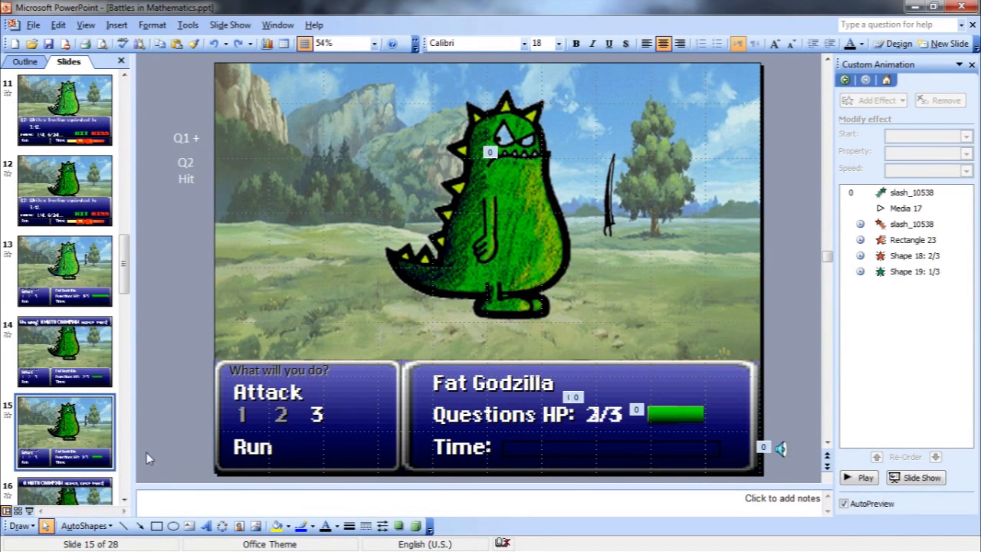
scroll(89, 438, down, 2)
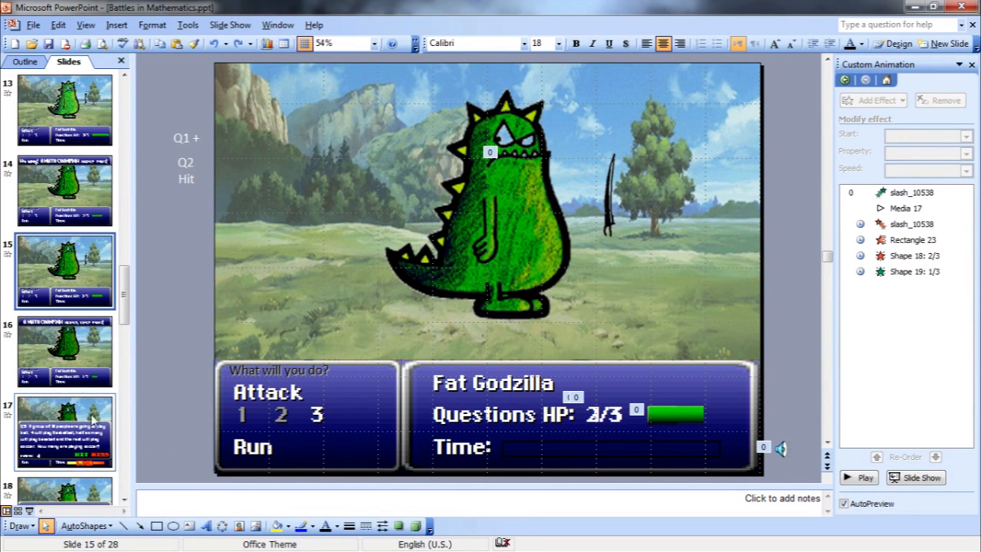
click(93, 360)
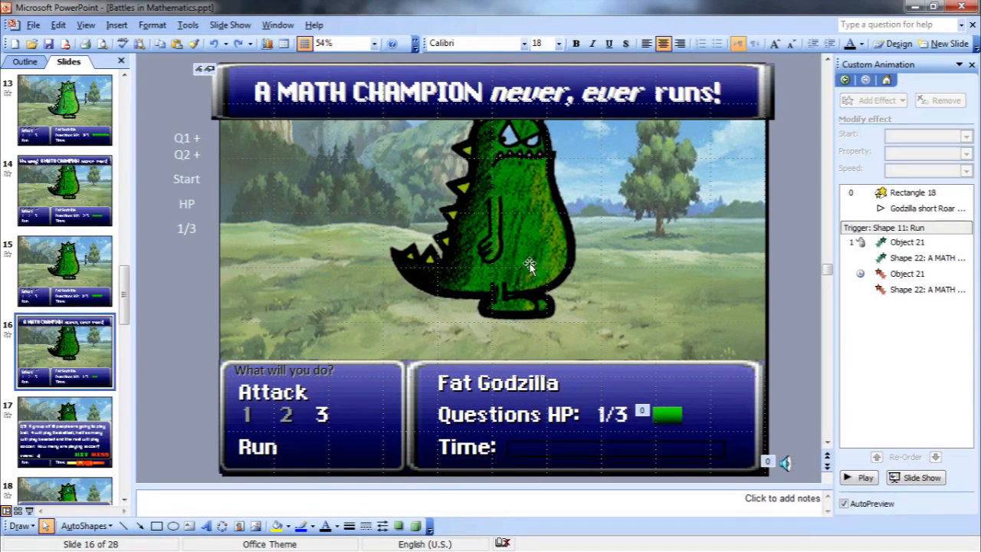
click(172, 383)
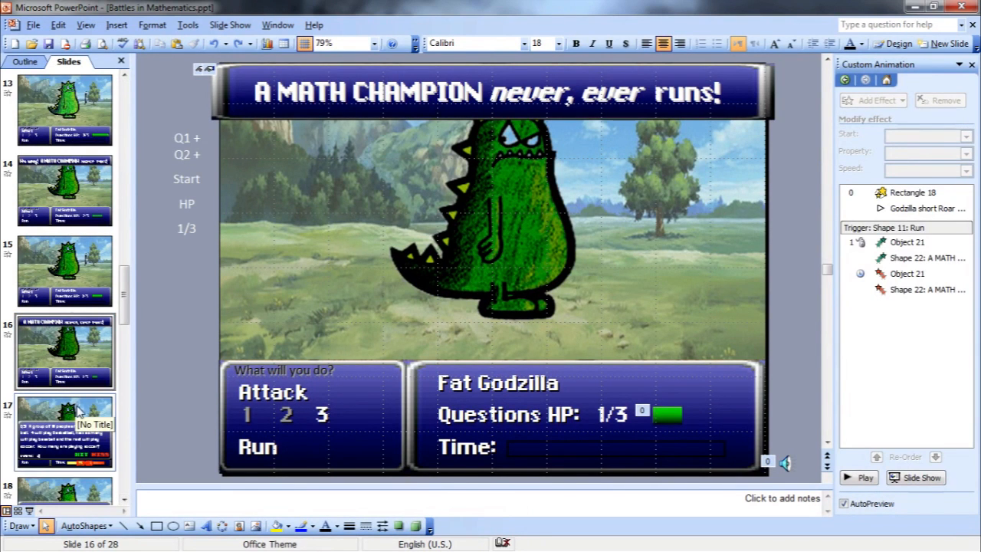
Compare the Q1, Q2 and HP notes on slides 17, 18 and 19's versions of question 3, and view slide 20's hit slide.
click(83, 375)
scroll(80, 360, down, 2)
click(59, 267)
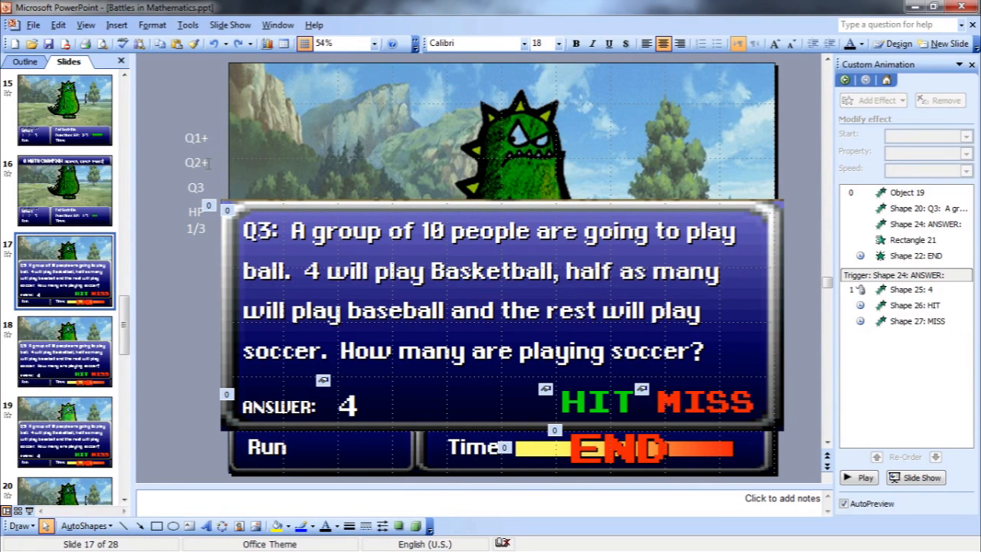
click(60, 326)
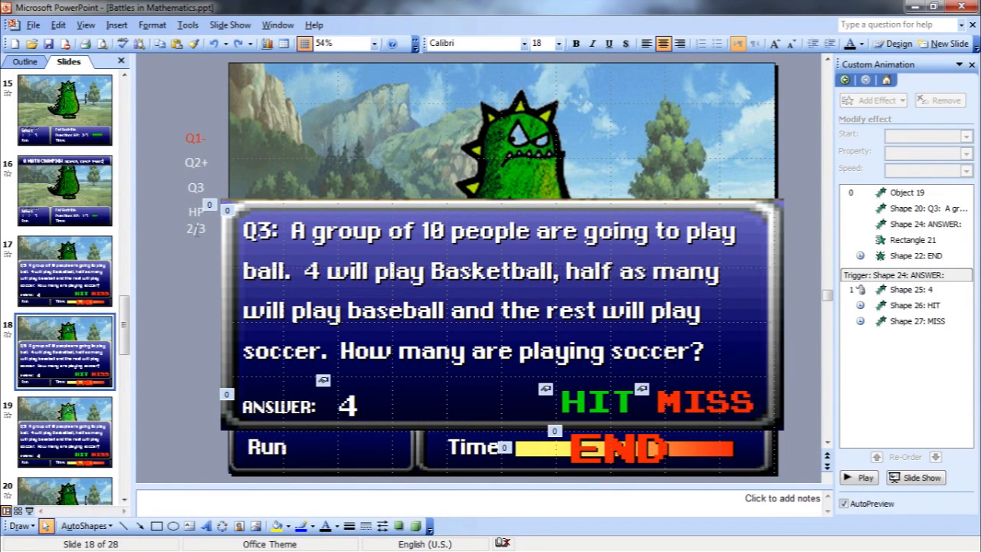
key(Page_Down)
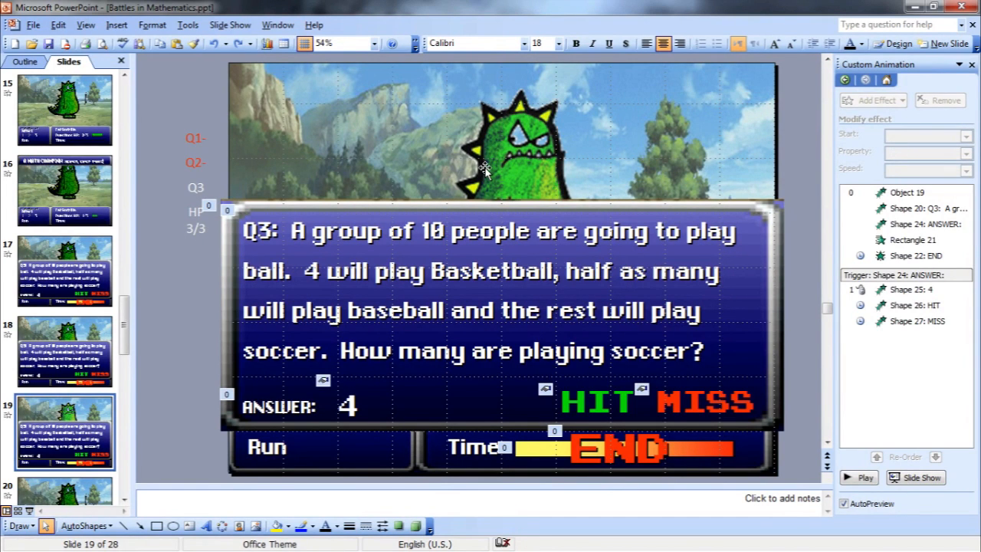
click(82, 289)
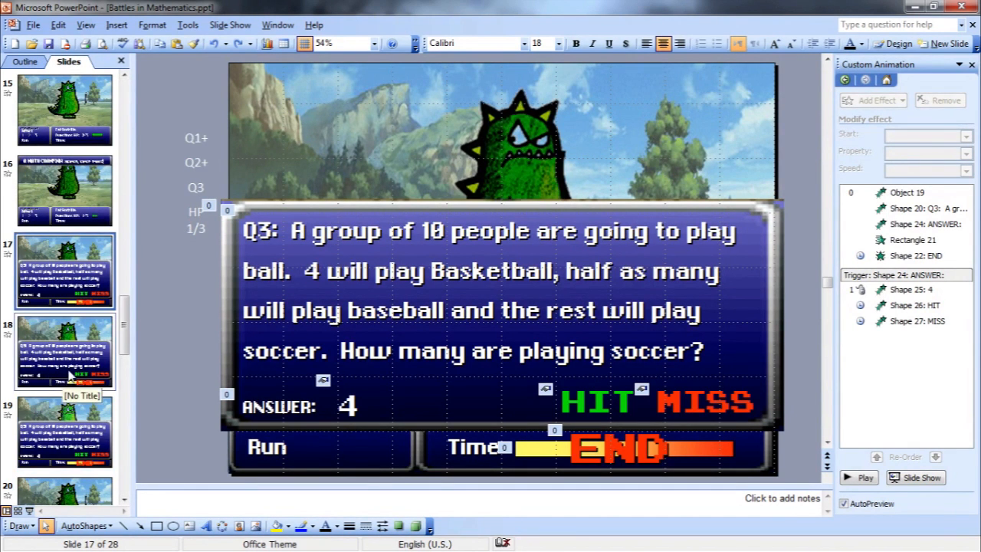
click(72, 372)
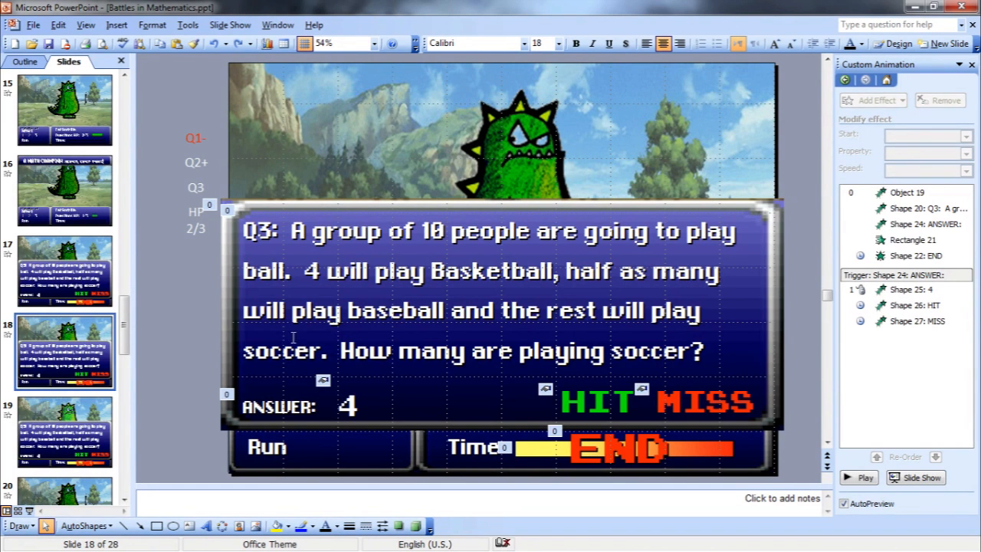
click(69, 429)
click(75, 195)
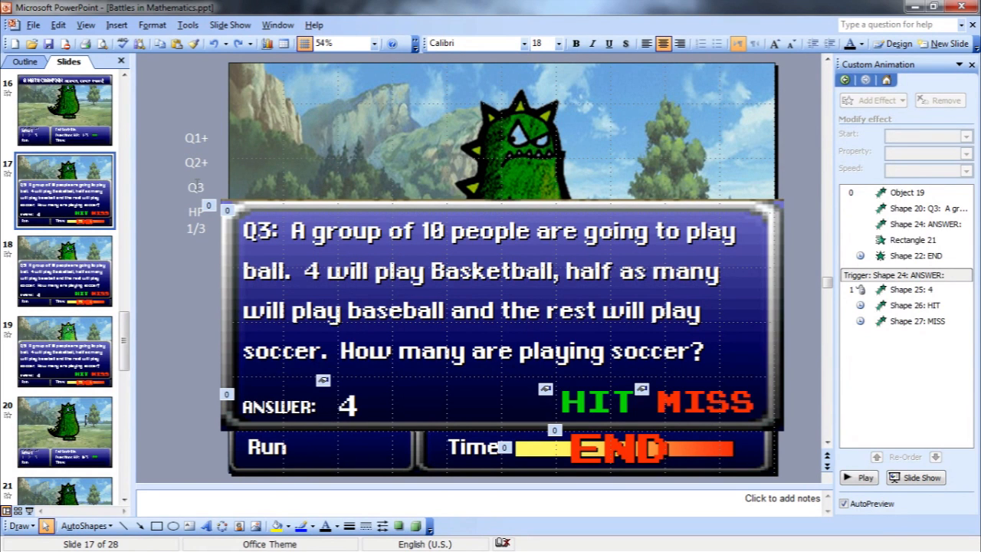
click(69, 405)
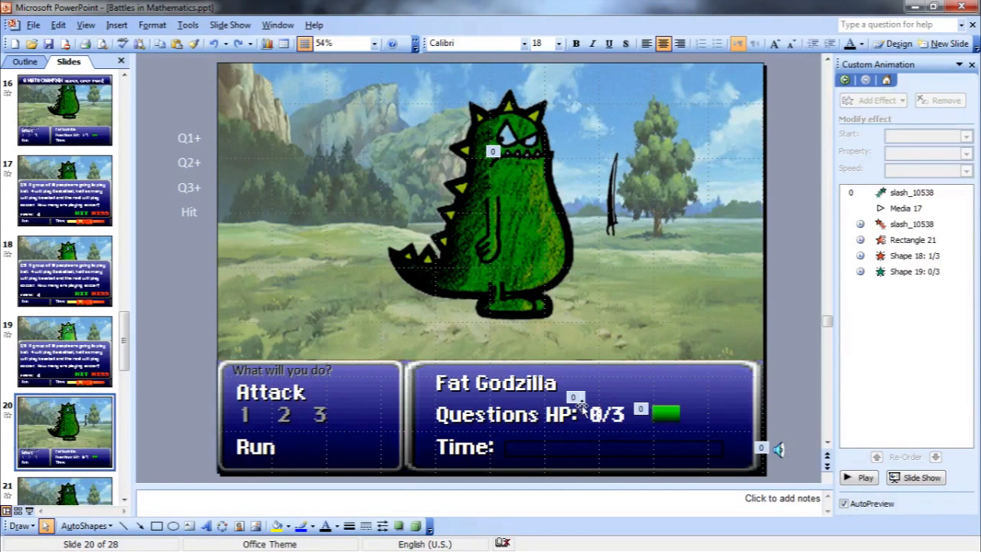
Preview the monster's defeat from slide 21 through the victory screen as a slide show, and revisit slides 21 and 22.
key(Page_Down)
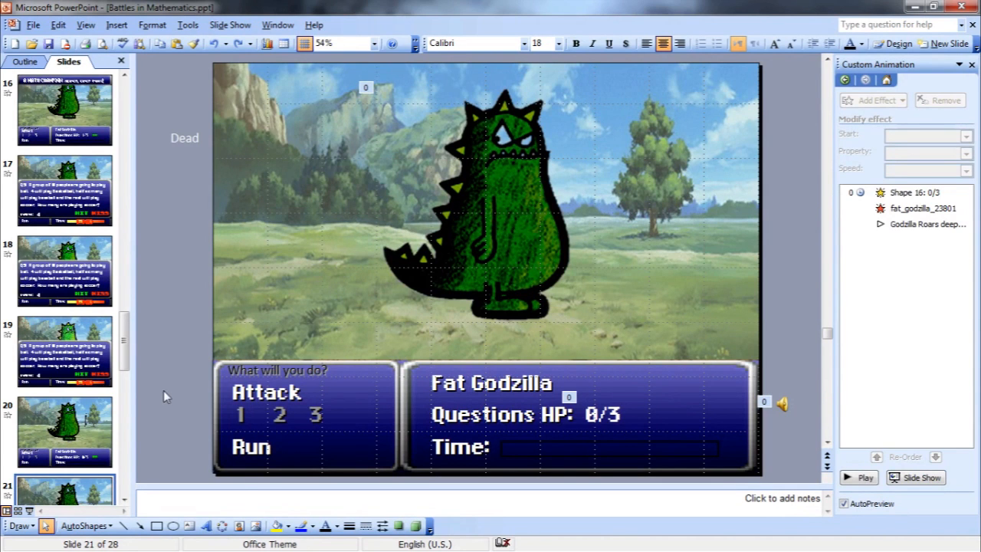
click(29, 510)
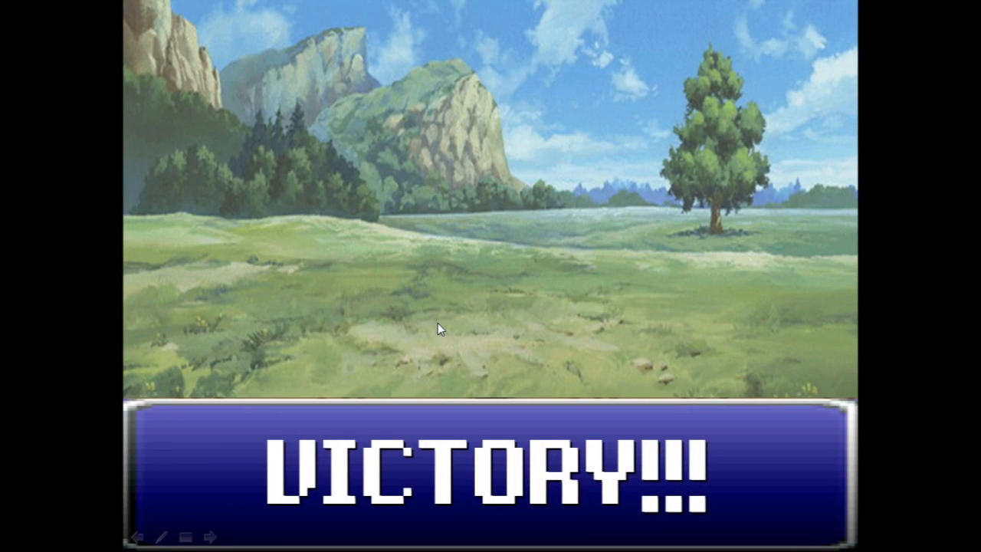
key(Escape)
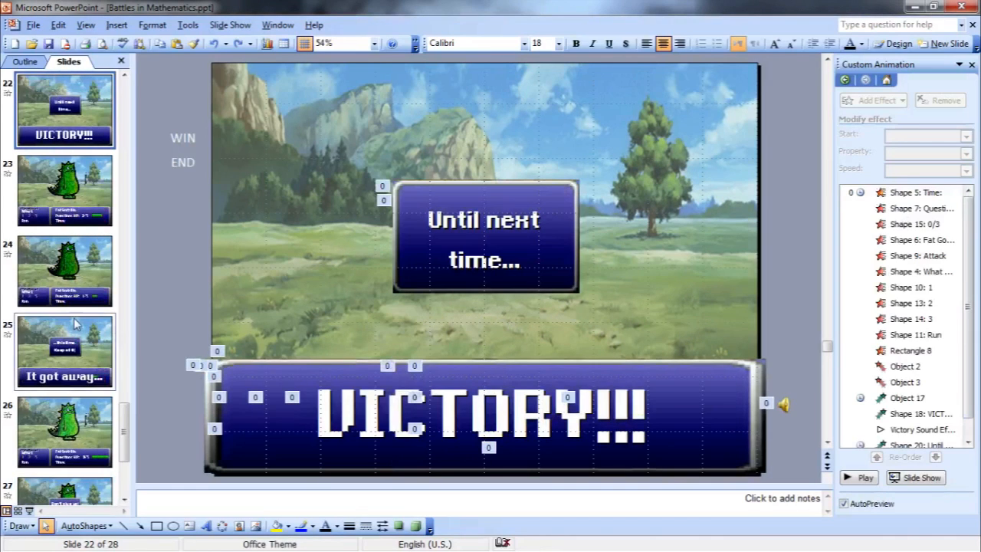
key(Up)
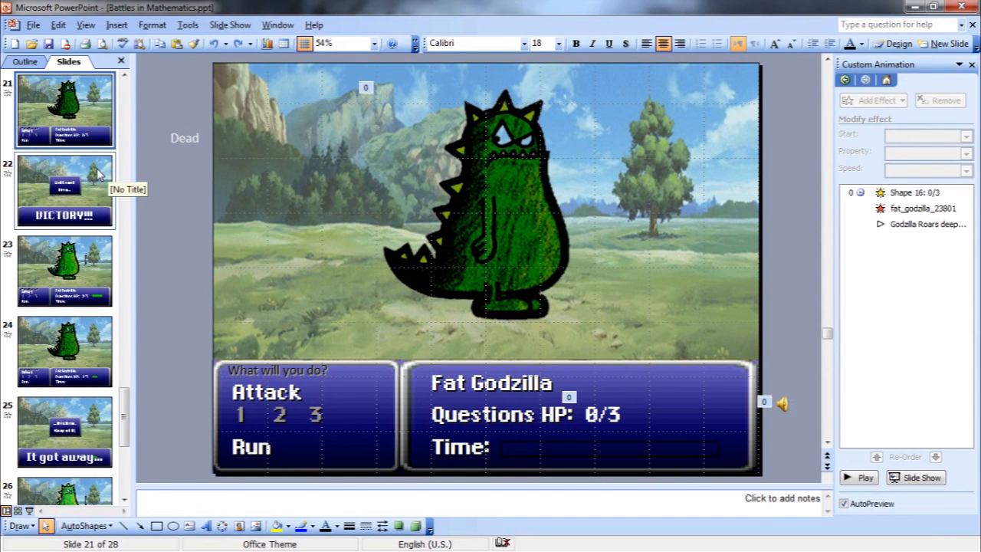
click(98, 175)
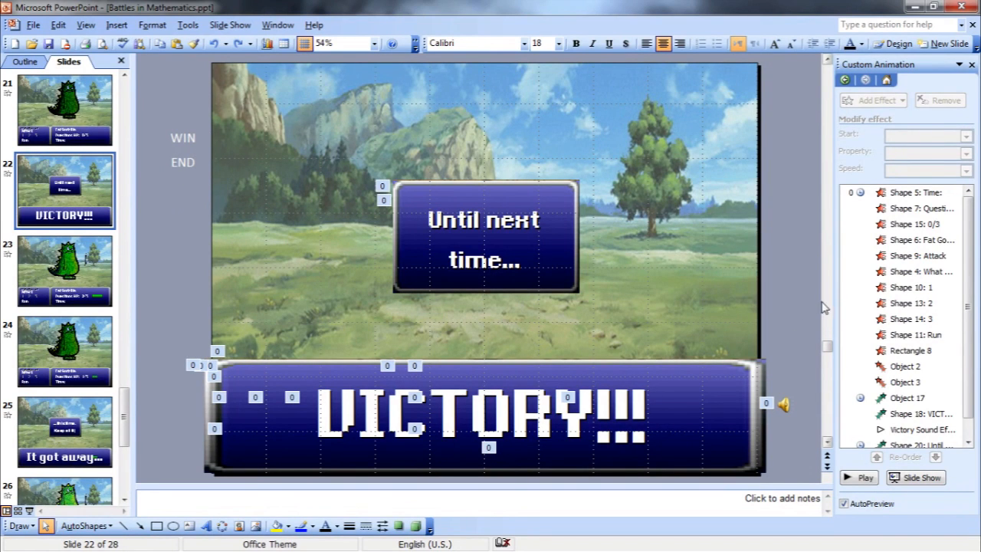
Inspect the animation effects on victory slide 22, from the Time, Questions HP and Attack text shapes to the end of the list.
click(923, 195)
click(914, 208)
click(912, 224)
click(911, 240)
click(909, 255)
click(907, 288)
drag(969, 309, 974, 384)
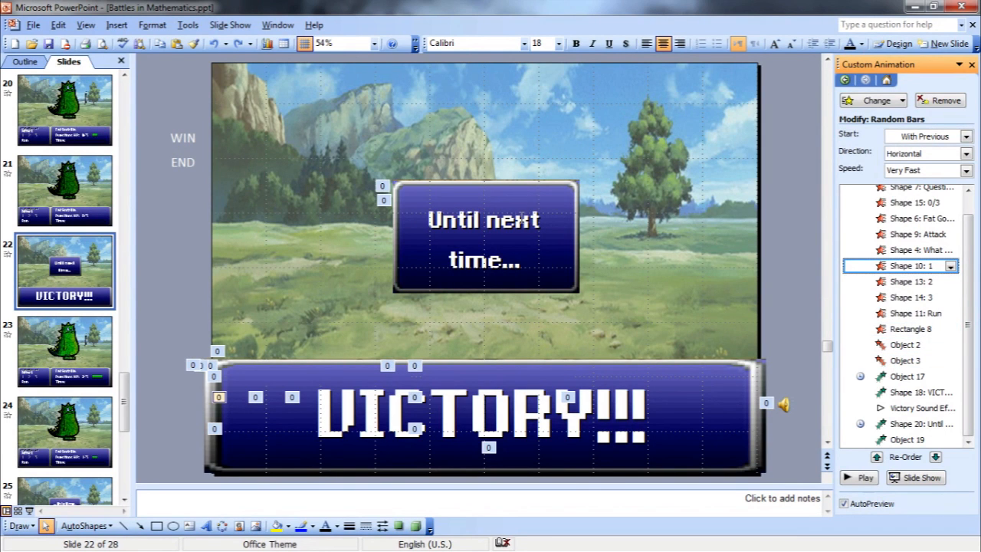
Replace the "Until next time" message on slide 22 with "Great job, you awesome students", keeping the trailing dots.
triple_click(522, 222)
drag(502, 260, 432, 236)
text(Great job)
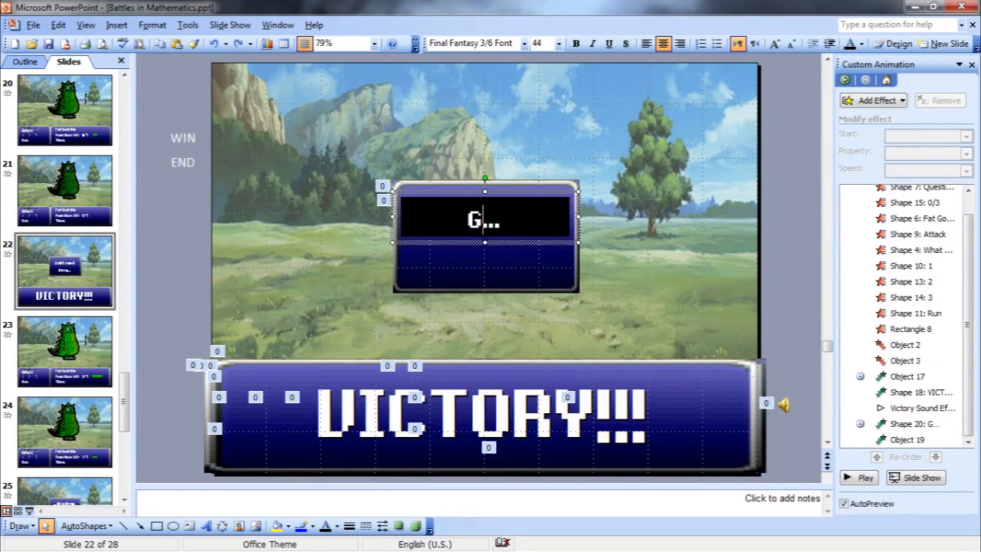
text(, you )
text(awesome studn)
text(ets)
key(BackSpace)
key(BackSpace)
key(BackSpace)
key(BackSpace)
text(ents)
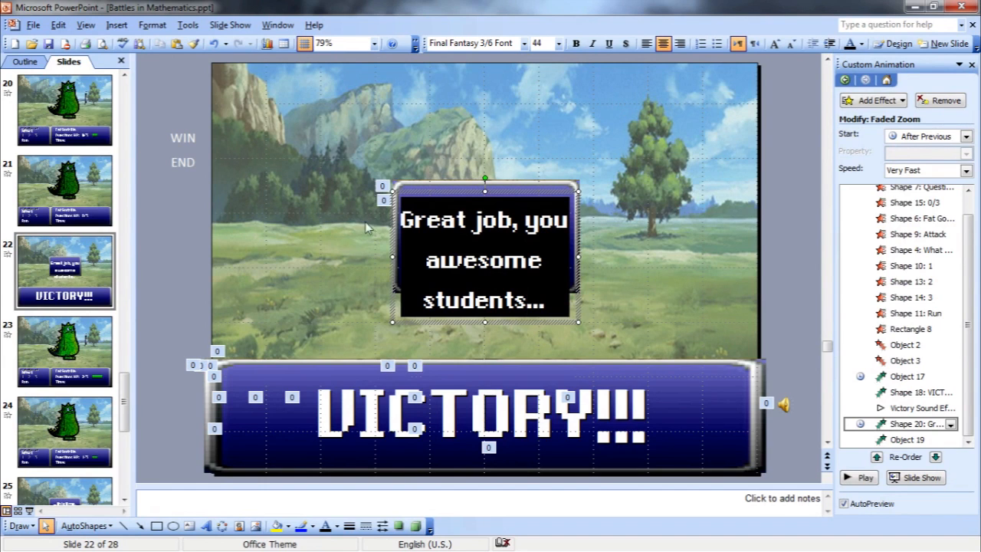
Reduce the victory message's font size to 36 and move its text box up slightly to fit inside the blue box.
click(502, 247)
click(547, 305)
drag(547, 305, 400, 208)
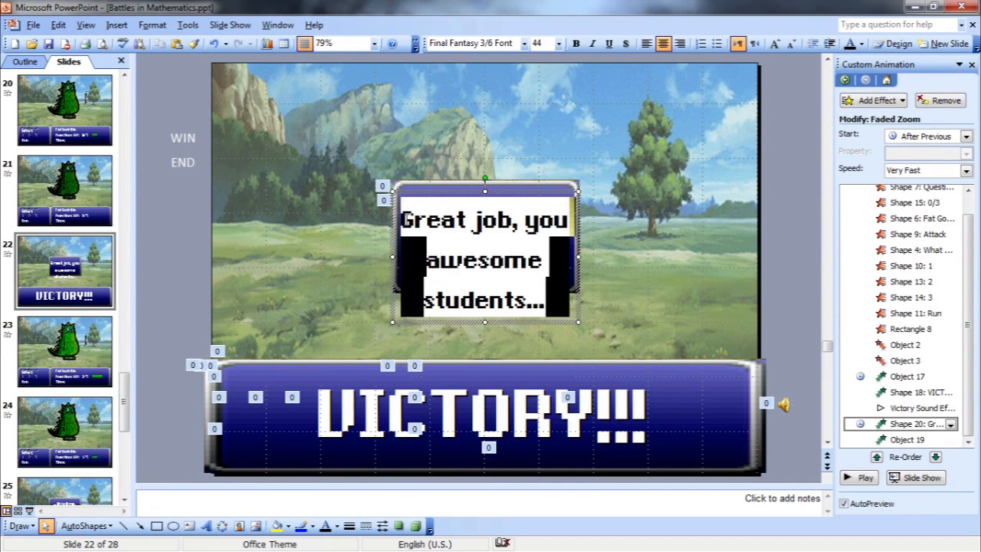
click(559, 44)
click(555, 130)
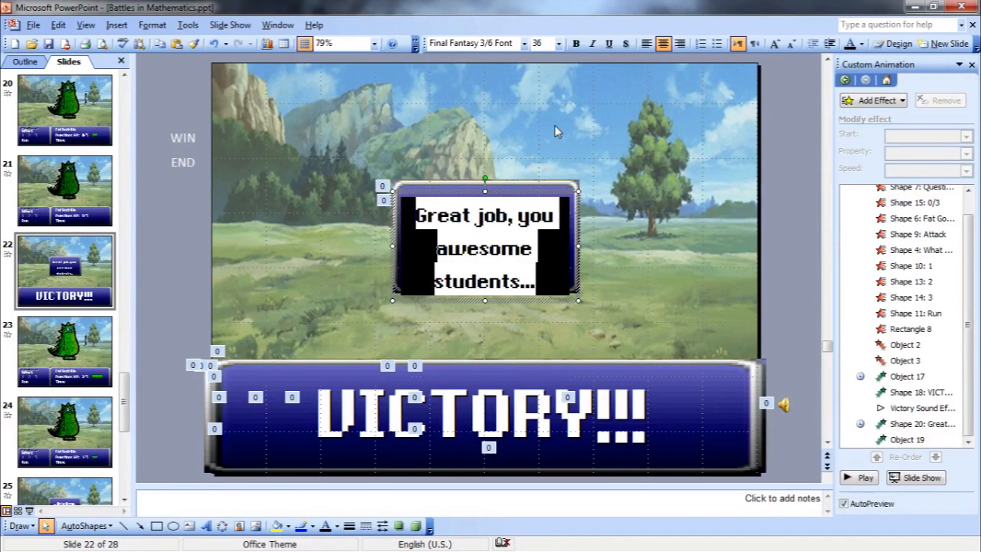
click(523, 185)
drag(523, 186, 523, 179)
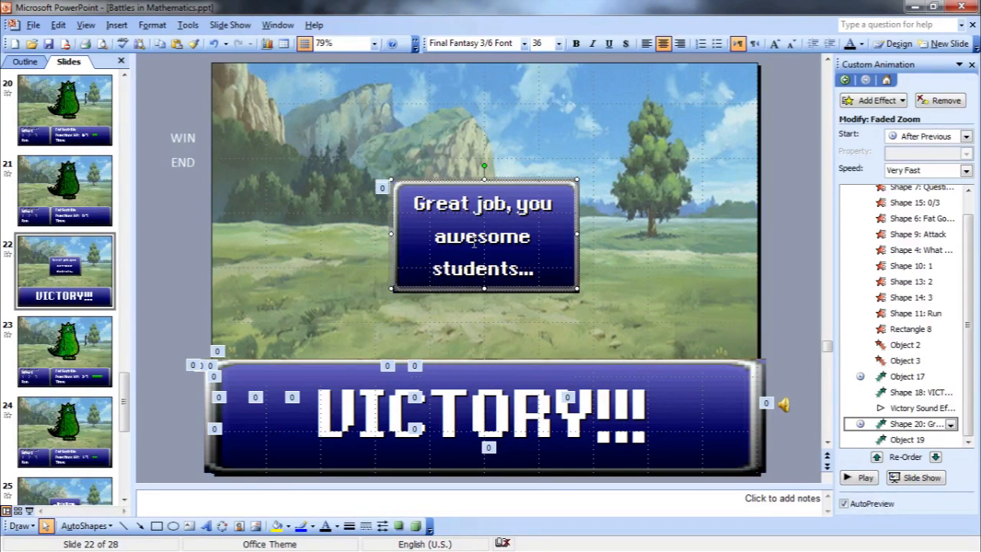
Undo the wording, font size and position changes to the victory message on slide 22.
key(ctrl+z)
key(ctrl+z)
key(ctrl+z)
Review slides 22 and 23 with their notes, and preview the monster's escape from slide 24 as a slide show.
click(106, 353)
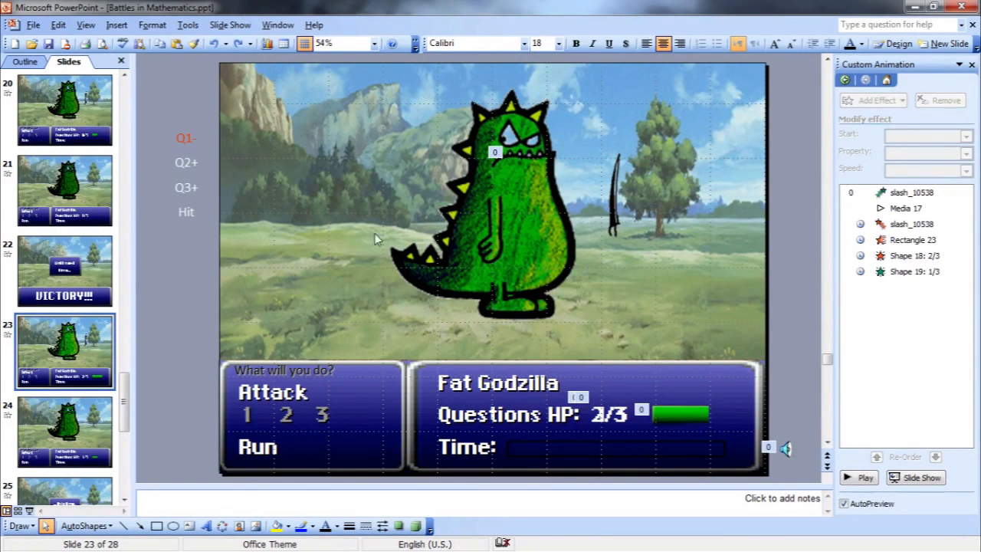
click(66, 264)
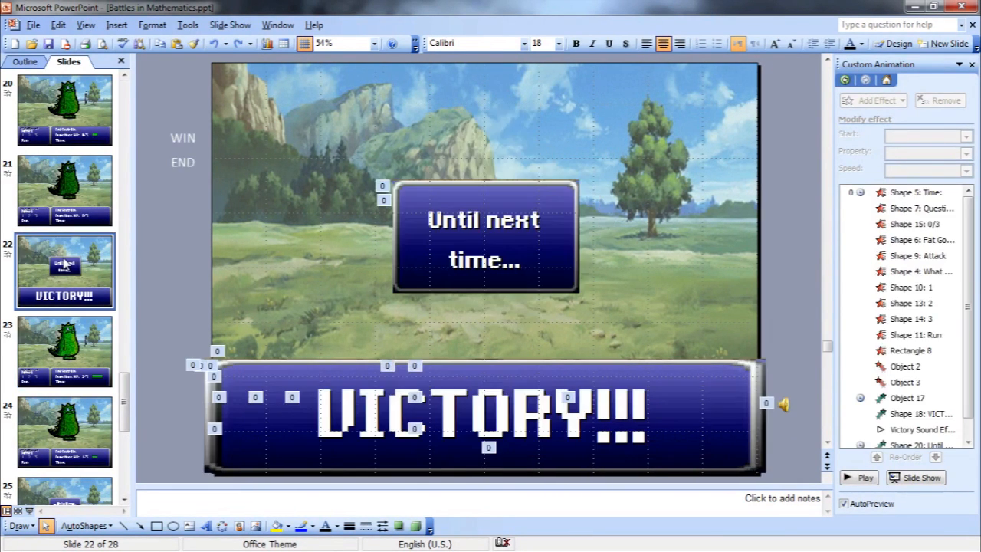
click(66, 353)
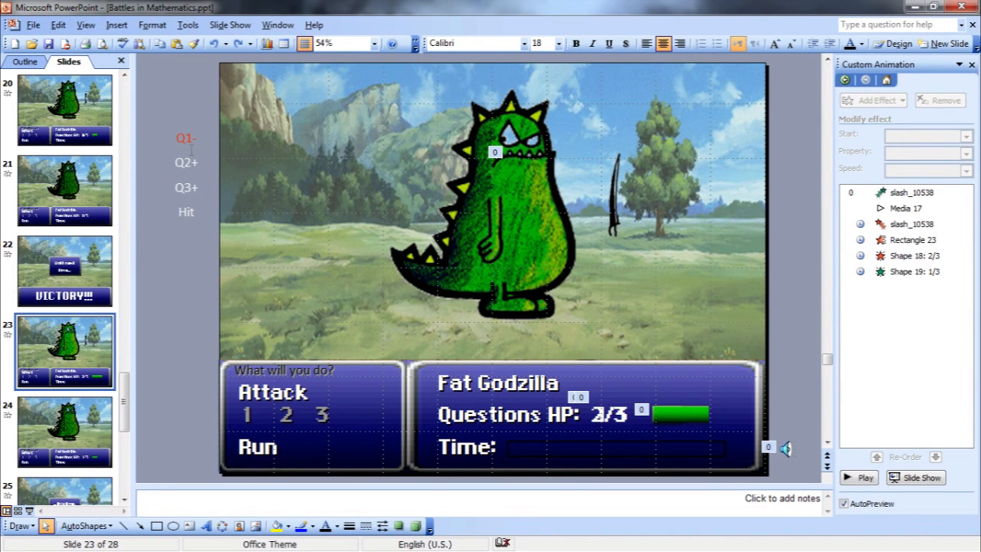
click(69, 411)
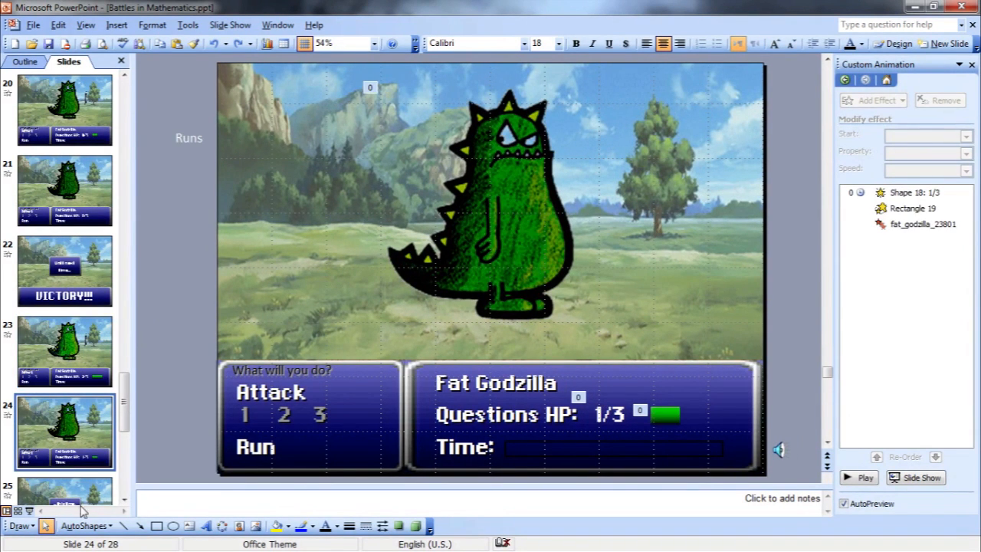
click(29, 510)
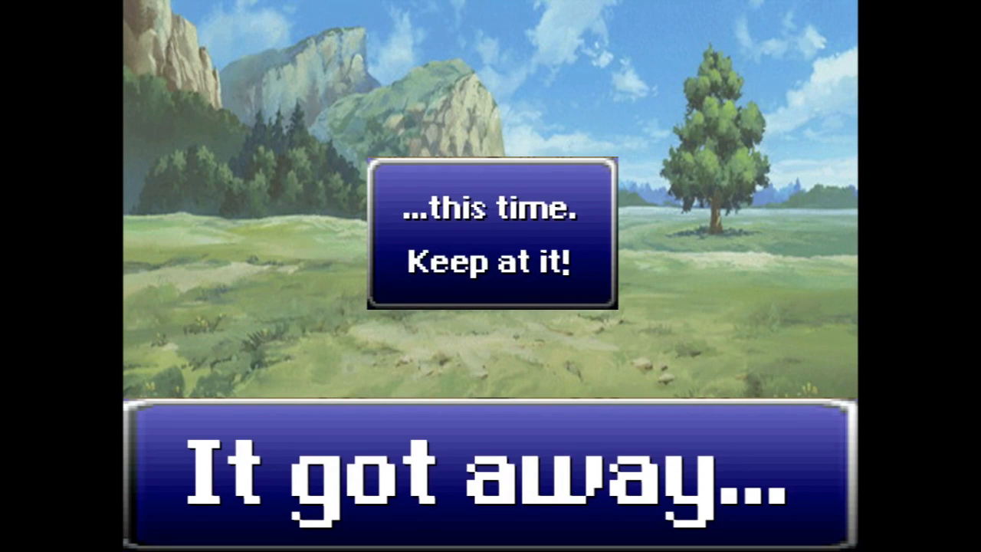
key(Escape)
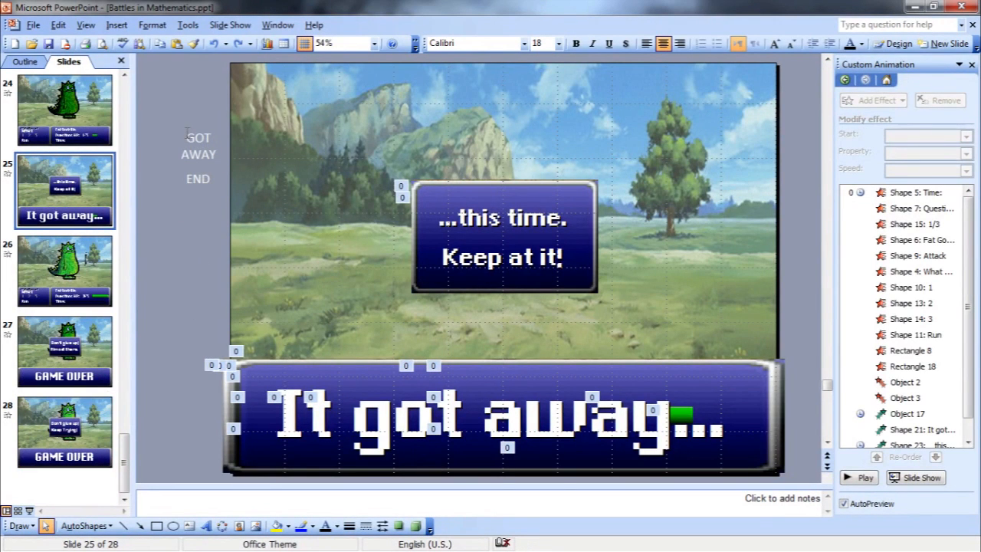
Examine slide 26's Q1 hit version, and preview the one-hit and zero-hit GAME OVER endings on slides 27 and 28.
click(94, 260)
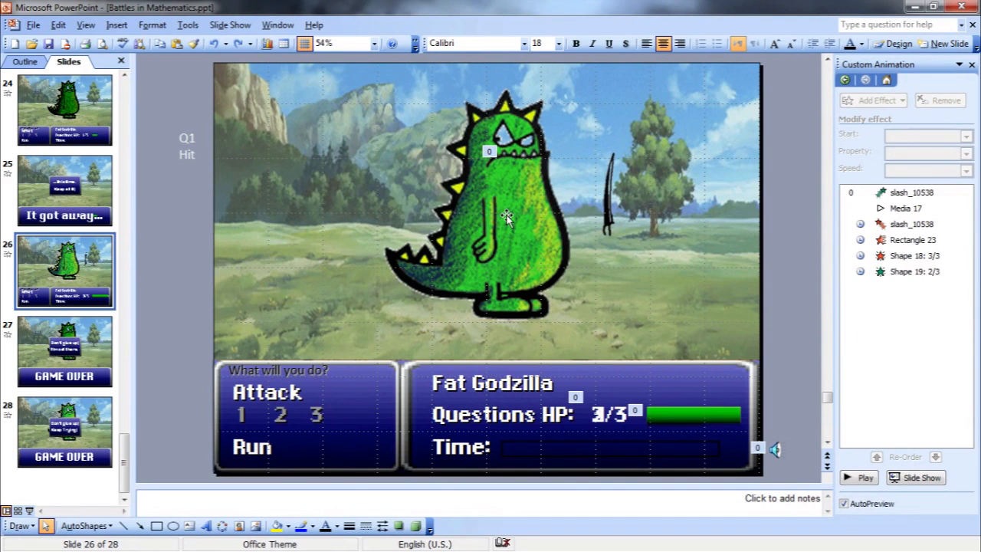
click(55, 350)
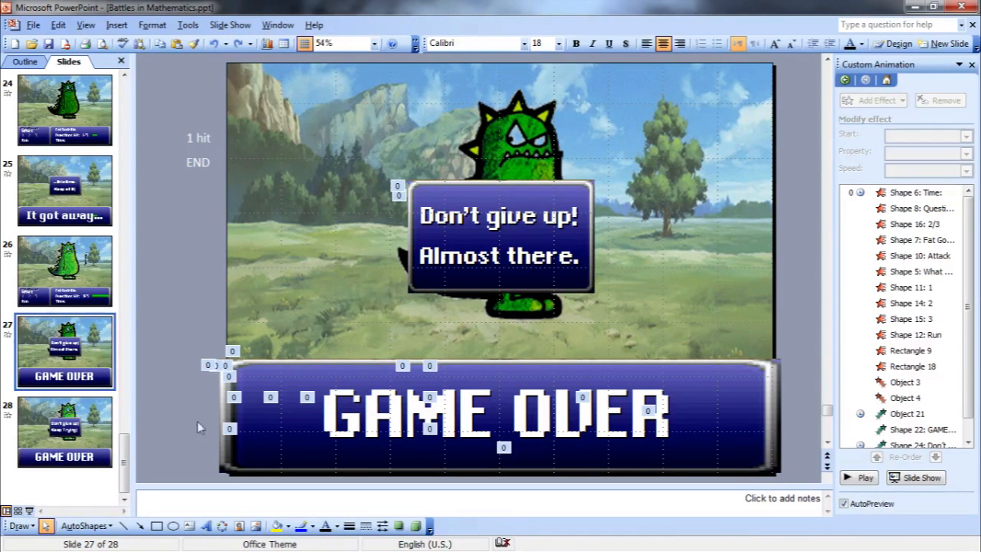
click(29, 510)
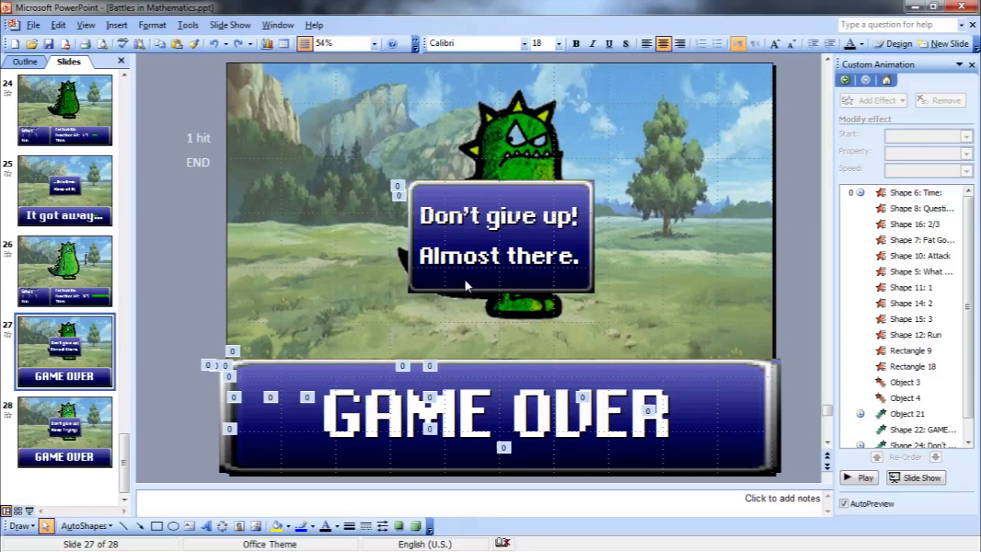
key(Escape)
click(53, 458)
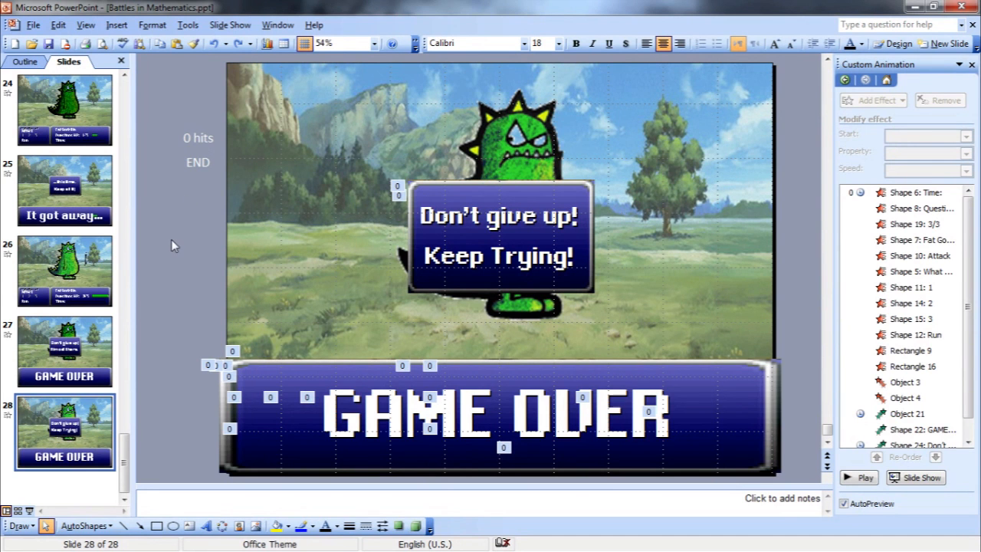
click(30, 511)
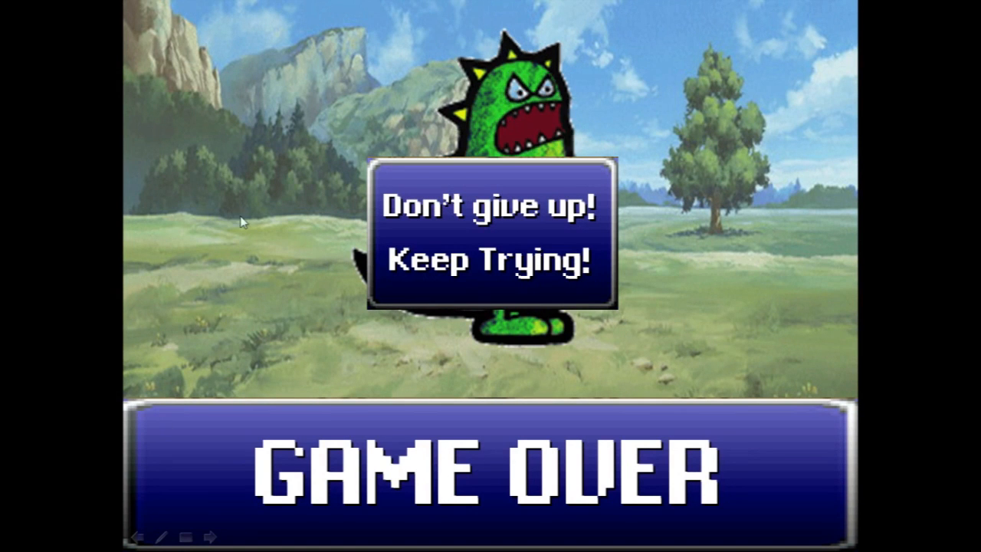
key(Escape)
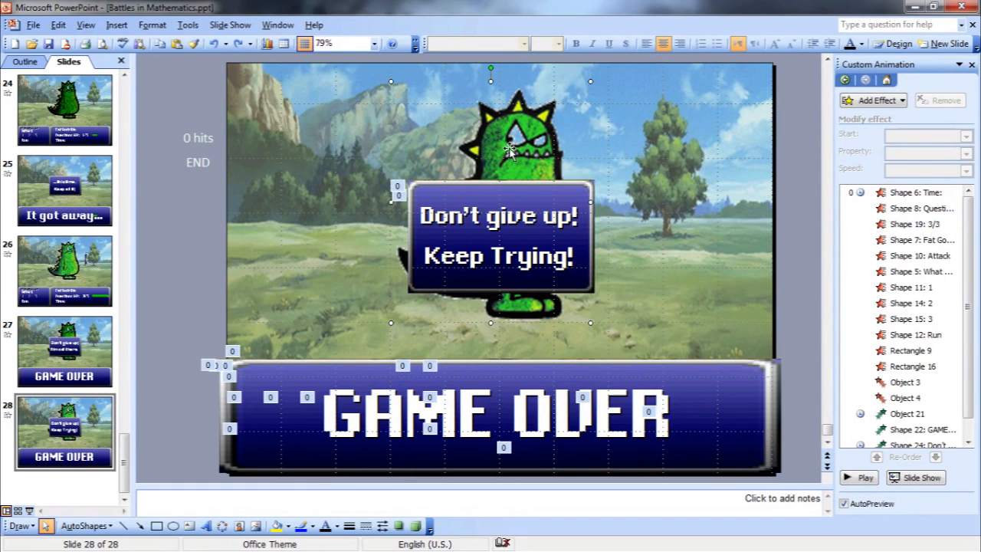
Try deleting the monster from slide 28 and applying a solid black background to that slide, and undo both changes.
key(Delete)
right_click(277, 188)
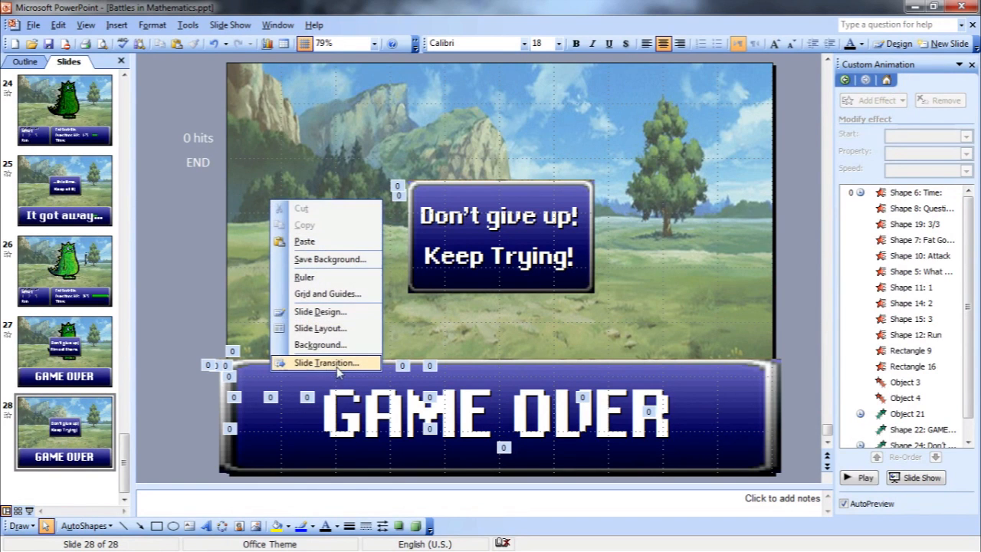
click(314, 344)
click(185, 348)
click(163, 373)
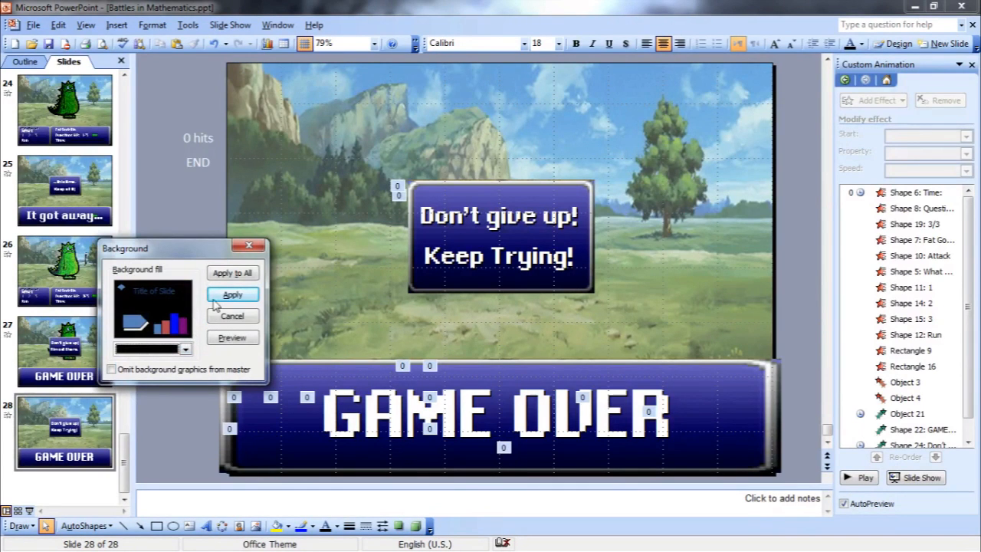
click(221, 296)
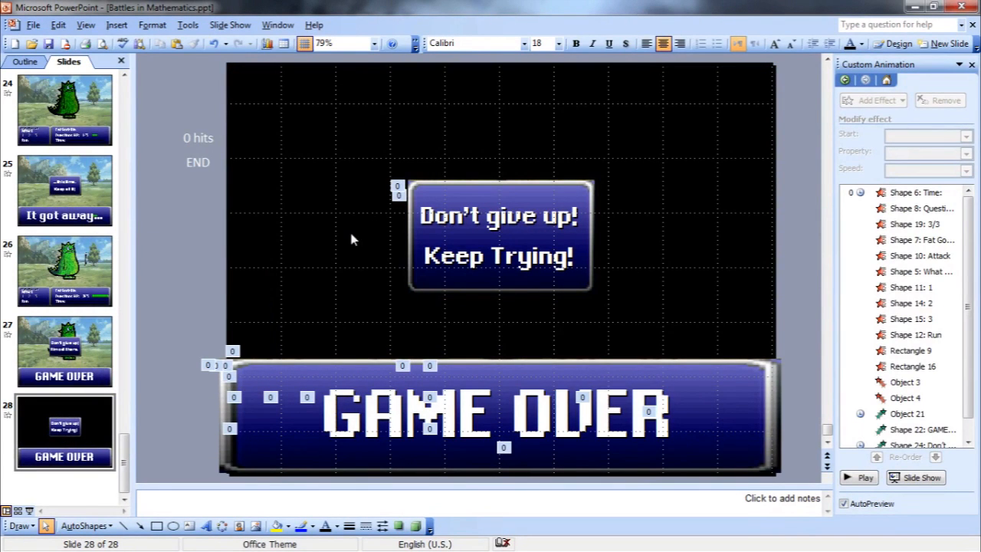
key(ctrl+z)
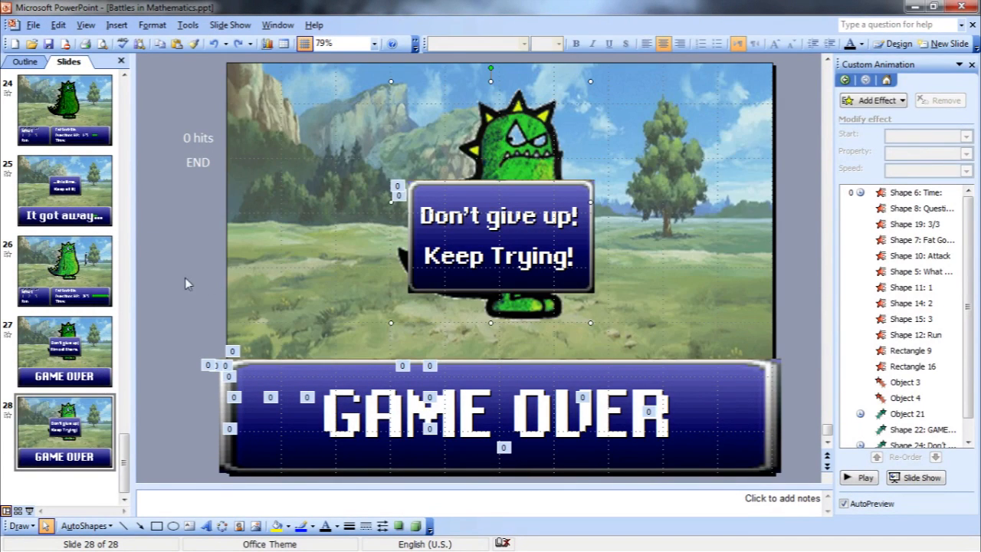
Return to battle start slide 7 and select the Fat Godzilla picture.
drag(124, 452, 126, 173)
click(65, 190)
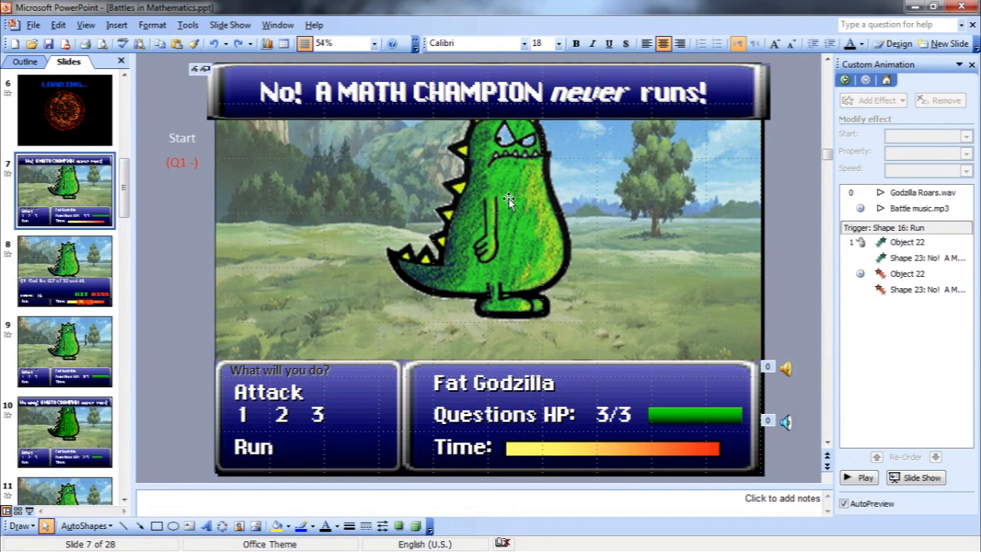
click(508, 198)
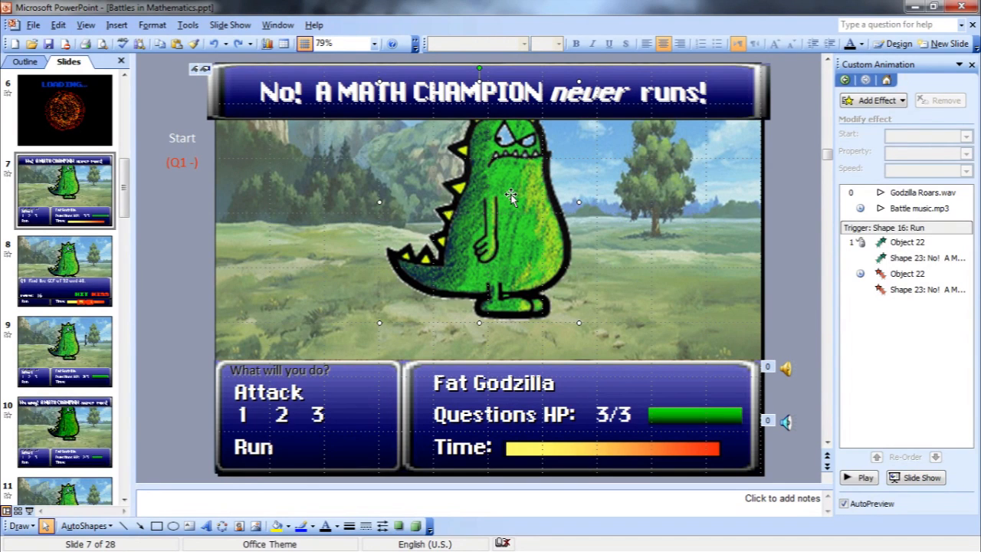
Switch to the Battles in Mathematics folder in Windows Explorer and examine the Battle music.mp3 and pptview.exe files.
click(914, 7)
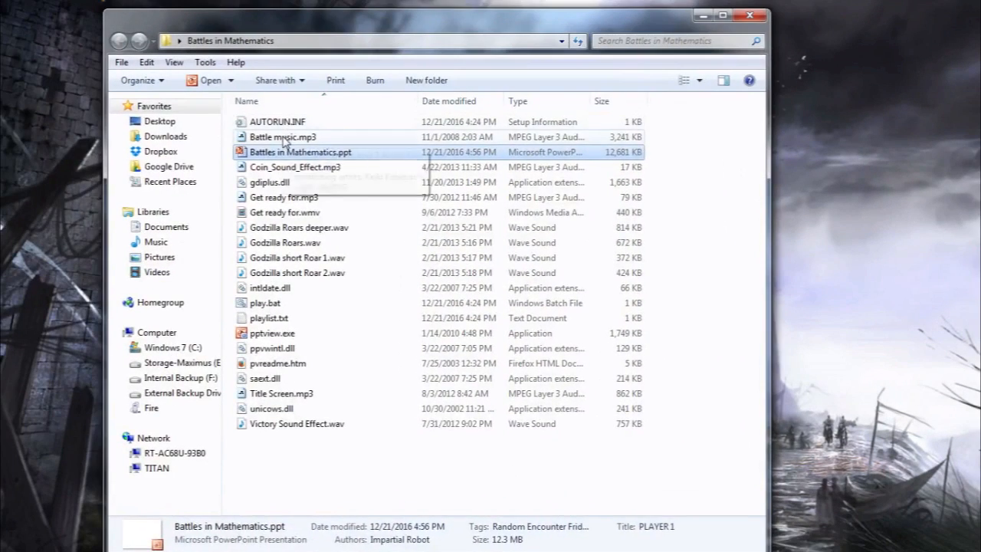
click(281, 138)
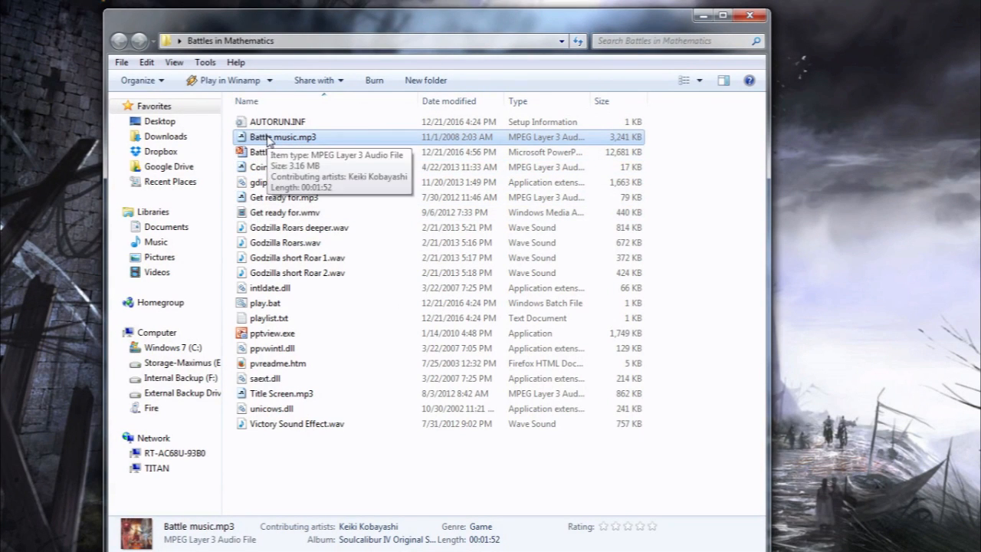
click(228, 150)
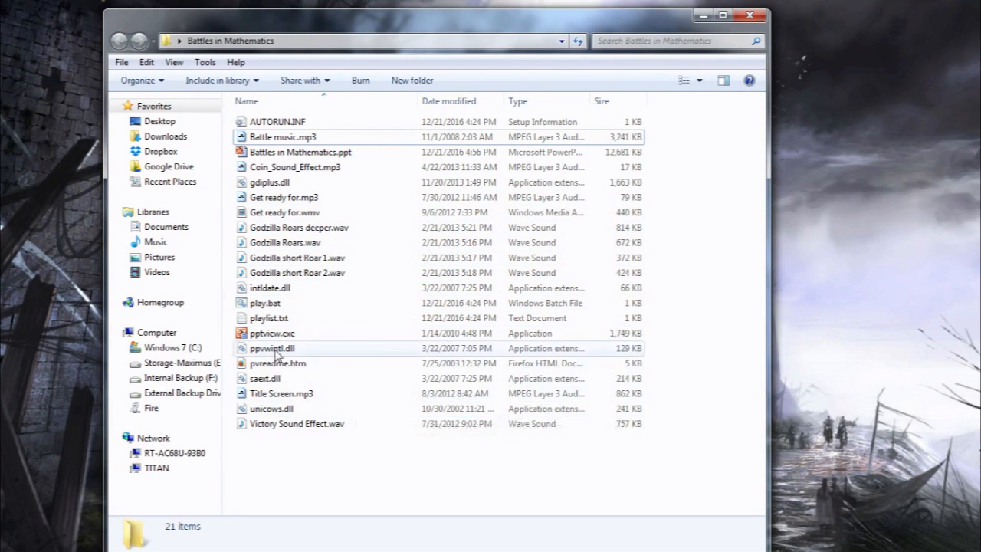
click(292, 334)
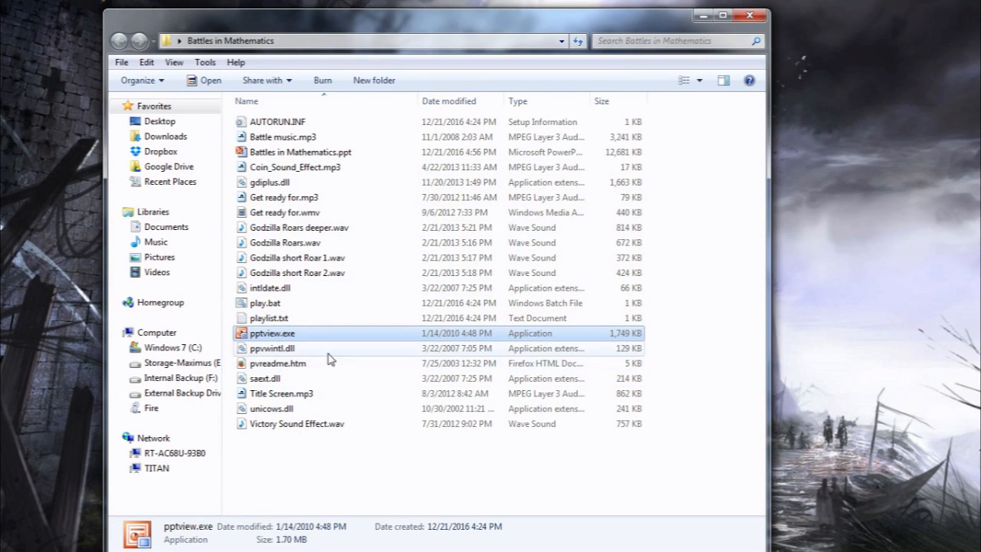
Reopen Battles in Mathematics.ppt in PowerPoint from the folder and view the LOADING slide 6.
click(375, 158)
double_click(375, 158)
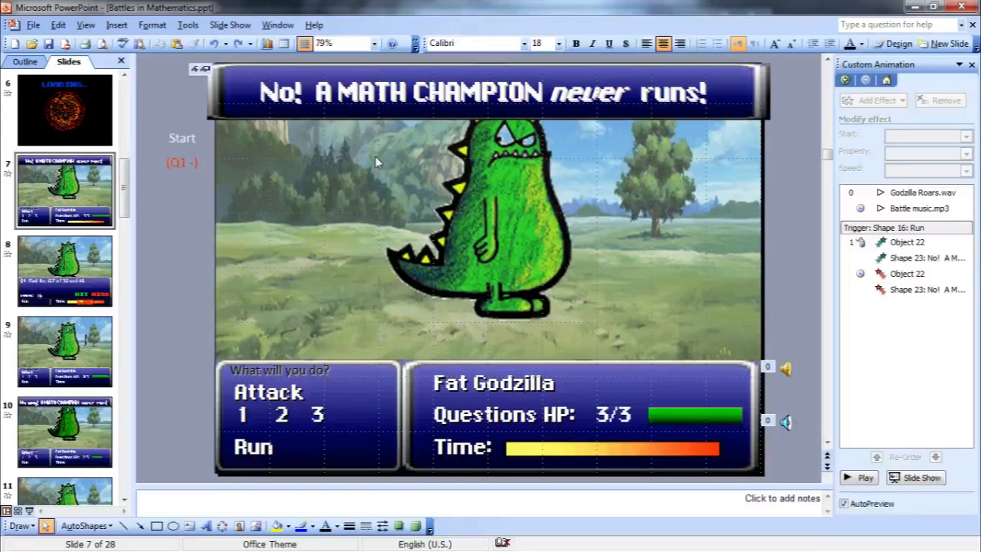
click(76, 143)
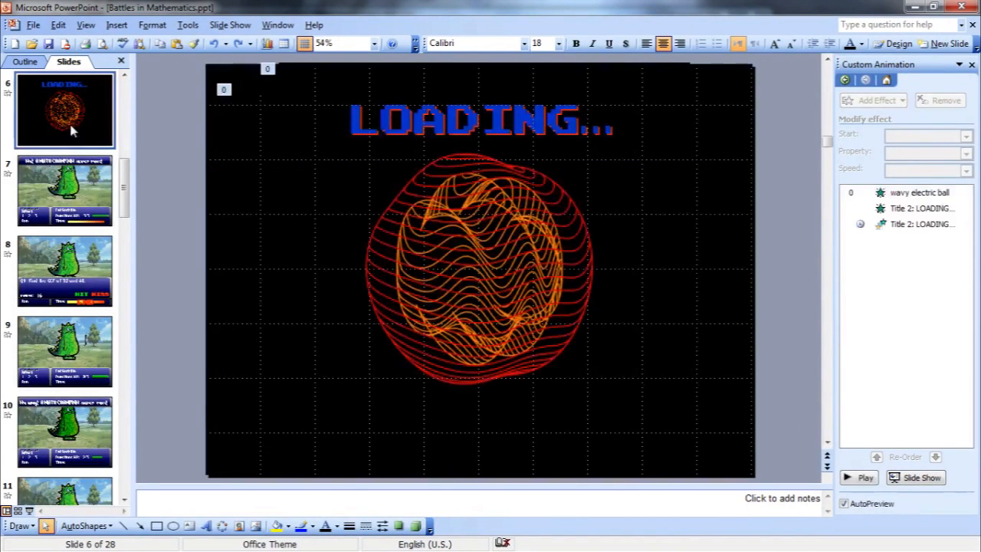
scroll(69, 179, up, 5)
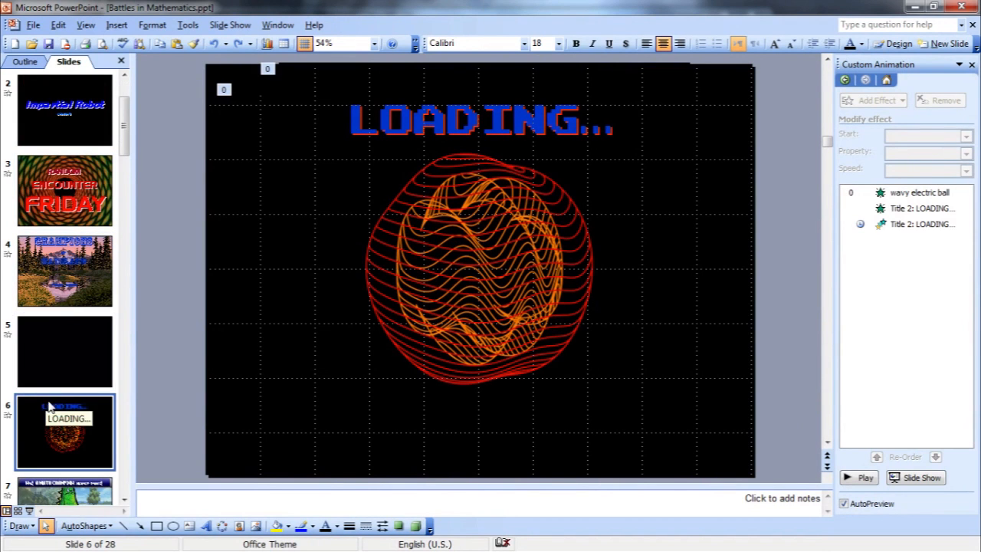
scroll(57, 406, down, 6)
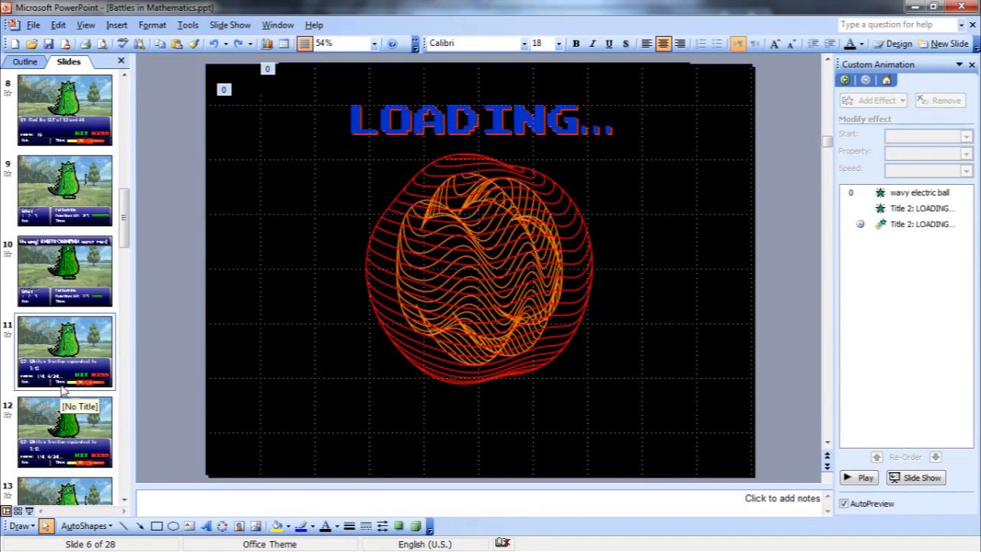
scroll(77, 266, up, 6)
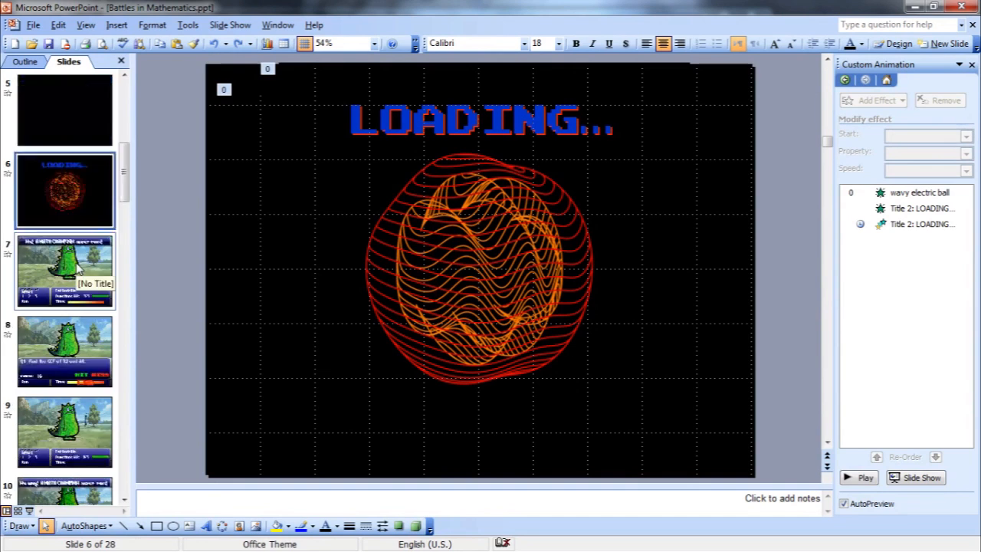
scroll(77, 266, up, 1)
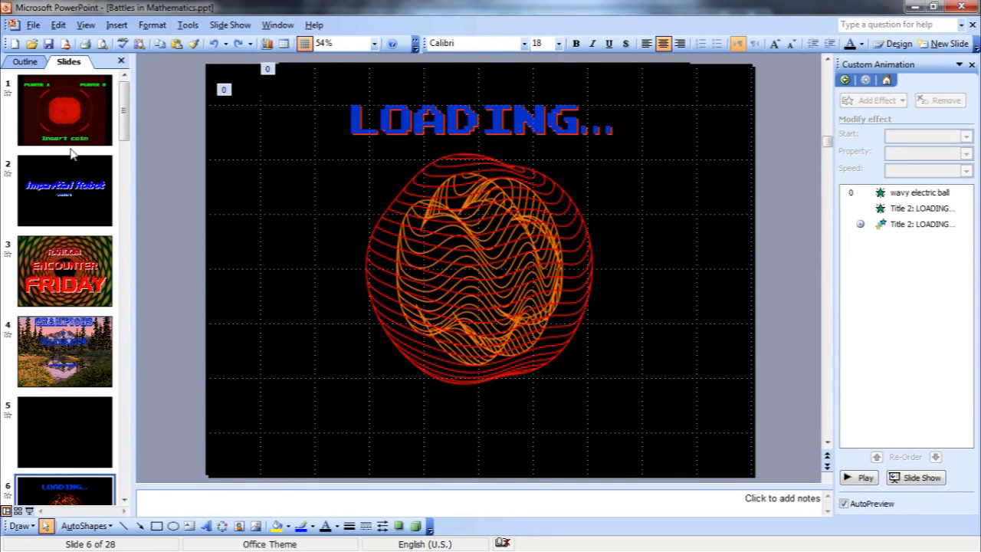
Save a copy of the presentation as Battles in Mathematics 2.ppt in the Battles in Mathematics folder.
click(33, 24)
click(77, 109)
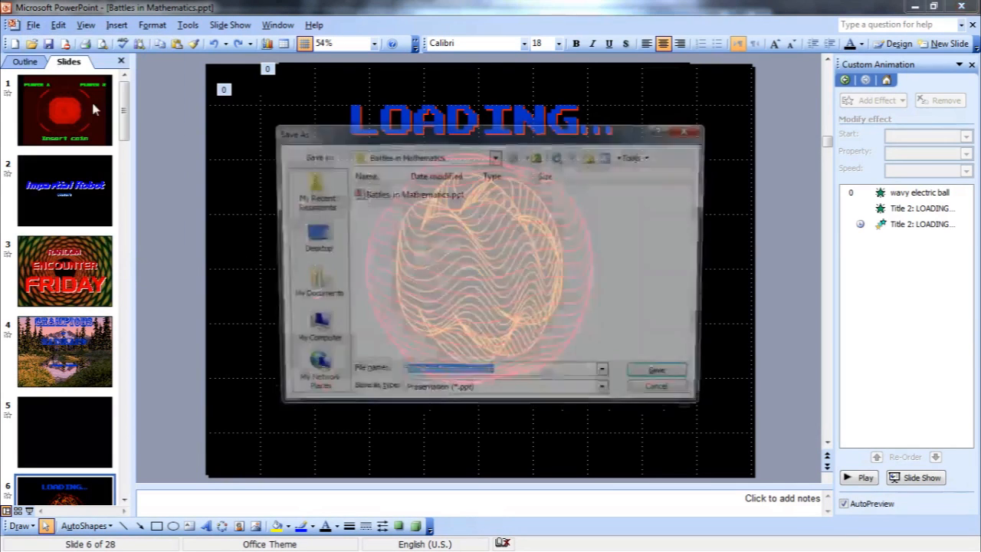
click(480, 376)
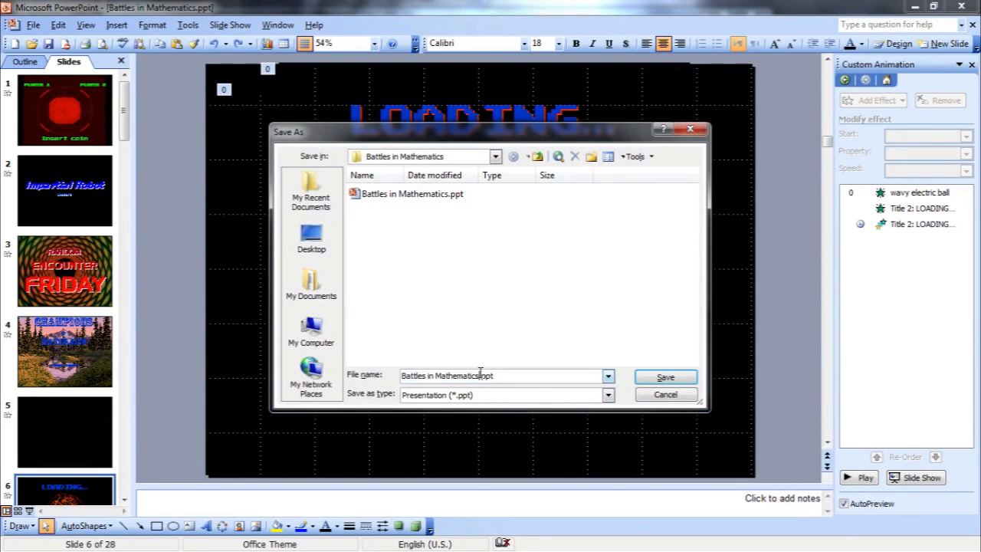
text(2)
key(Return)
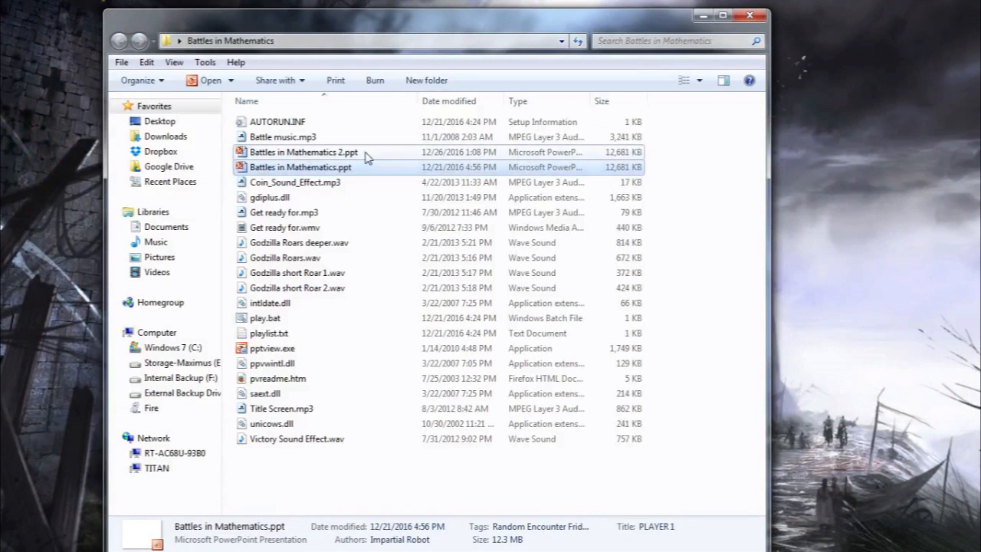
Delete the Battles in Mathematics 2.ppt copy from the Battles in Mathematics folder in Windows Explorer.
click(365, 154)
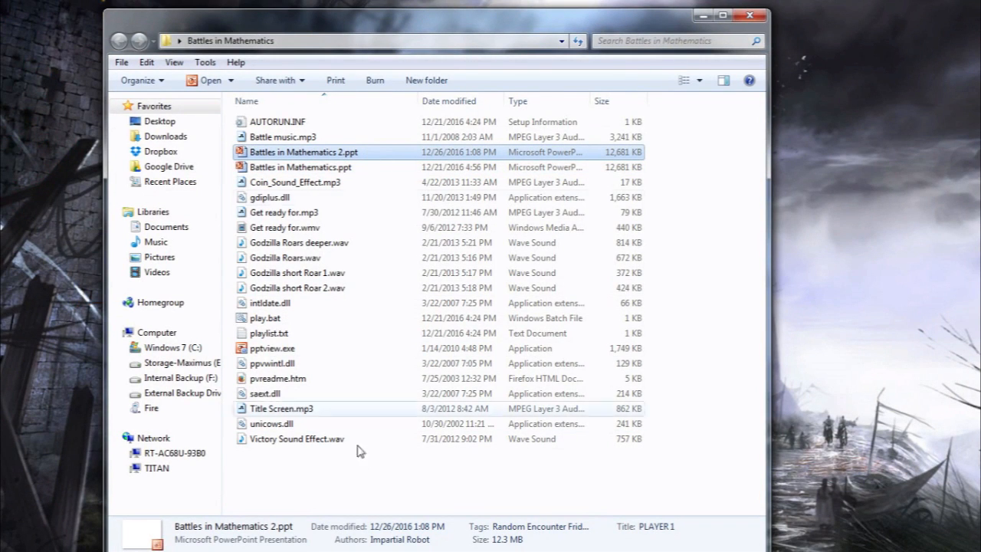
click(362, 153)
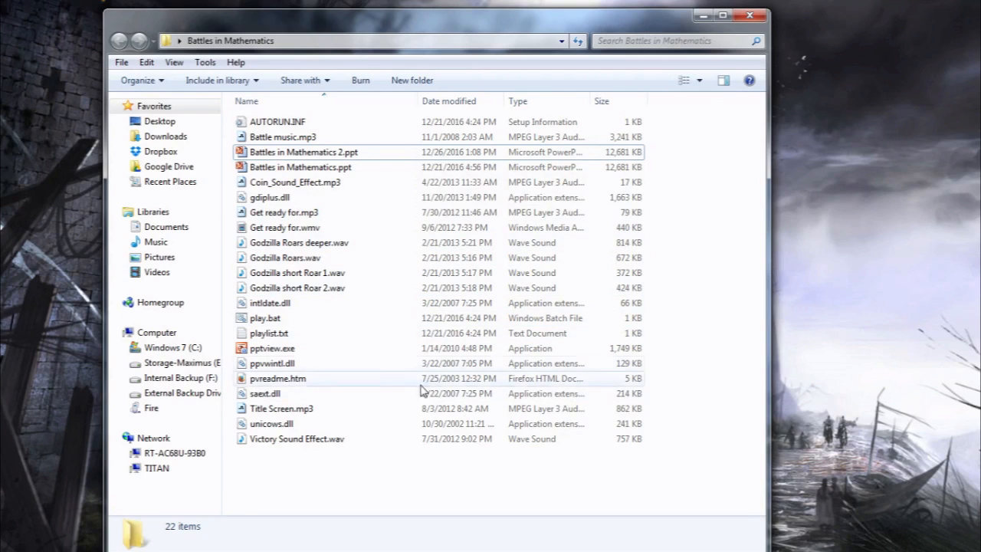
click(392, 156)
key(Delete)
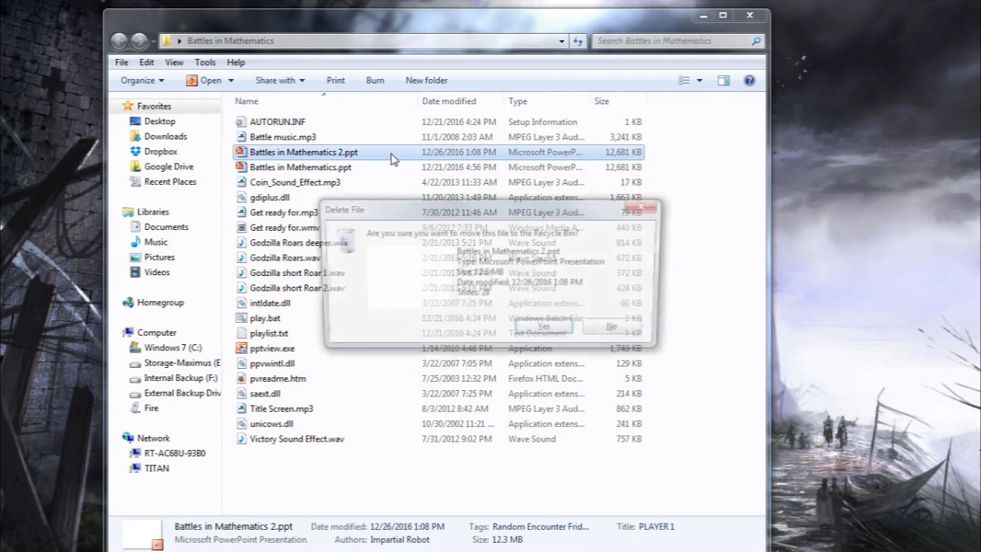
key(Return)
Reopen Battles in Mathematics.ppt in PowerPoint from the folder and go to battle start slide 7.
double_click(307, 152)
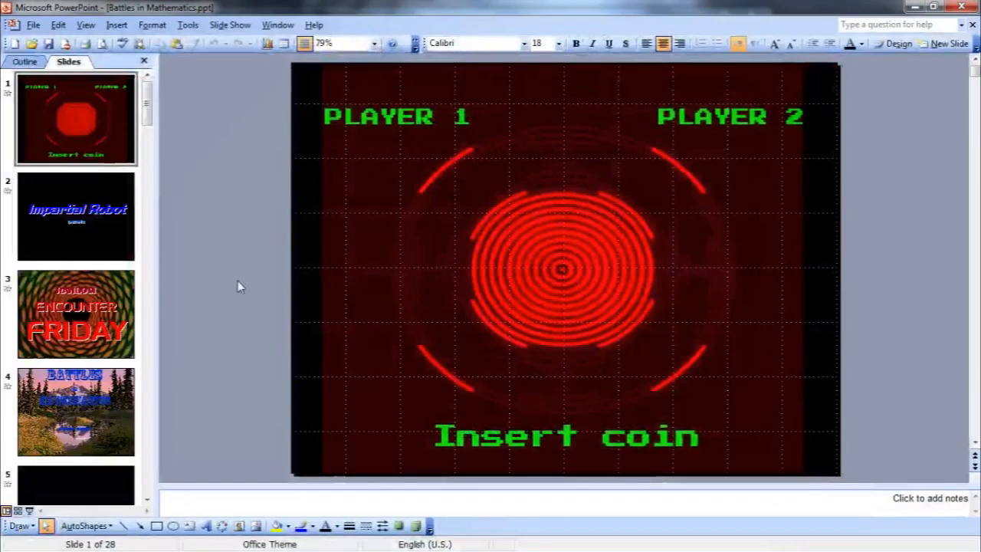
click(99, 329)
scroll(111, 346, down, 4)
click(111, 346)
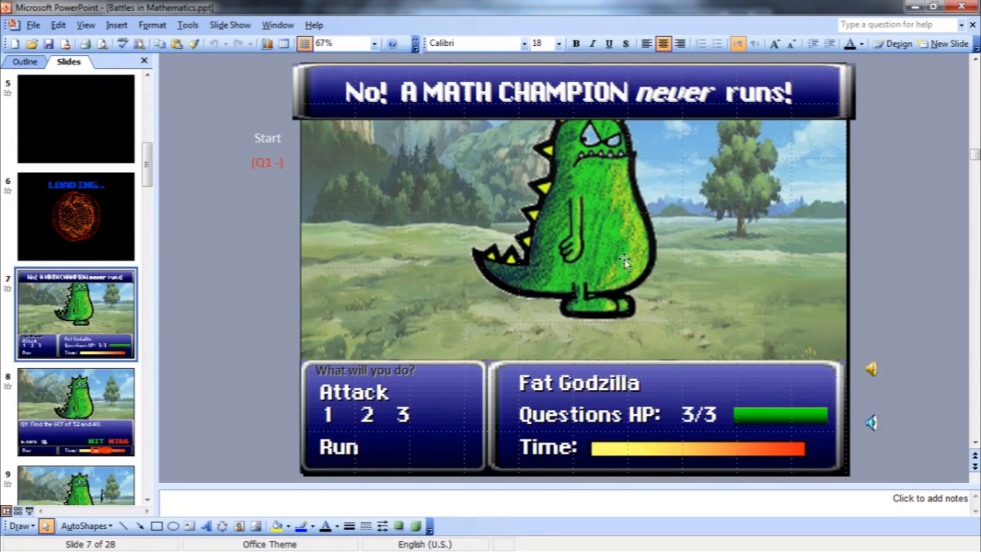
Show the custom animations of slide 7 and match its two sound icons to the Battle music.mp3 and Godzilla Roars.wav effects.
right_click(871, 370)
key(Escape)
right_click(872, 368)
mouse_move(906, 288)
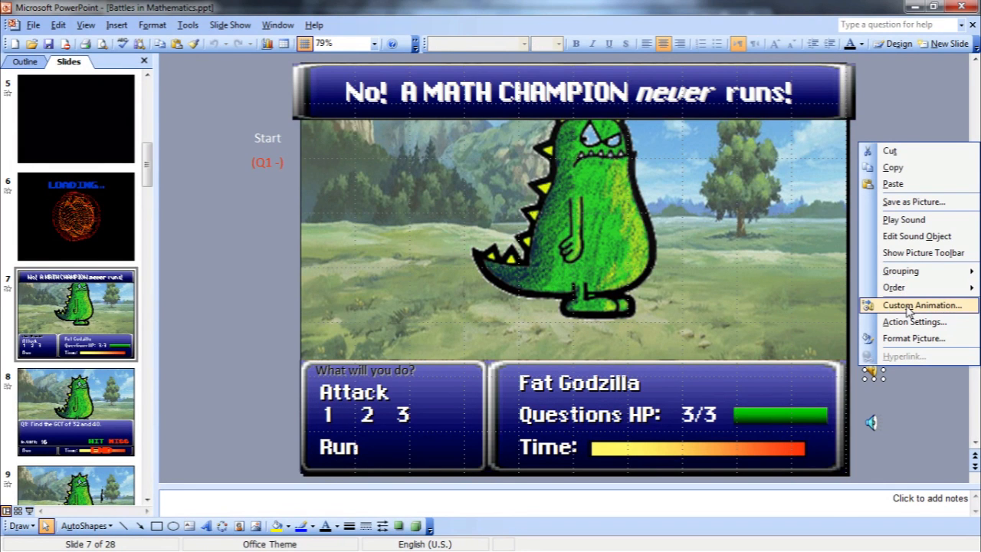
click(909, 306)
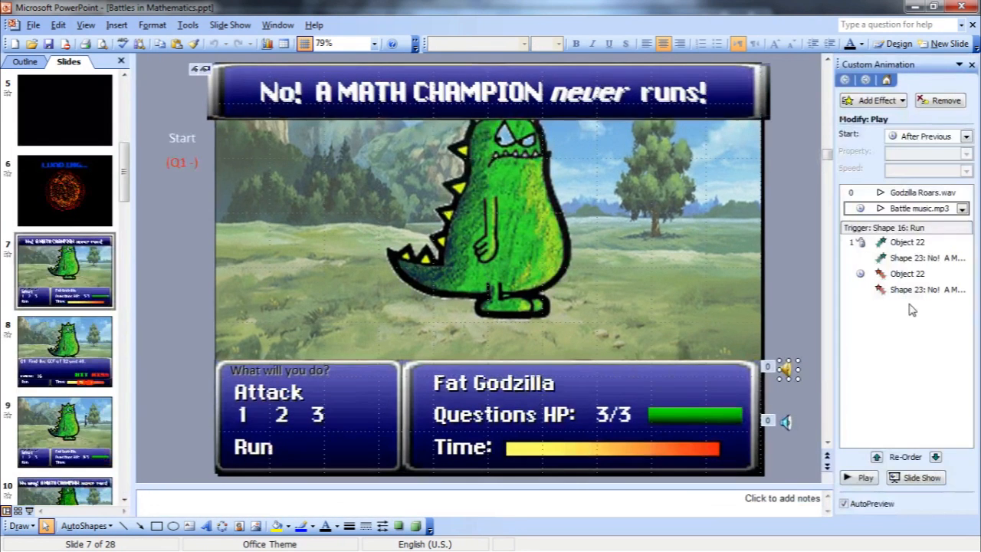
click(907, 193)
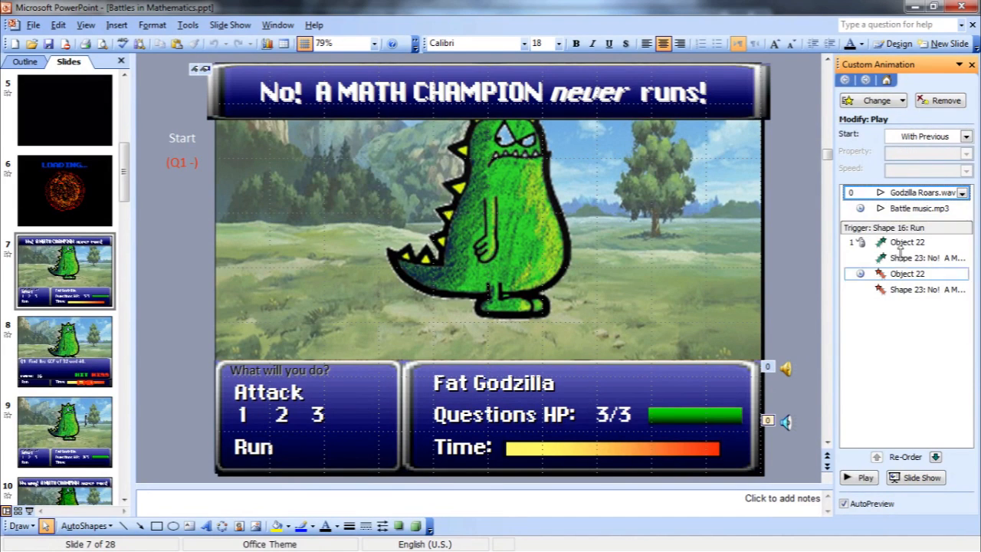
click(789, 422)
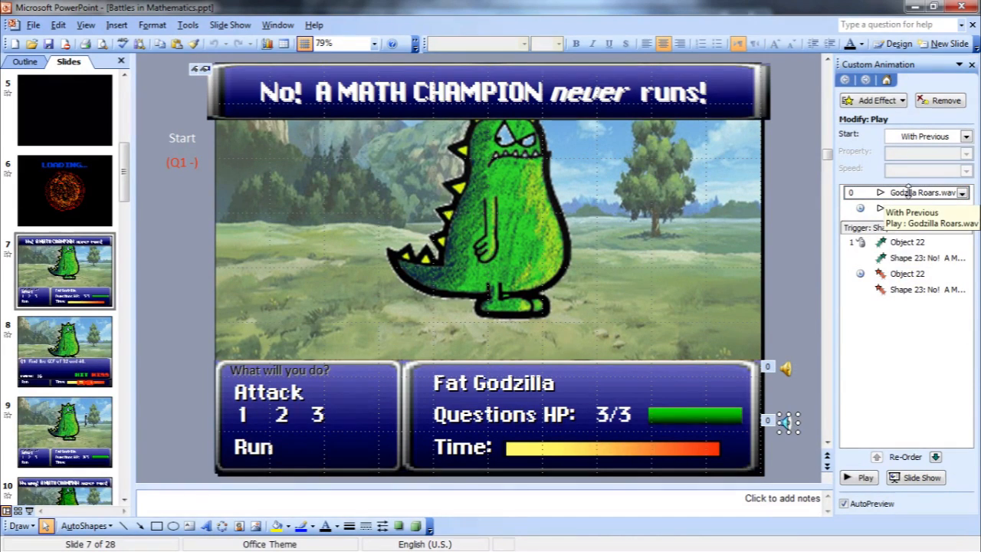
Check the timing settings of the Godzilla Roars.wav effect and play slide 7 as a slide show.
click(911, 193)
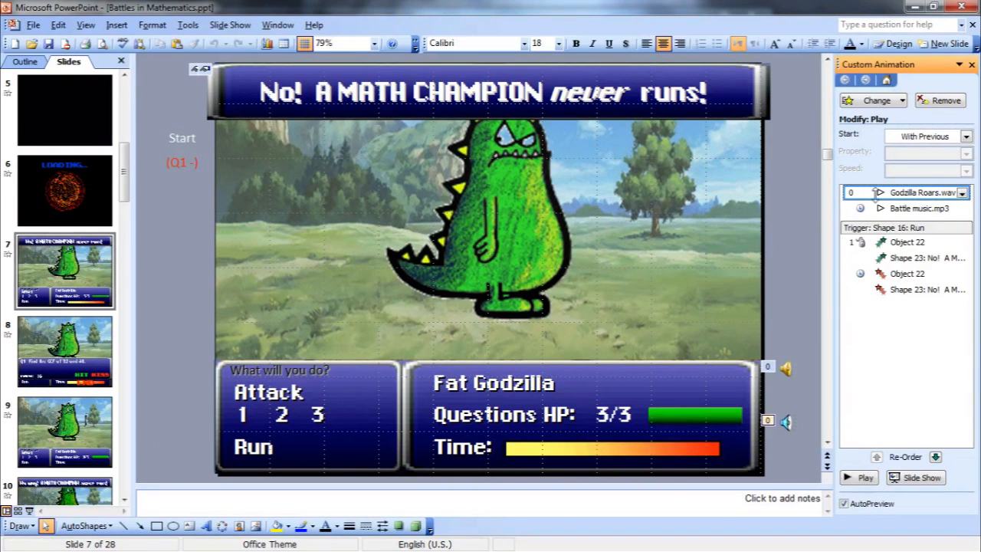
click(962, 193)
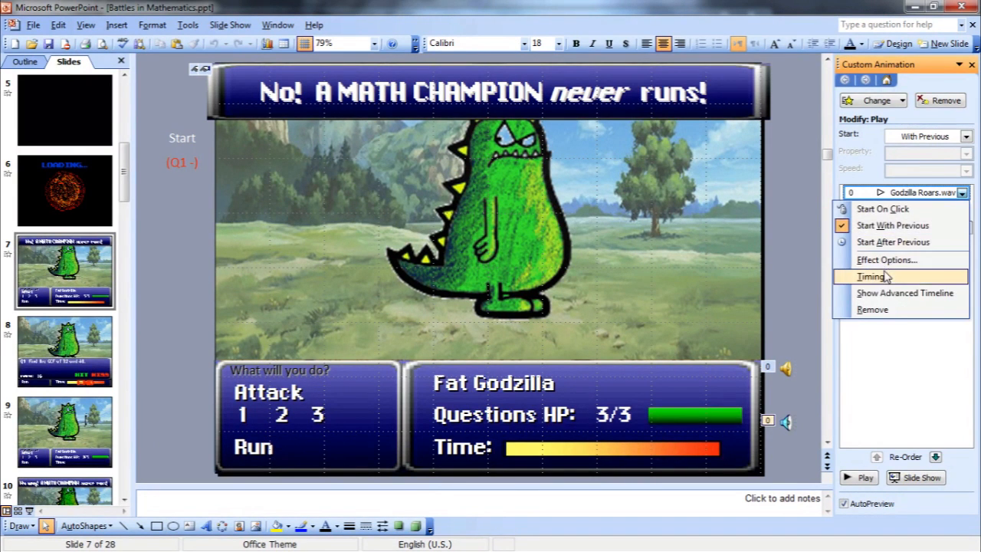
click(858, 272)
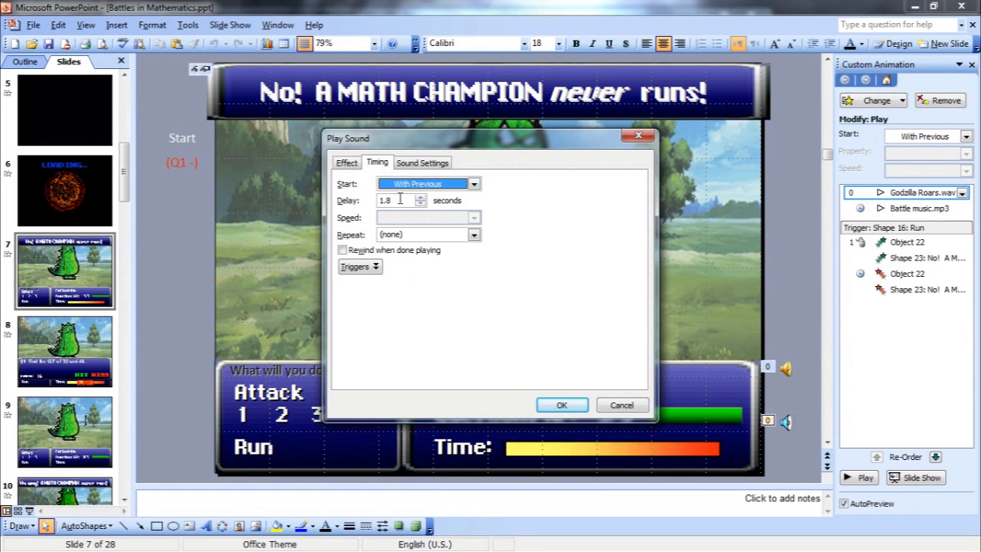
click(616, 407)
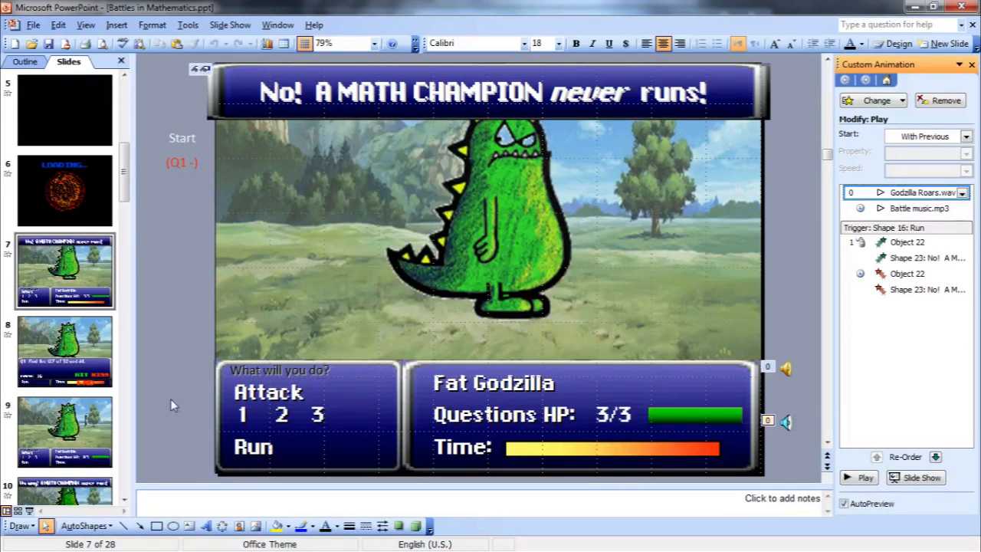
click(32, 512)
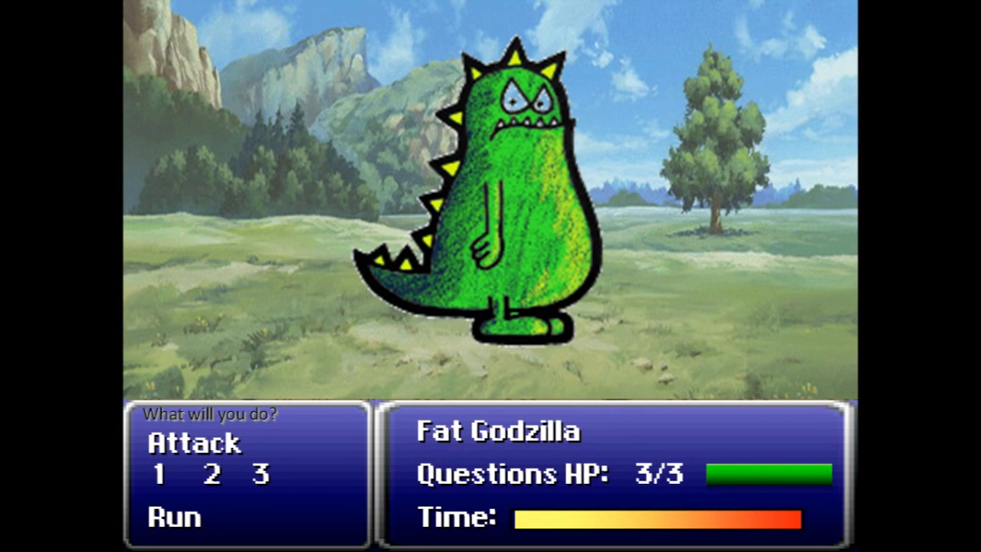
key(Escape)
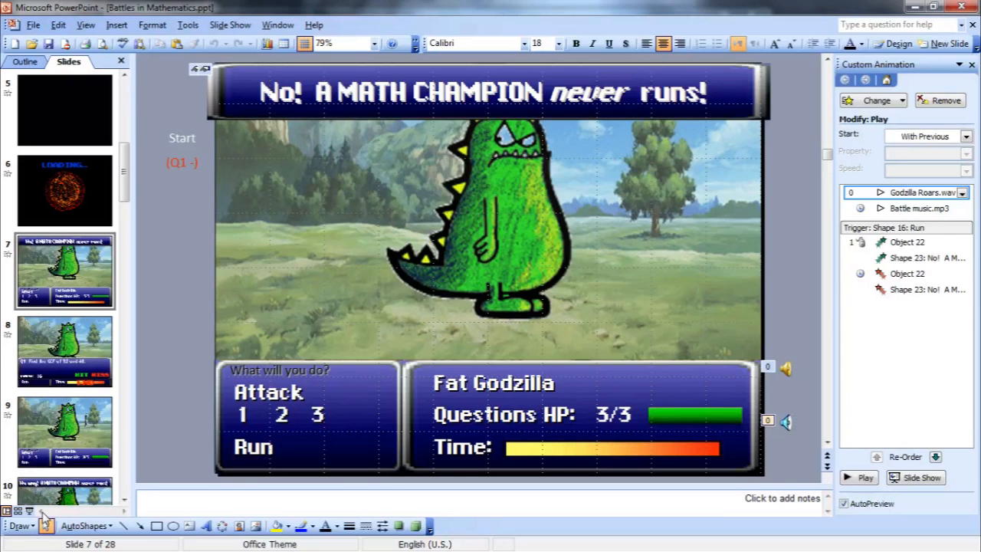
Review the start options of the Battle music.mp3 effect and the timing settings of Godzilla Roars.wav on slide 7.
click(886, 207)
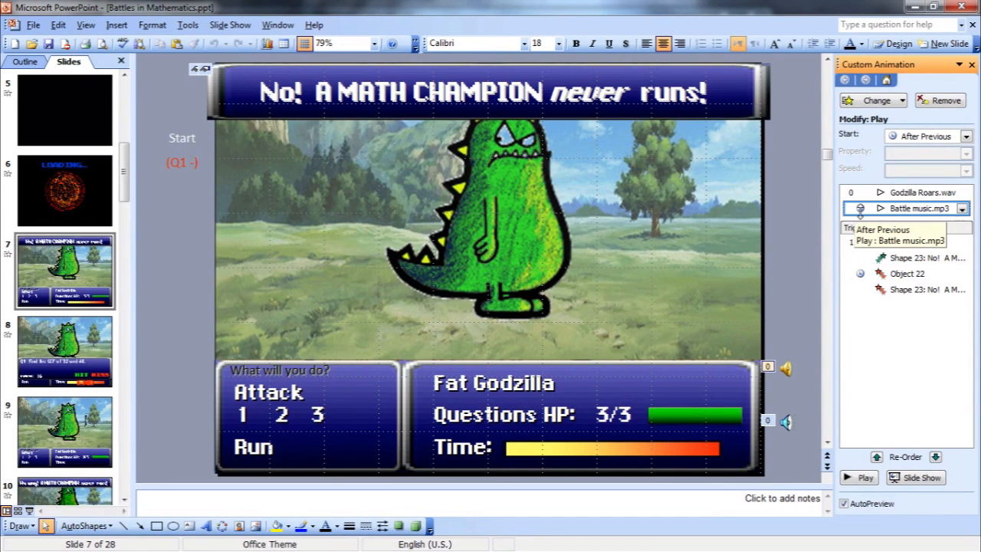
right_click(859, 214)
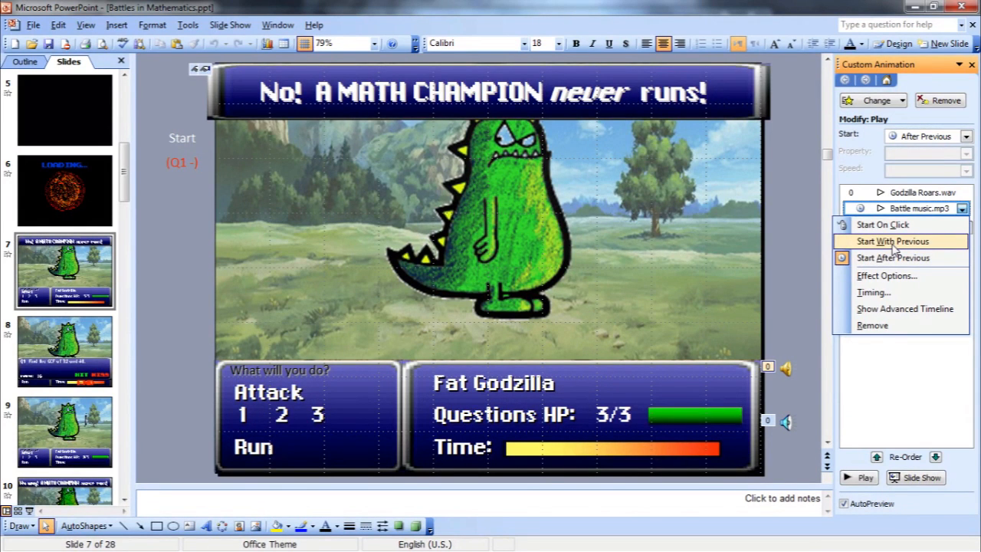
click(892, 242)
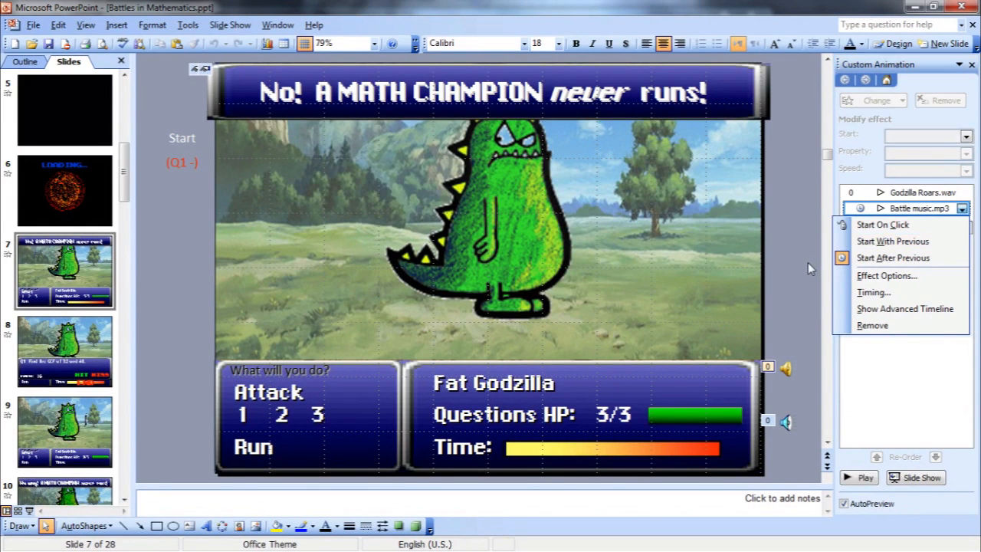
click(908, 193)
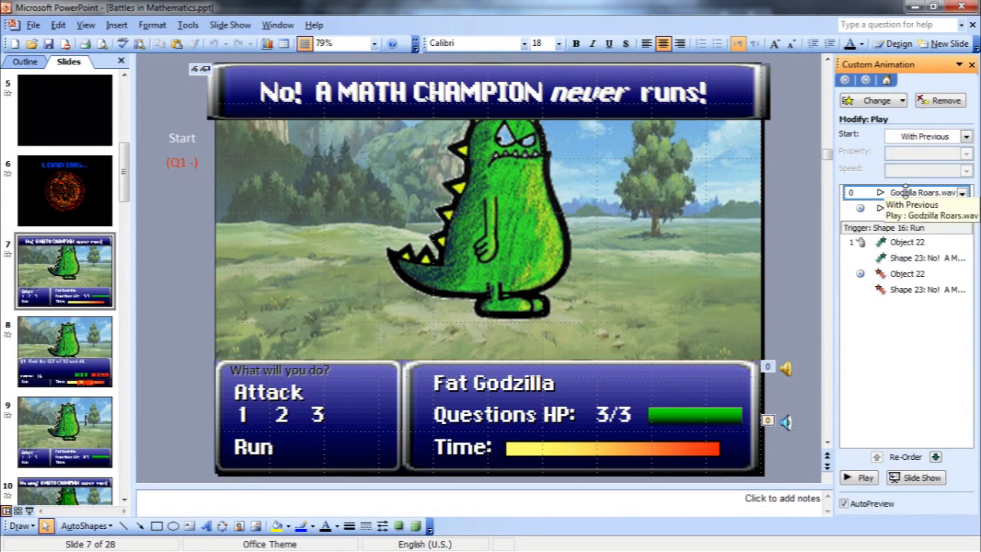
right_click(907, 193)
click(895, 277)
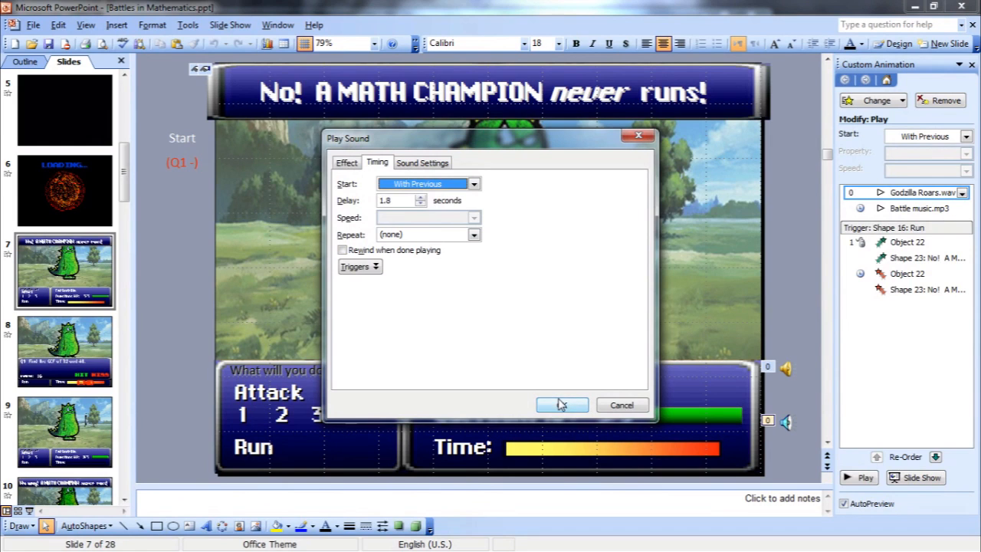
click(613, 409)
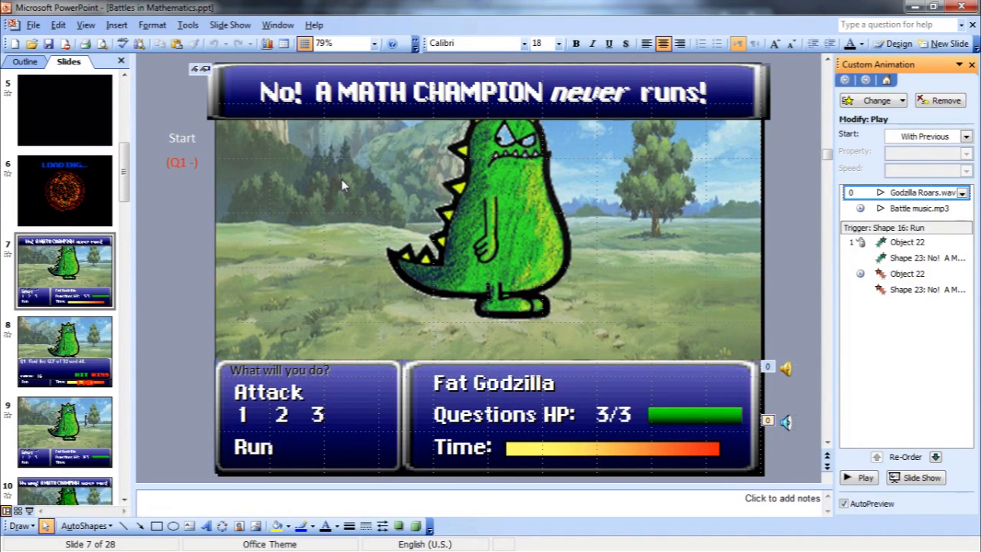
Start a picture fill for slide 7's background and browse to the Battle Backgrounds folder inside Pics.
right_click(274, 258)
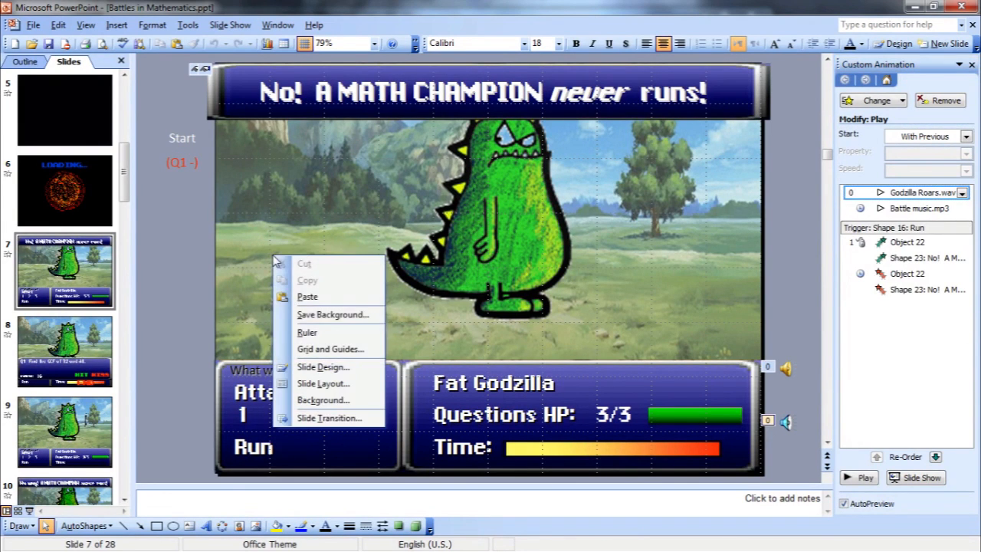
click(322, 400)
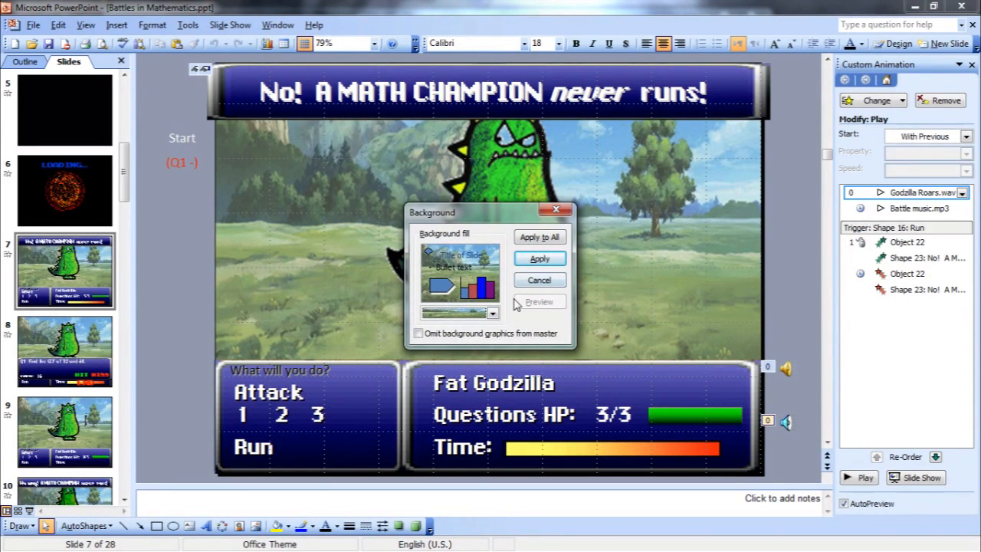
click(493, 313)
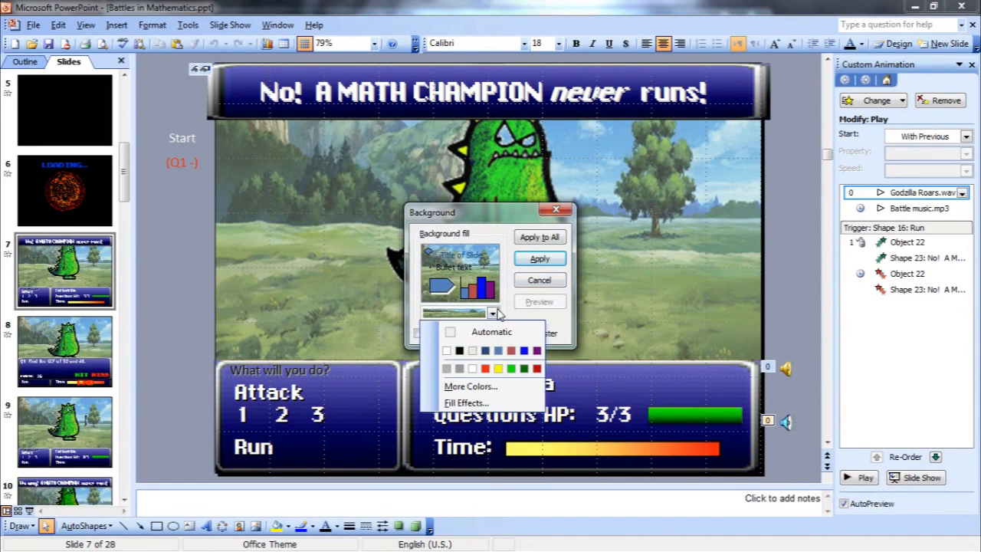
click(467, 402)
click(516, 324)
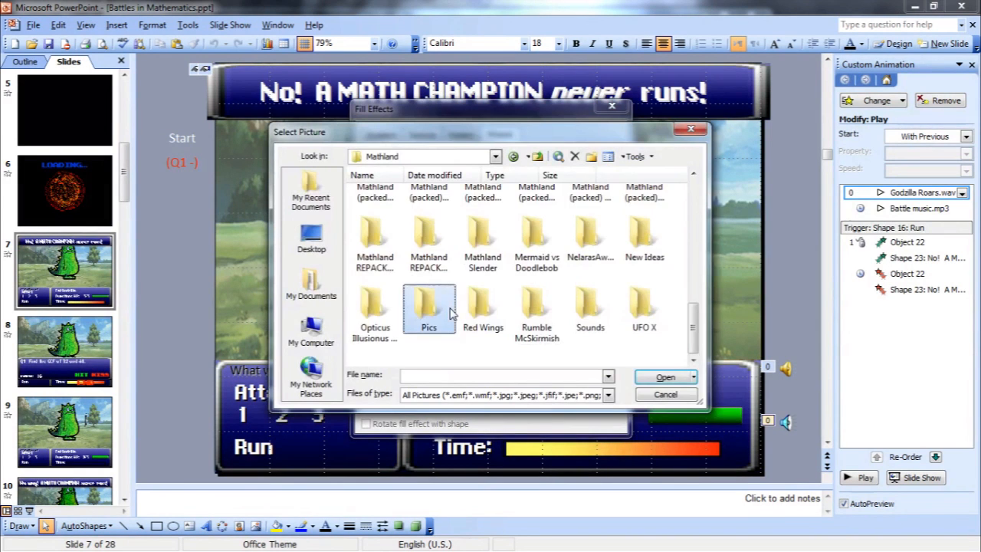
double_click(451, 312)
double_click(426, 222)
Set Cityscape for big monster.gif from Battle Backgrounds as the picture background of slide 7 only.
scroll(469, 300, down, 1)
scroll(442, 258, up, 1)
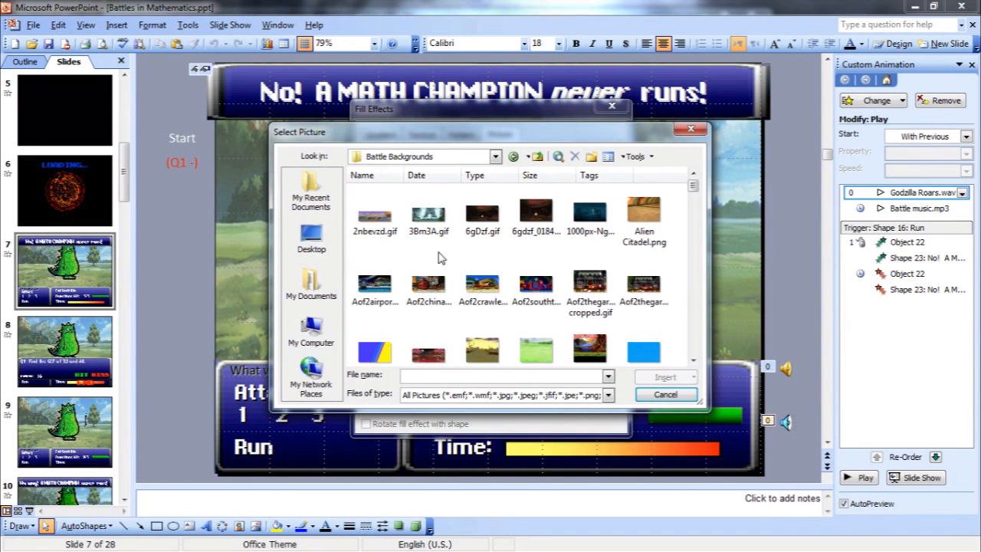
scroll(482, 255, down, 3)
scroll(482, 255, down, 2)
click(483, 241)
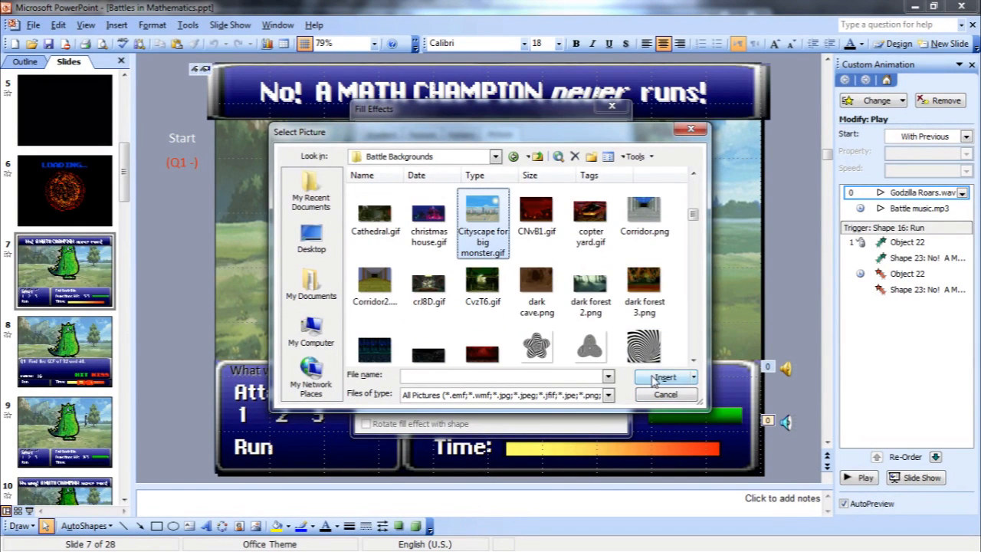
click(665, 377)
click(594, 149)
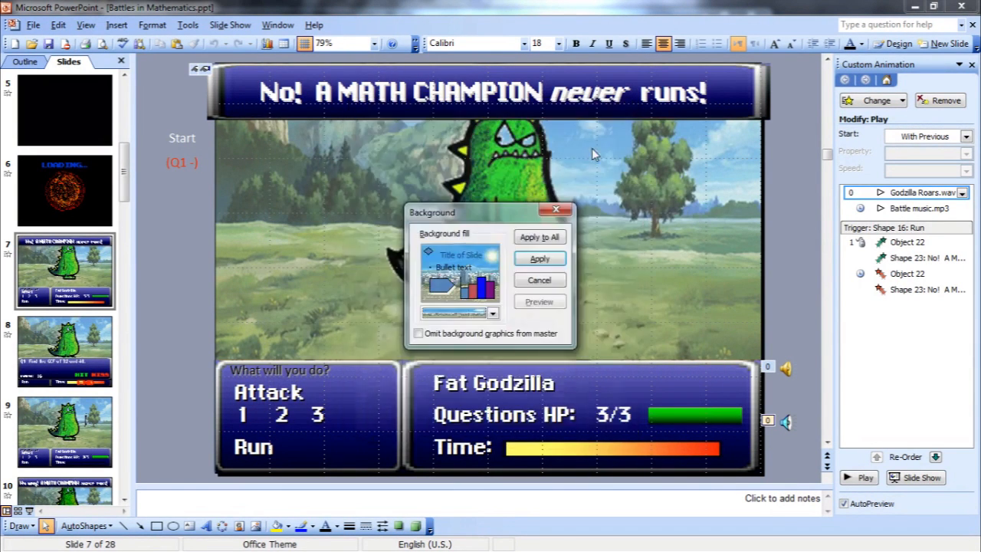
click(541, 258)
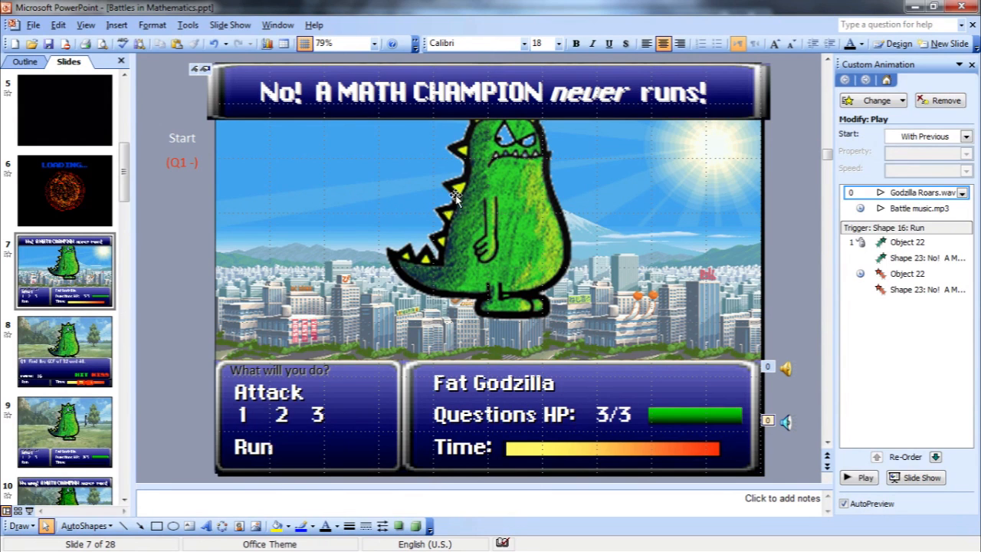
Move the Godzilla picture down so its feet stand at the base of the cityscape, and preview slide 7 as a slide show.
click(491, 204)
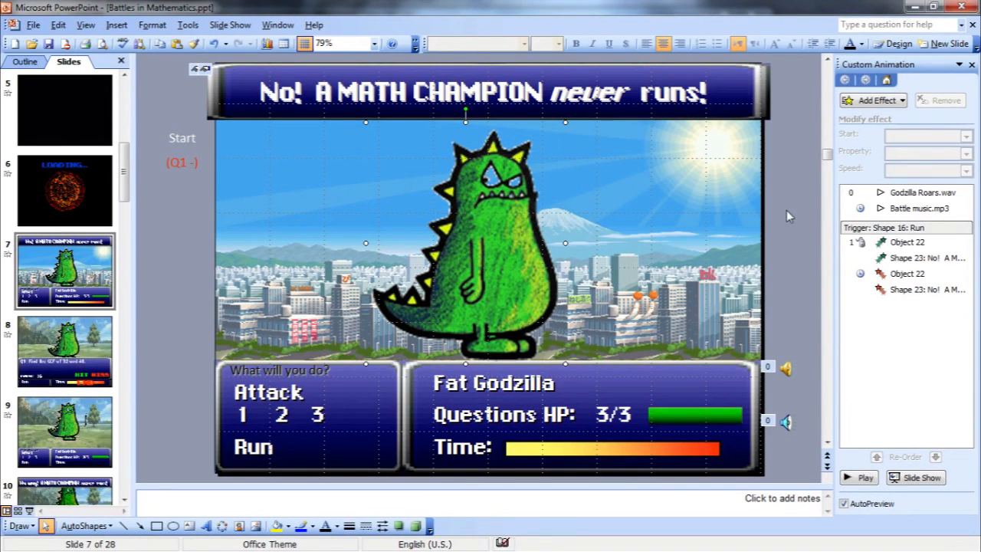
click(30, 510)
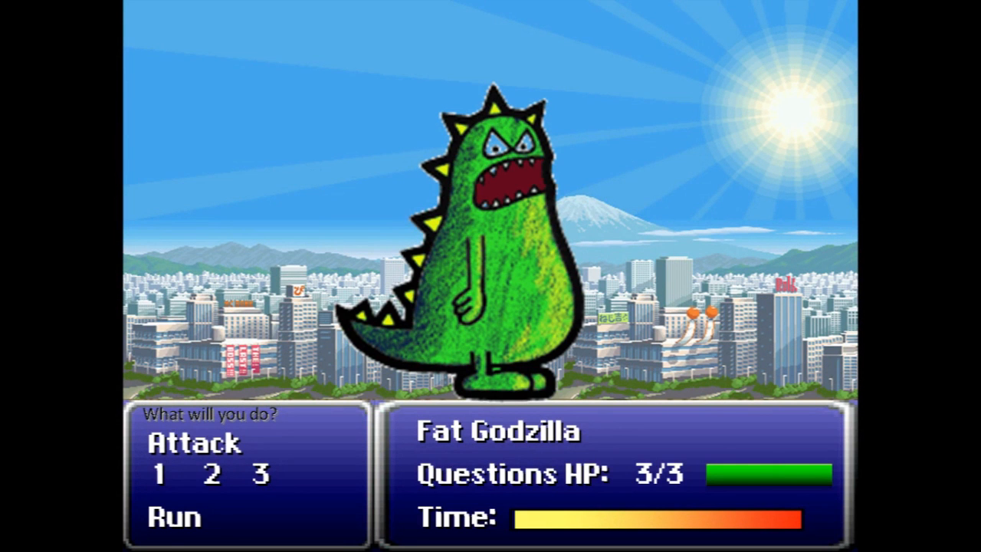
key(Escape)
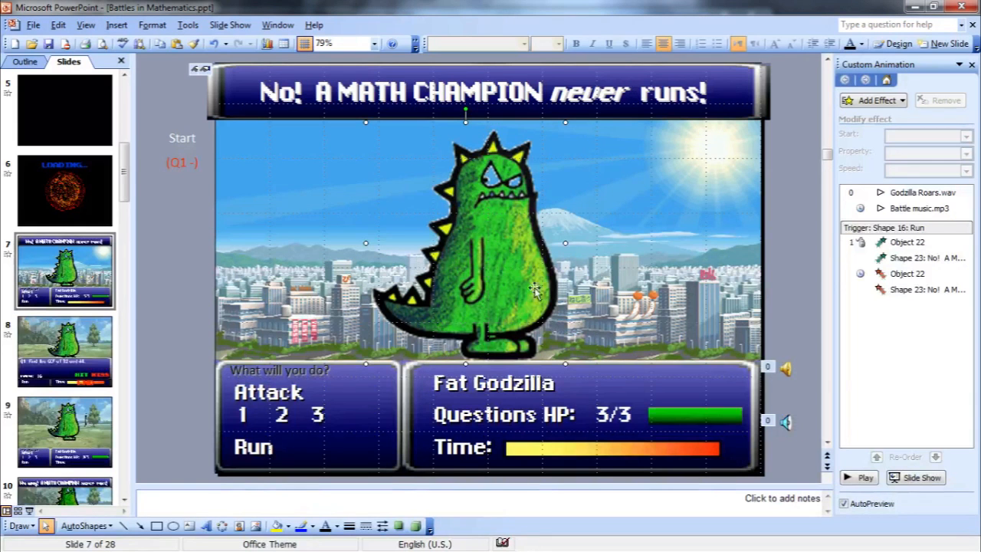
Set the Godzilla Roars.wav effect's delay to 2 seconds and check the roar timing in a slide show of slide 7.
click(923, 192)
click(962, 192)
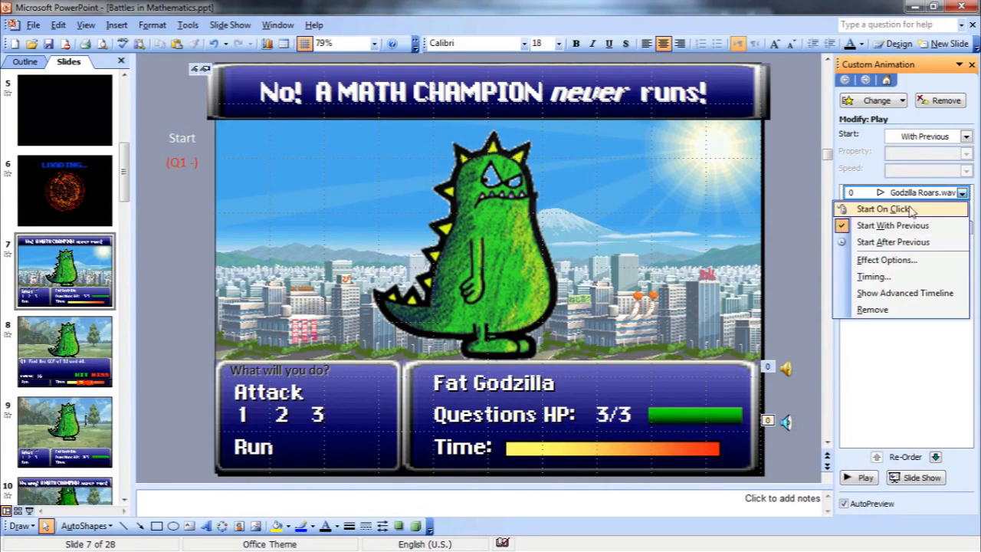
click(915, 278)
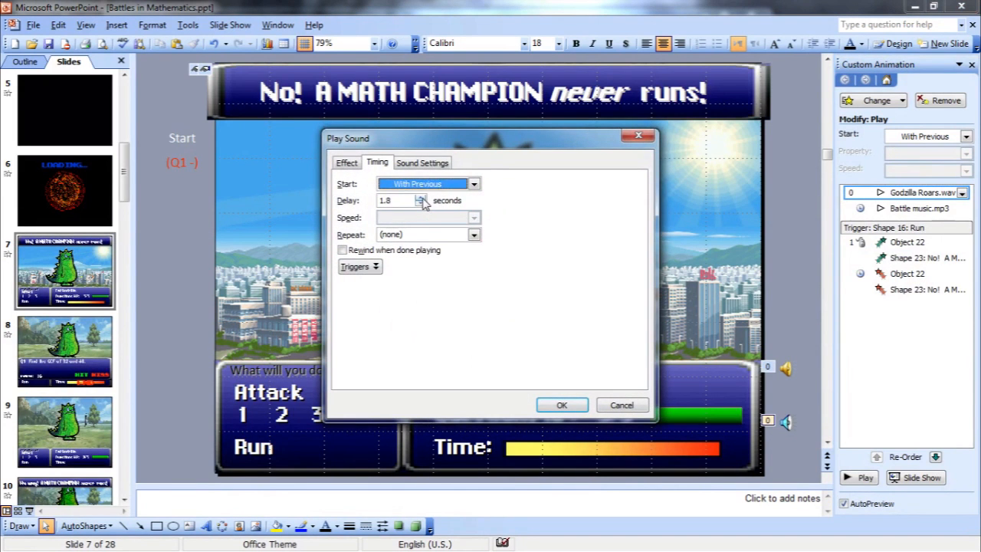
click(421, 198)
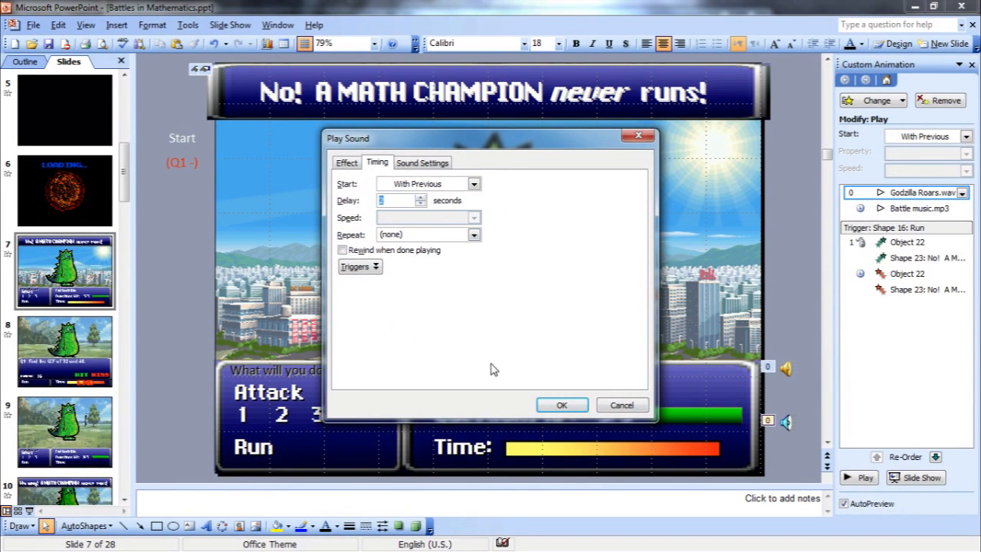
click(559, 406)
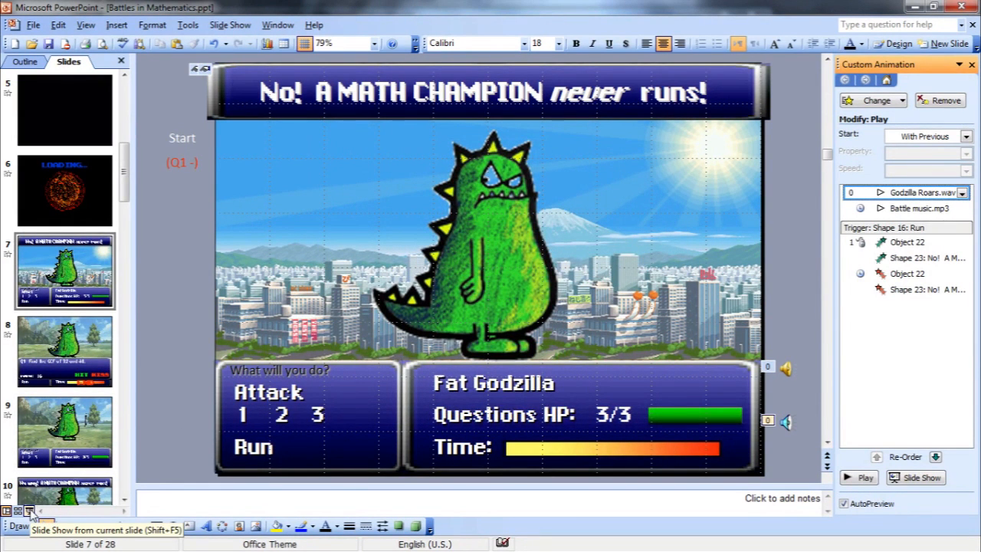
click(29, 512)
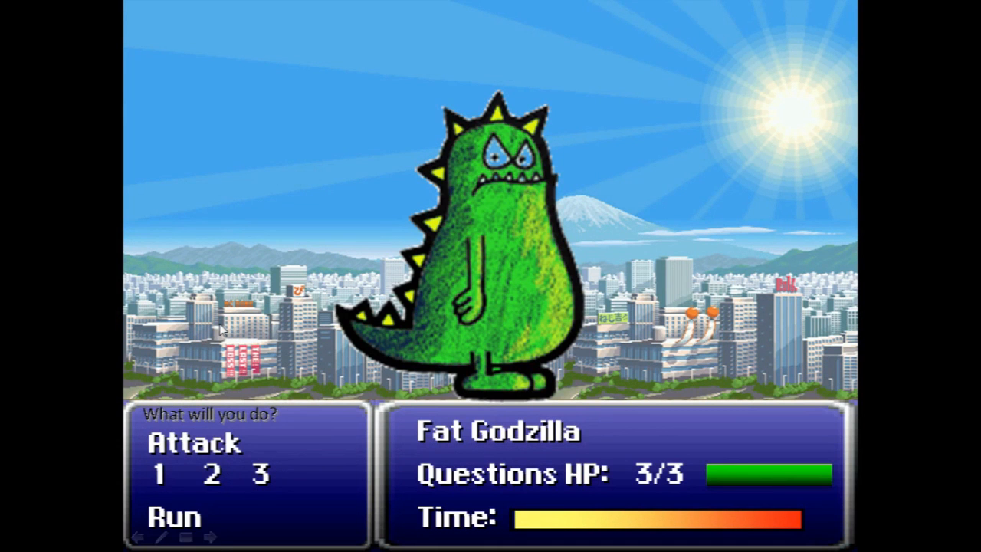
key(Escape)
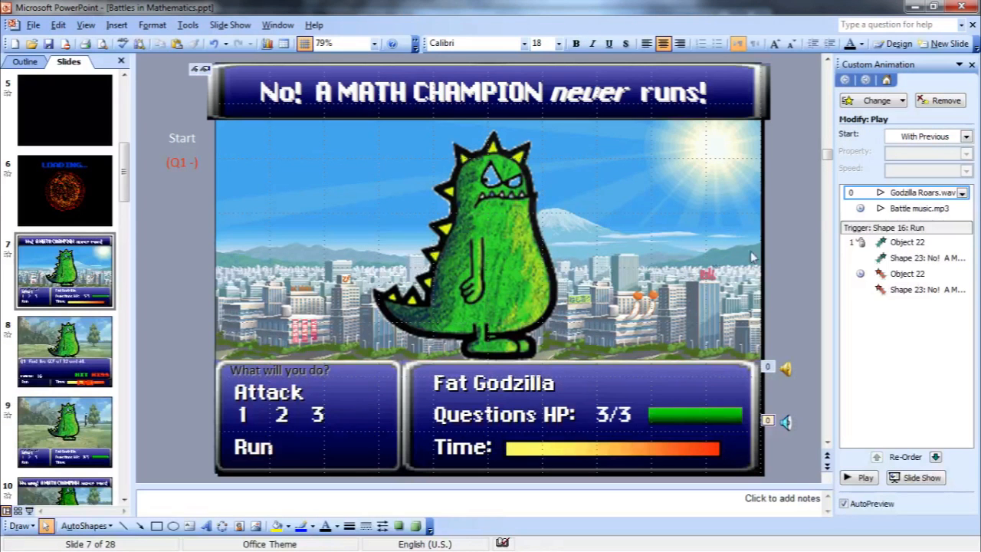
Set the Godzilla Roars.wav effect's delay to 2.4 seconds and play slide 7 again as a slide show.
click(962, 193)
click(889, 291)
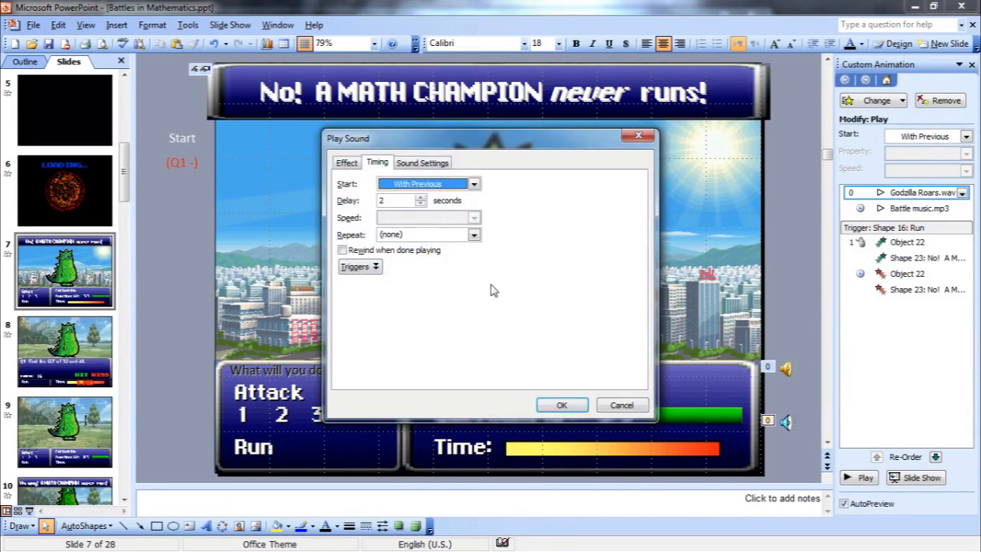
click(414, 200)
text(.3)
click(393, 200)
key(BackSpace)
key(BackSpace)
text(1.4)
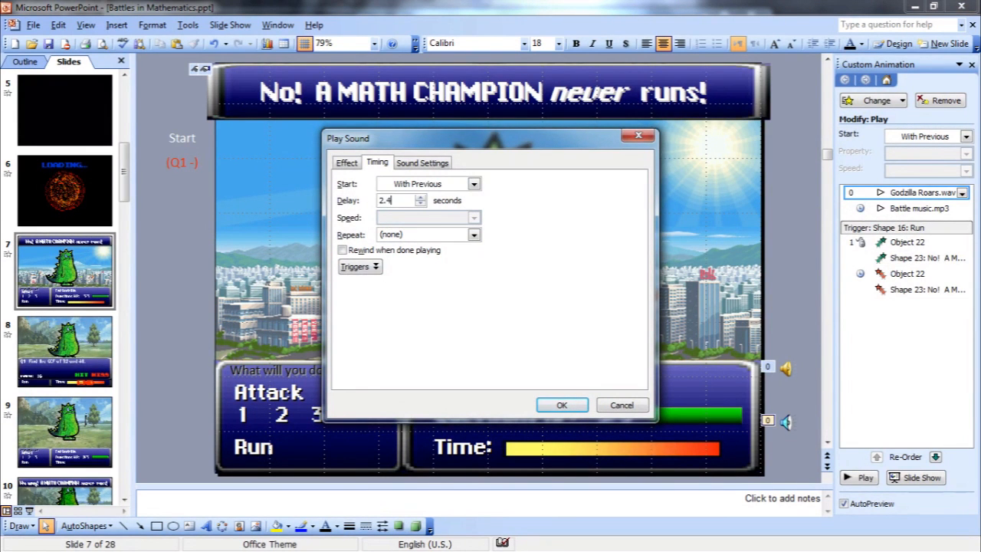
click(562, 405)
click(29, 511)
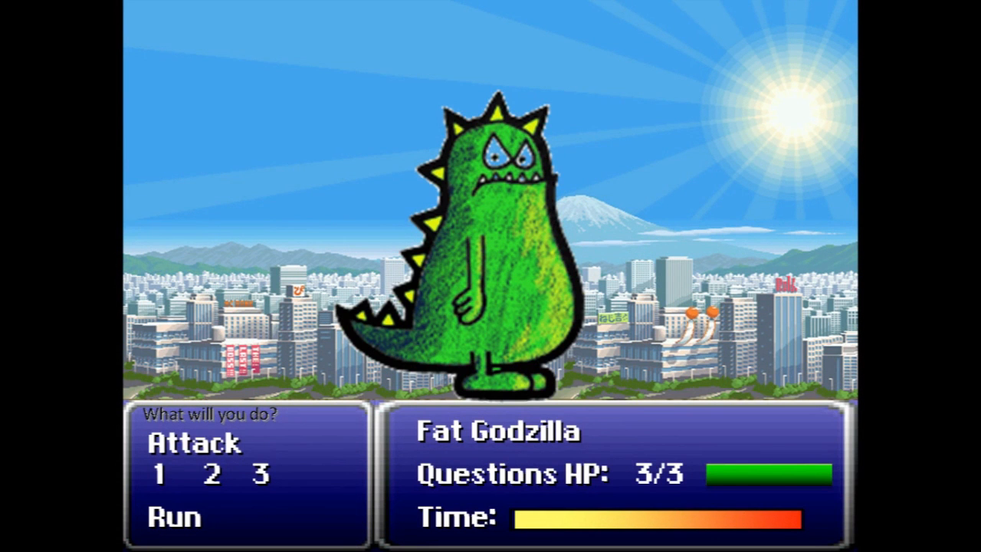
key(Escape)
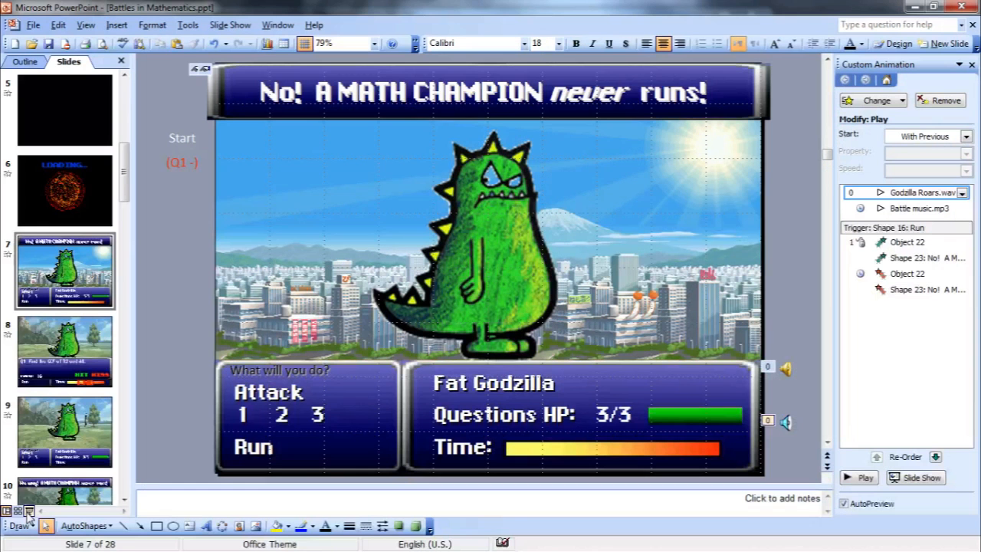
Delete the Godzilla Roars.wav sound icon from slide 7.
click(787, 310)
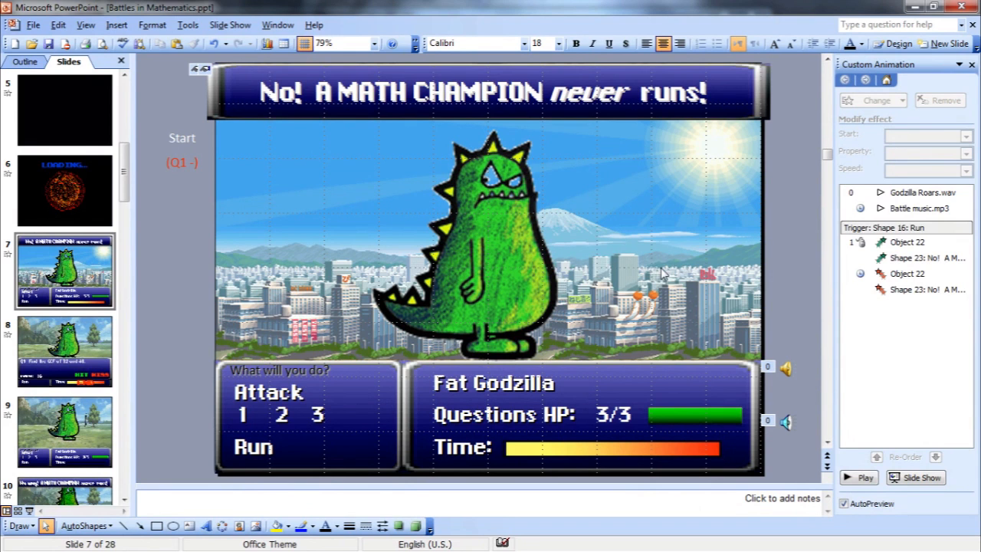
click(788, 426)
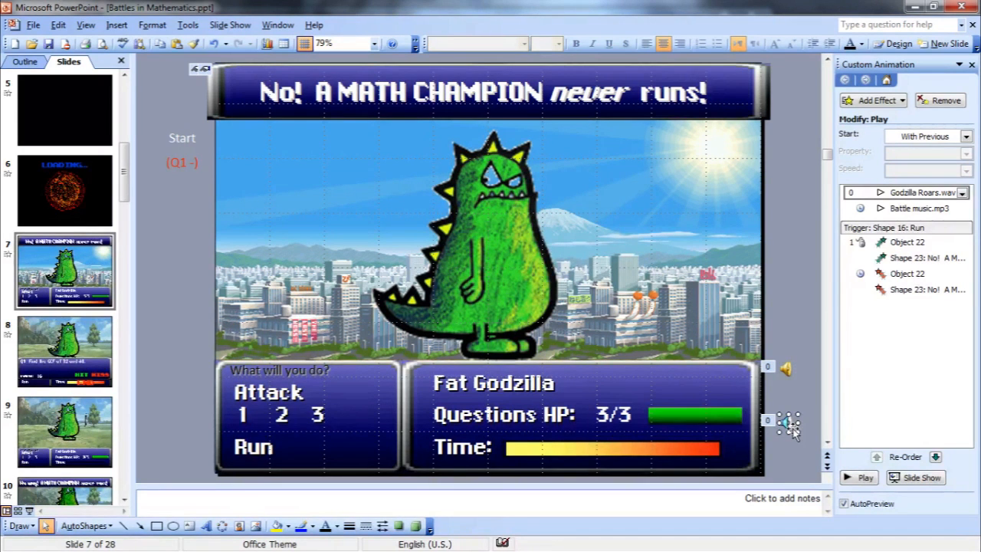
key(Delete)
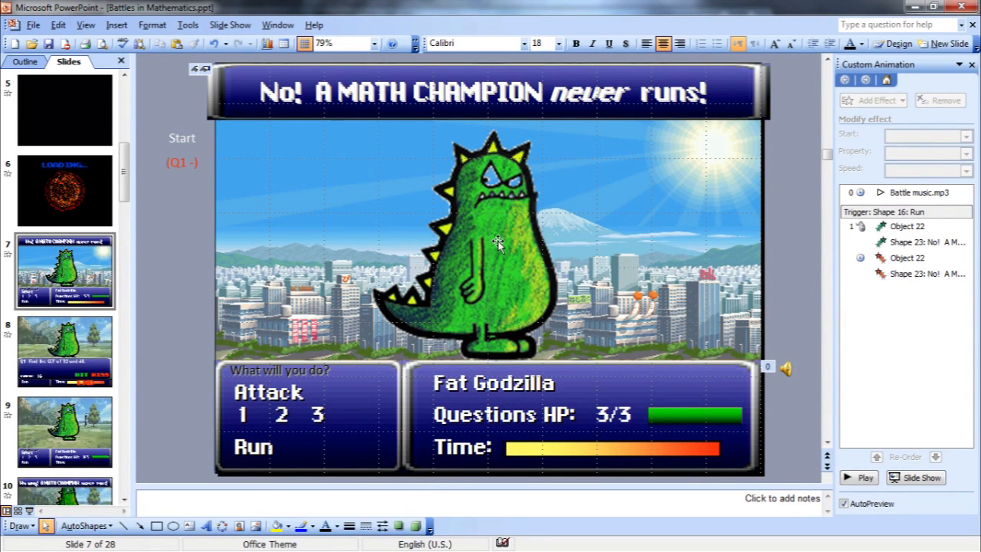
Undo the sound icon deletion and the preceding timing, picture position and background changes on slide 7.
key(ctrl+z)
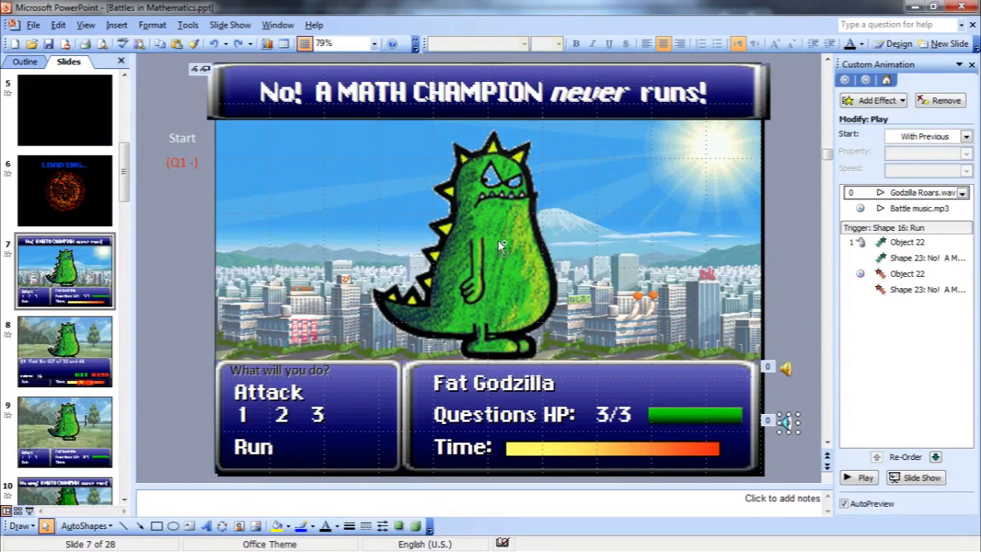
key(ctrl+z)
key(ctrl+z)
key(ctrl+z)
click(167, 282)
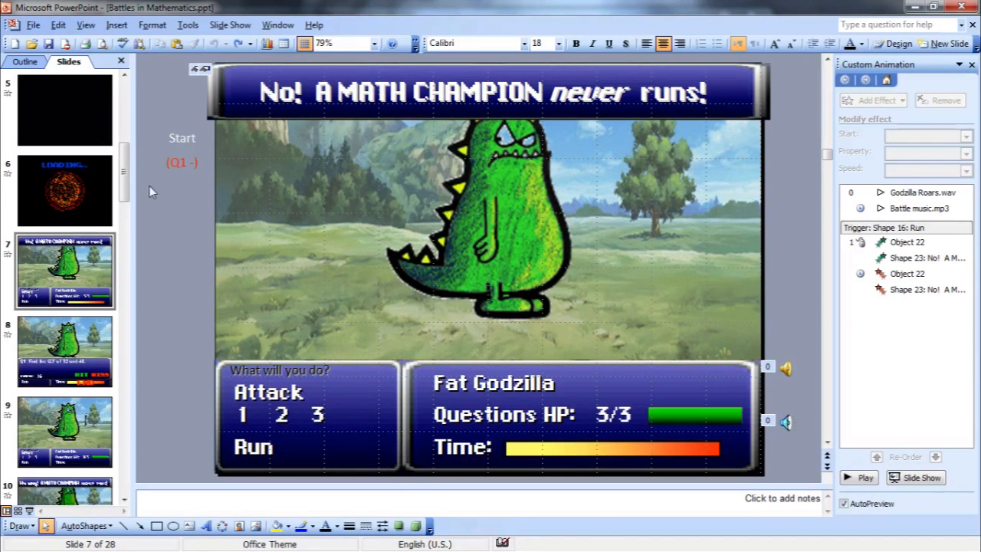
Replace the "Impartial Robot" title on slide 2 with a teacher's name.
drag(125, 192, 125, 80)
click(81, 131)
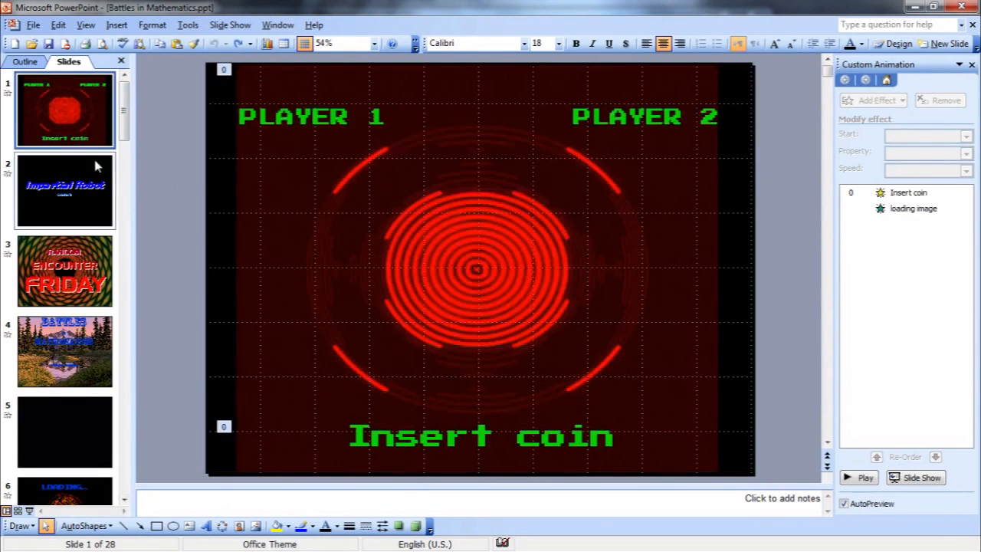
click(88, 194)
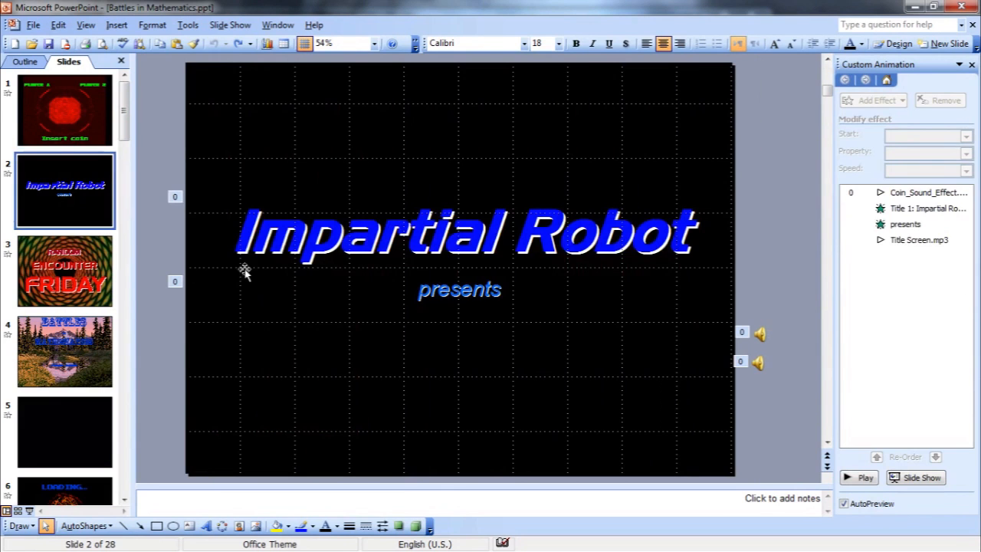
click(286, 244)
drag(240, 230, 666, 249)
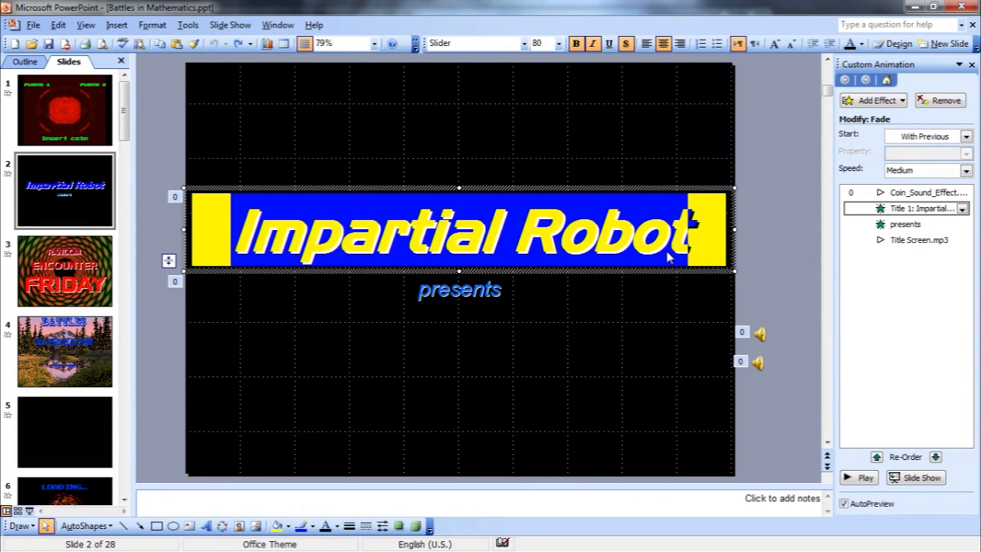
text(Mrs. Smith)
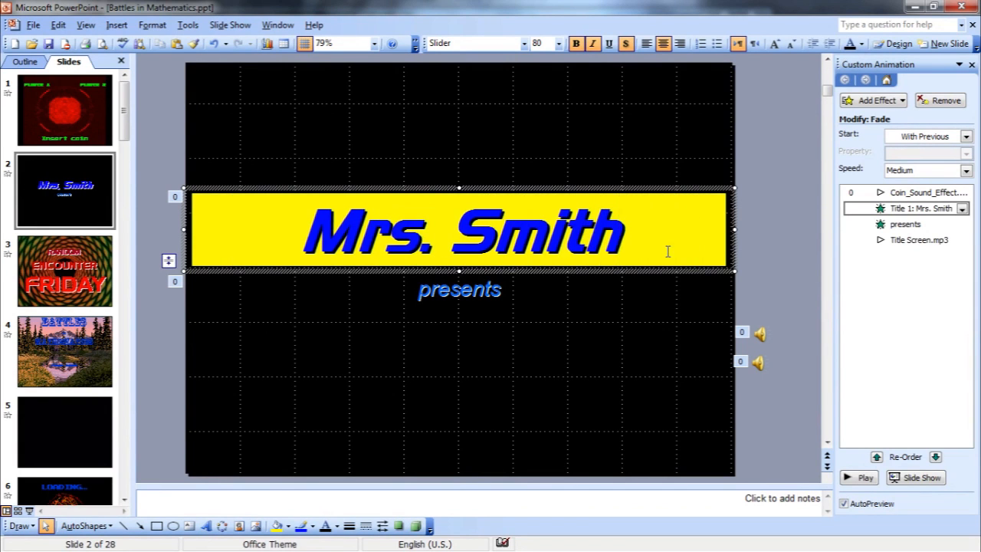
click(164, 366)
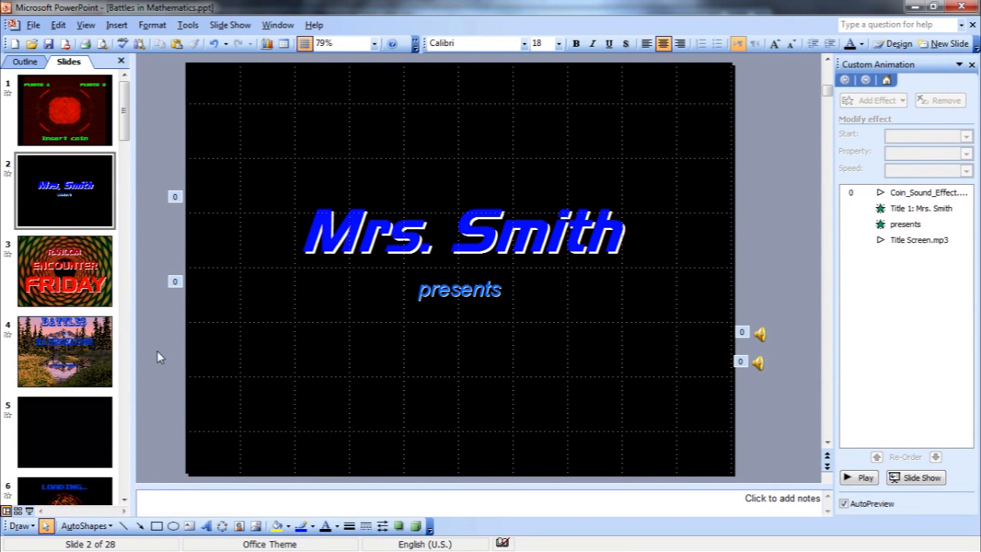
Show the editable RANDOM ENCOUNTER FRIDAY text on slide 3 and the Battles in Mathematics title on slide 4.
click(98, 263)
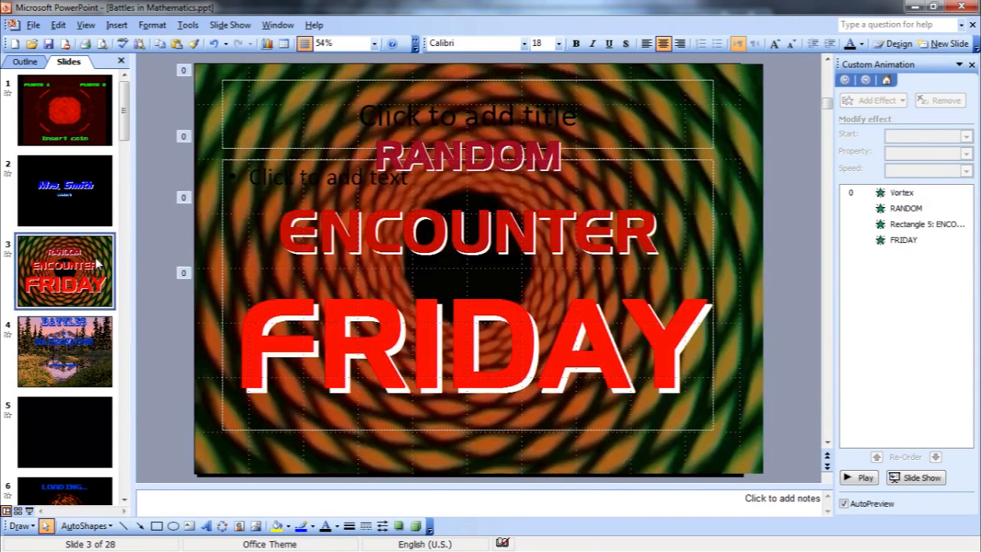
shift+click(465, 255)
shift+click(453, 167)
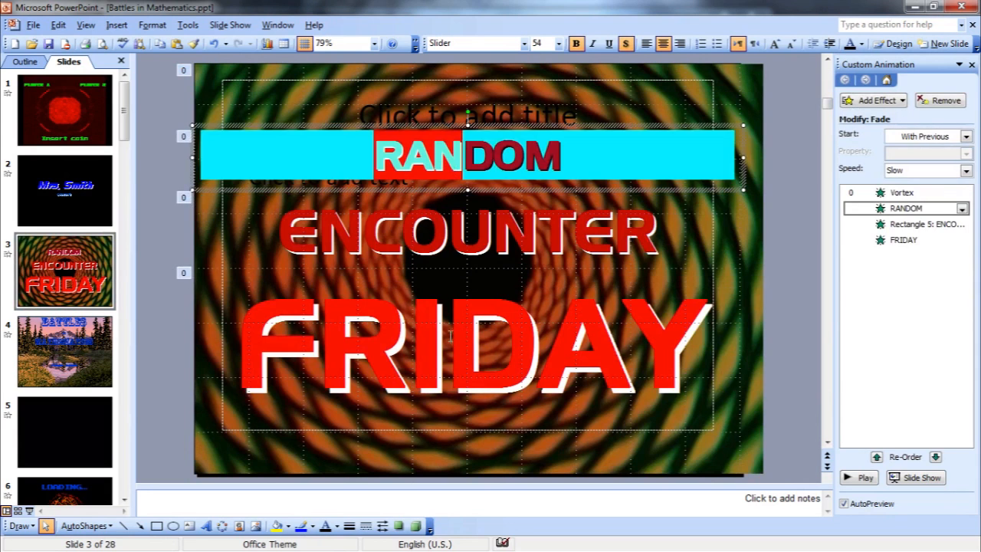
shift+click(451, 337)
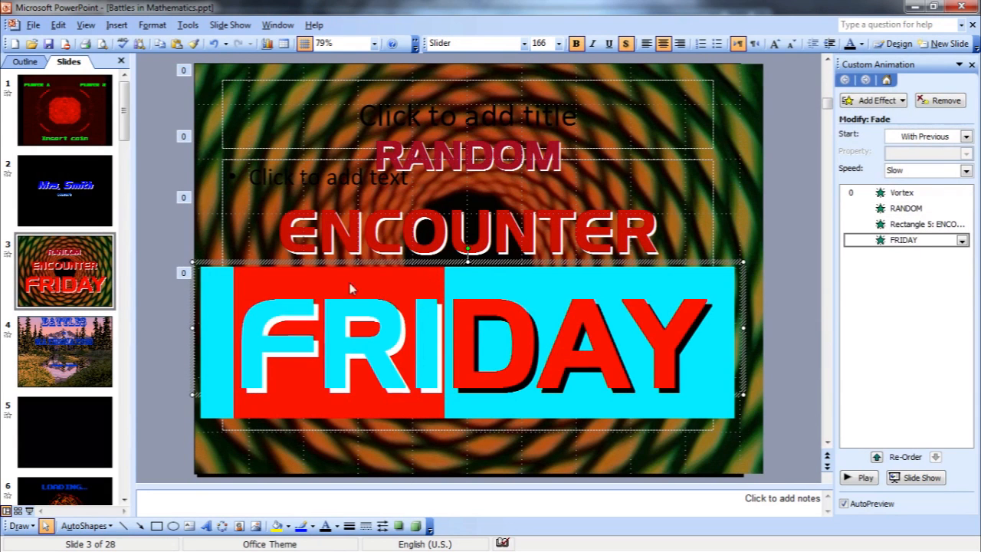
click(303, 293)
drag(249, 337, 708, 345)
click(150, 340)
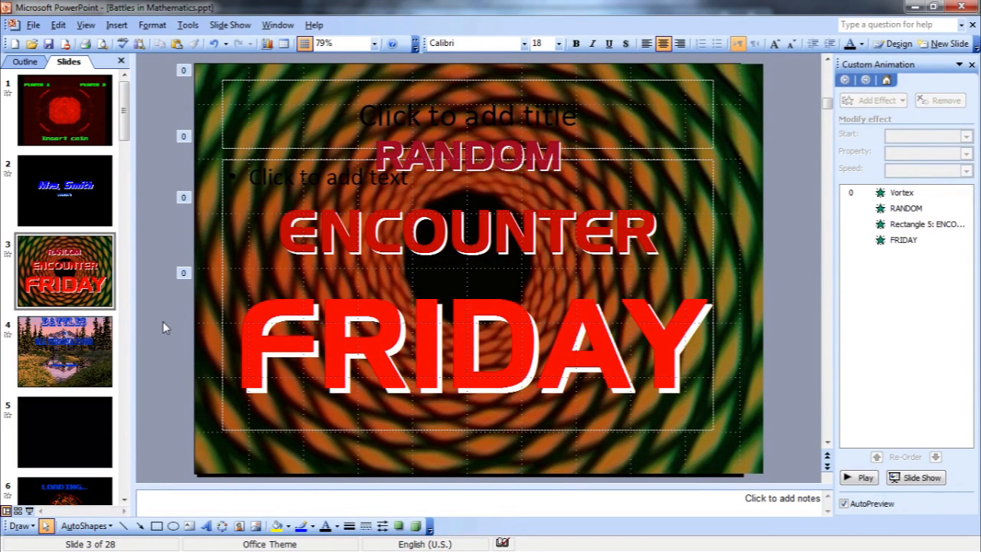
click(78, 353)
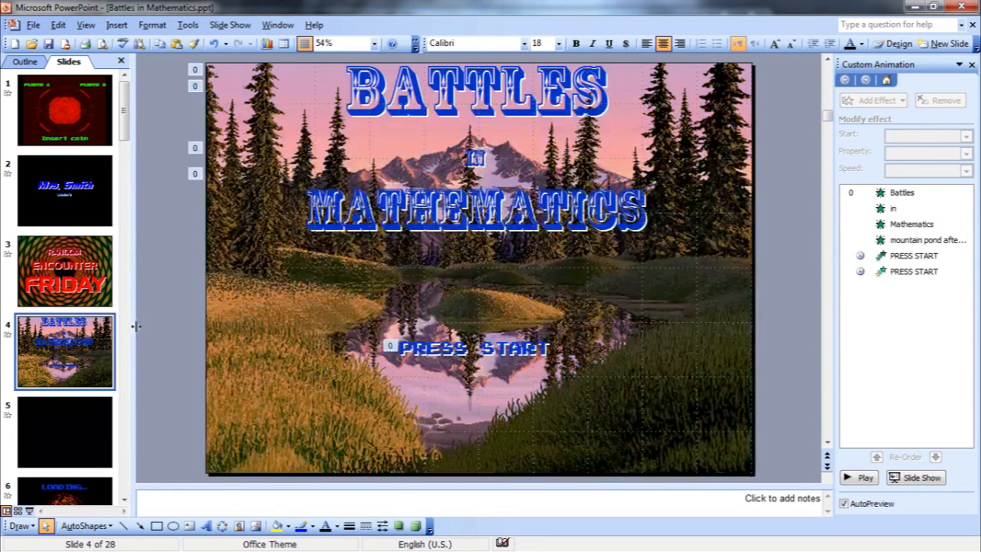
Undo the title text change on slide 2 and return to the Battles in Mathematics title on slide 4.
click(25, 91)
click(65, 181)
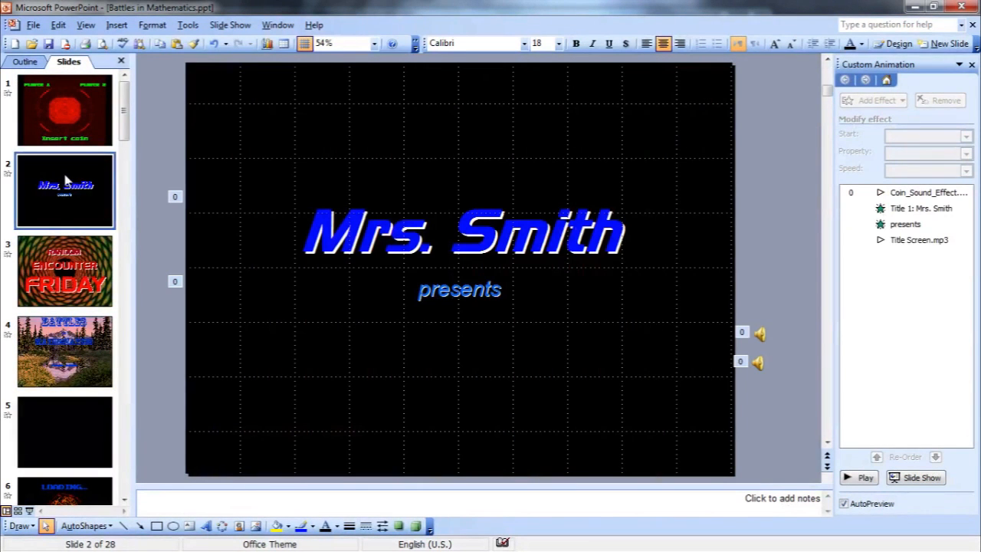
key(ctrl+z)
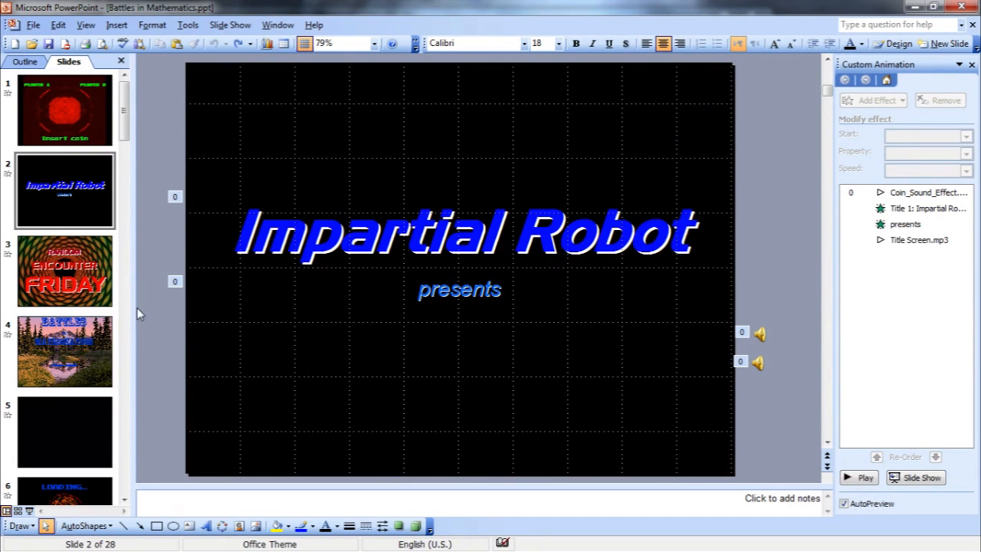
click(89, 291)
click(97, 340)
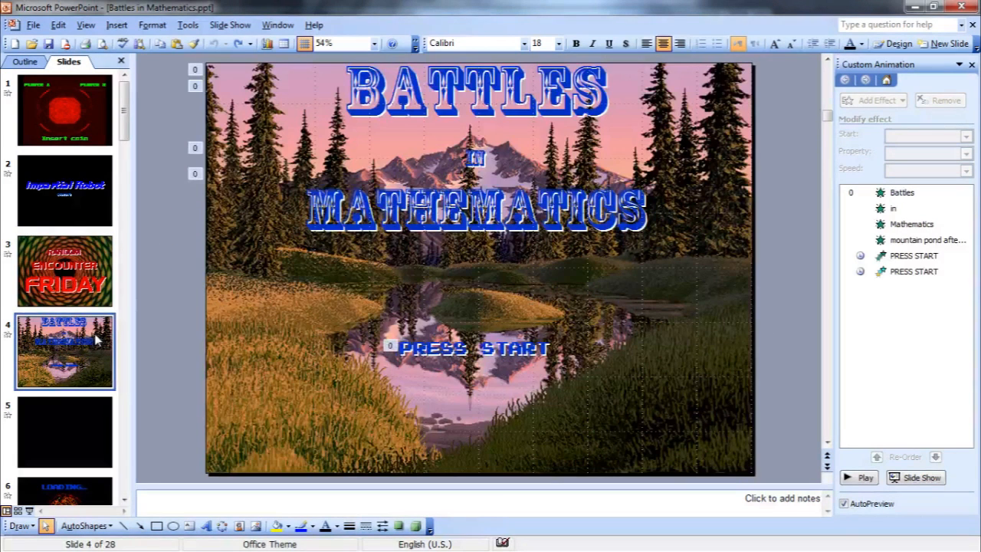
Review slides 7 through 11 in order, covering the Fat Godzilla battle screen, the Q1 question, hit and miss slides, and the Q2 question.
scroll(89, 330, down, 4)
click(77, 277)
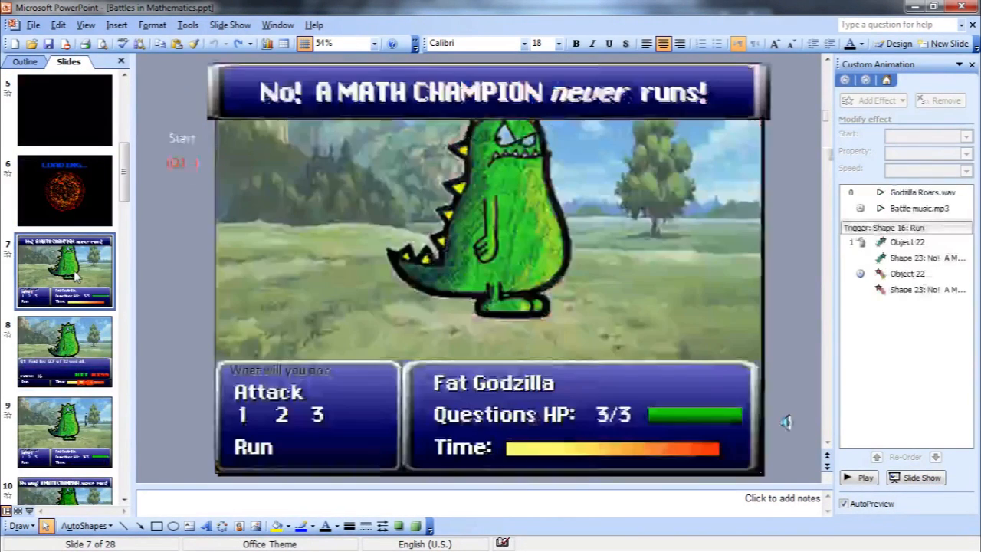
click(68, 347)
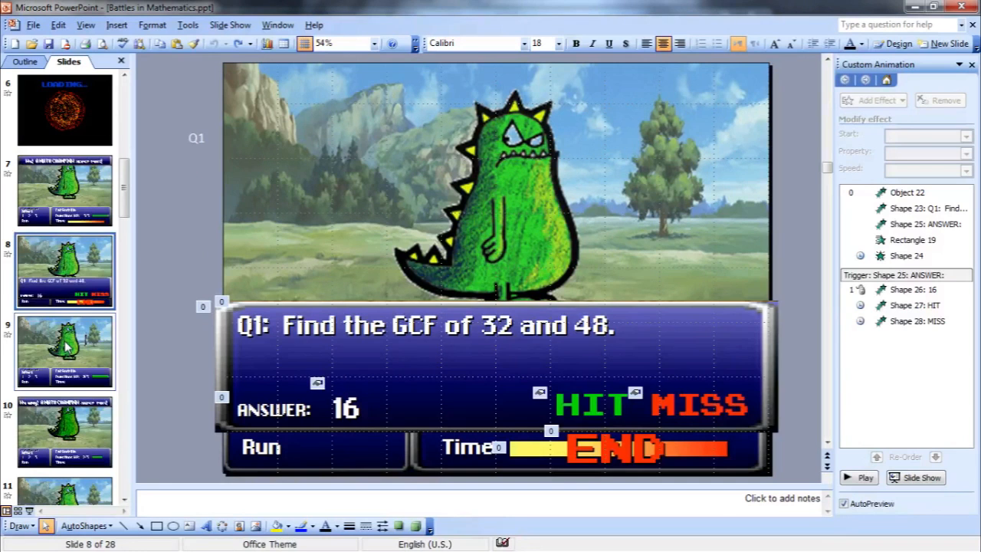
click(67, 346)
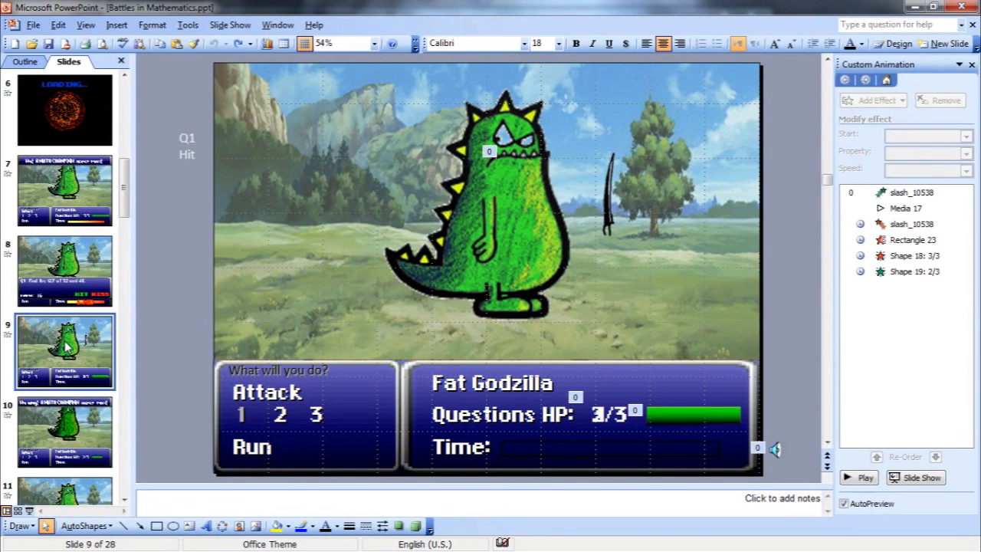
scroll(67, 346, down, 1)
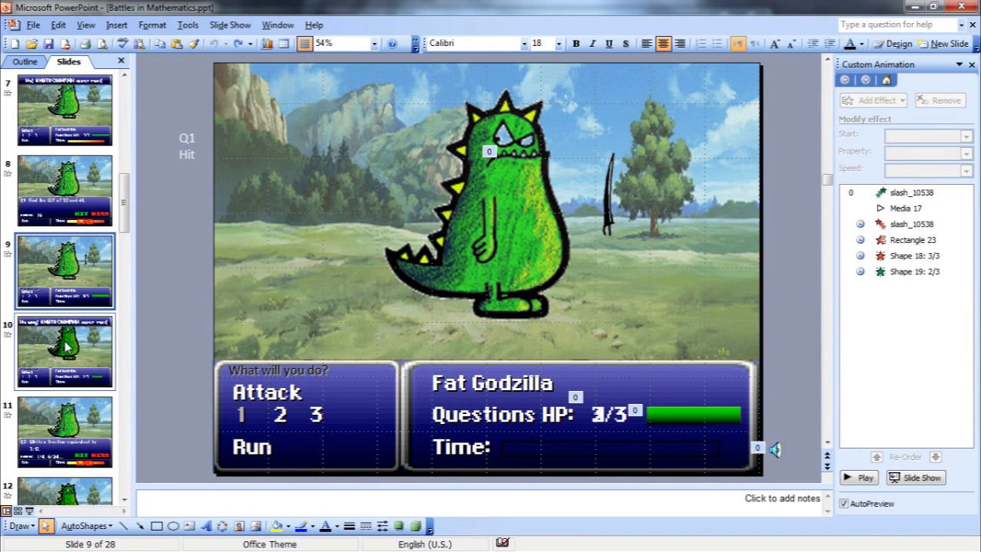
click(68, 346)
scroll(68, 346, down, 1)
click(68, 346)
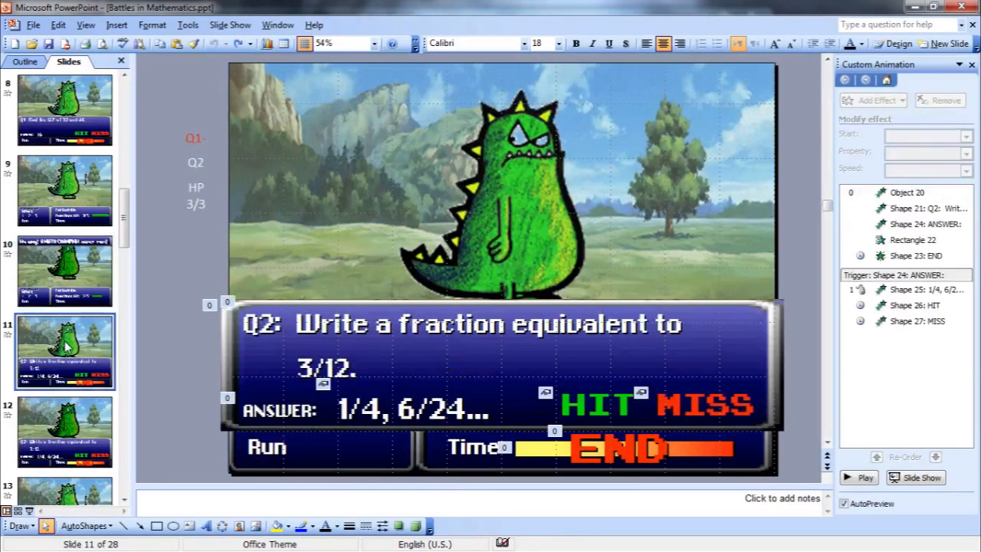
click(144, 233)
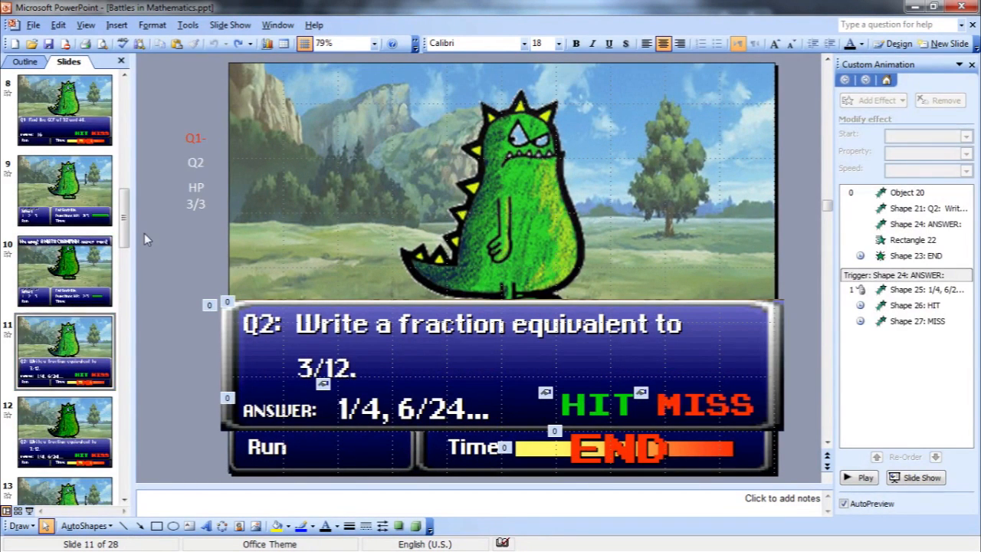
drag(127, 227, 127, 120)
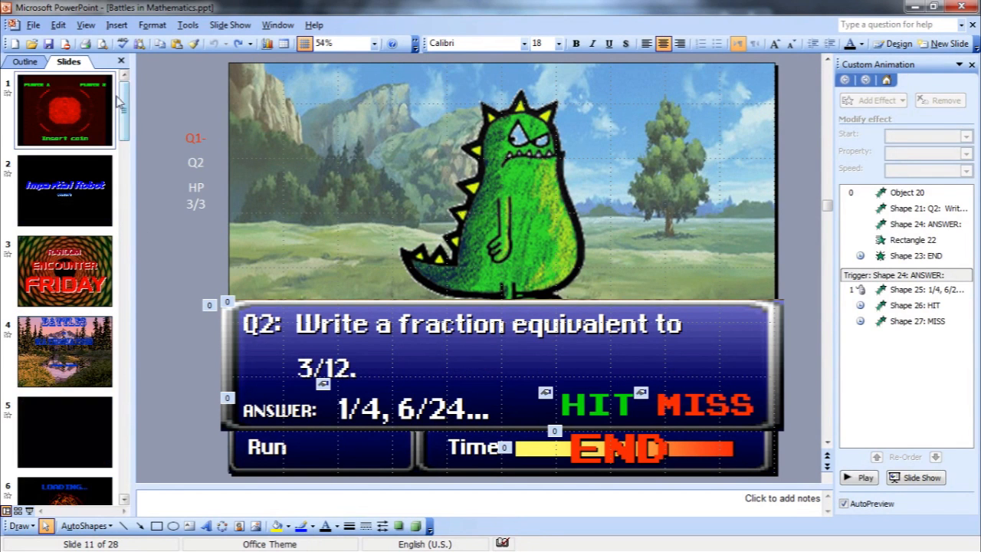